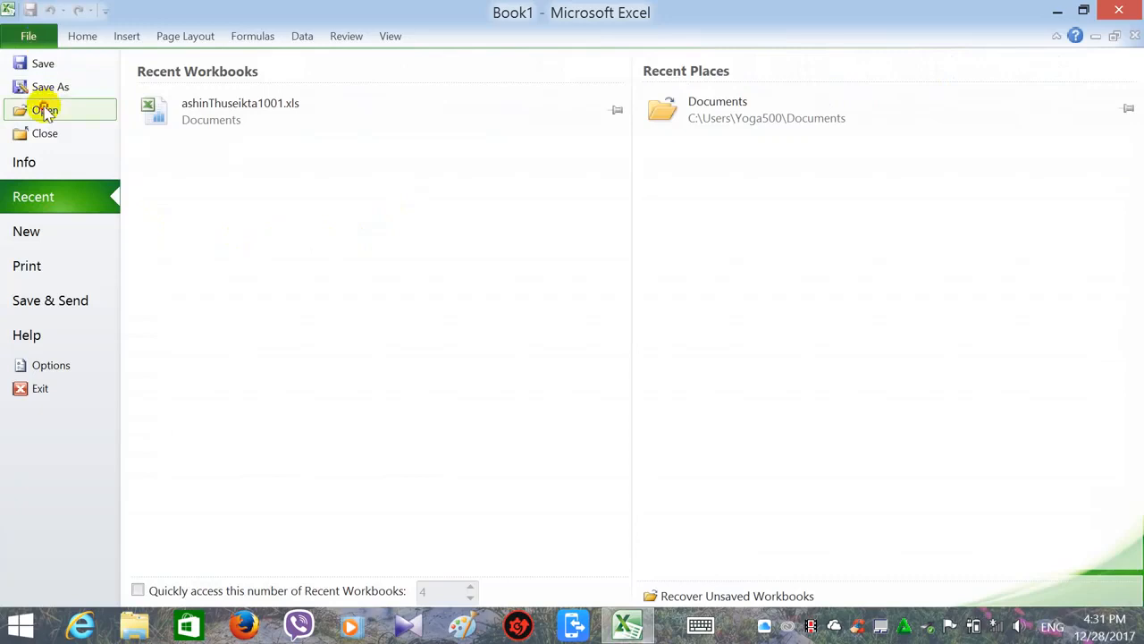
Open ashinThuseikta1001.xls from the Documents folder with write access, entering the file-open password and the write-access password.
left_click(45, 109)
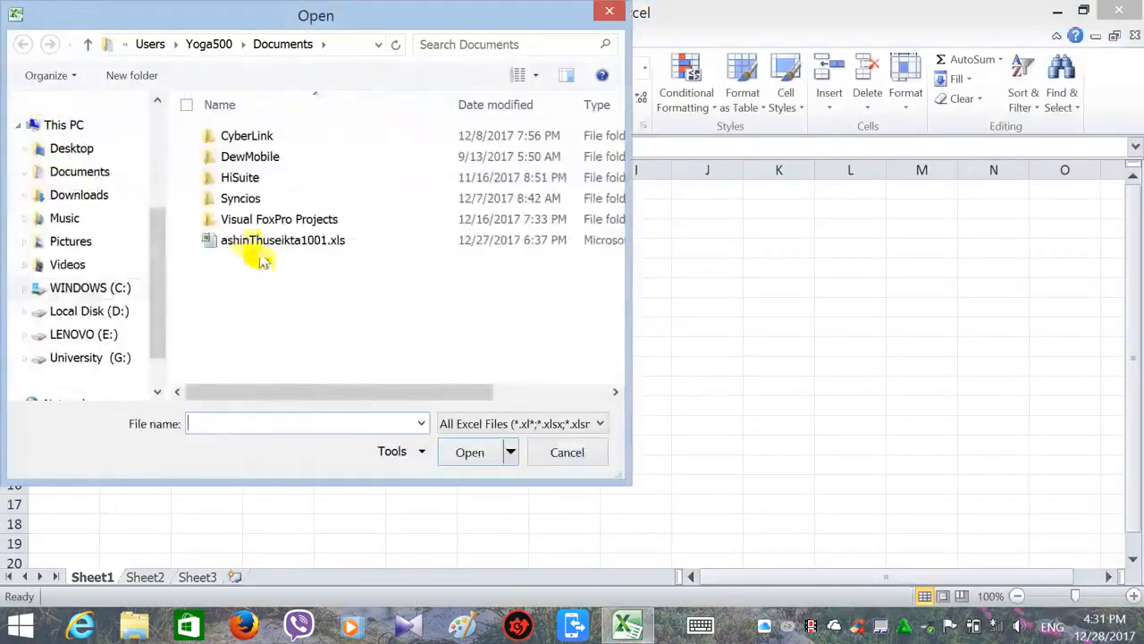
left_click(237, 243)
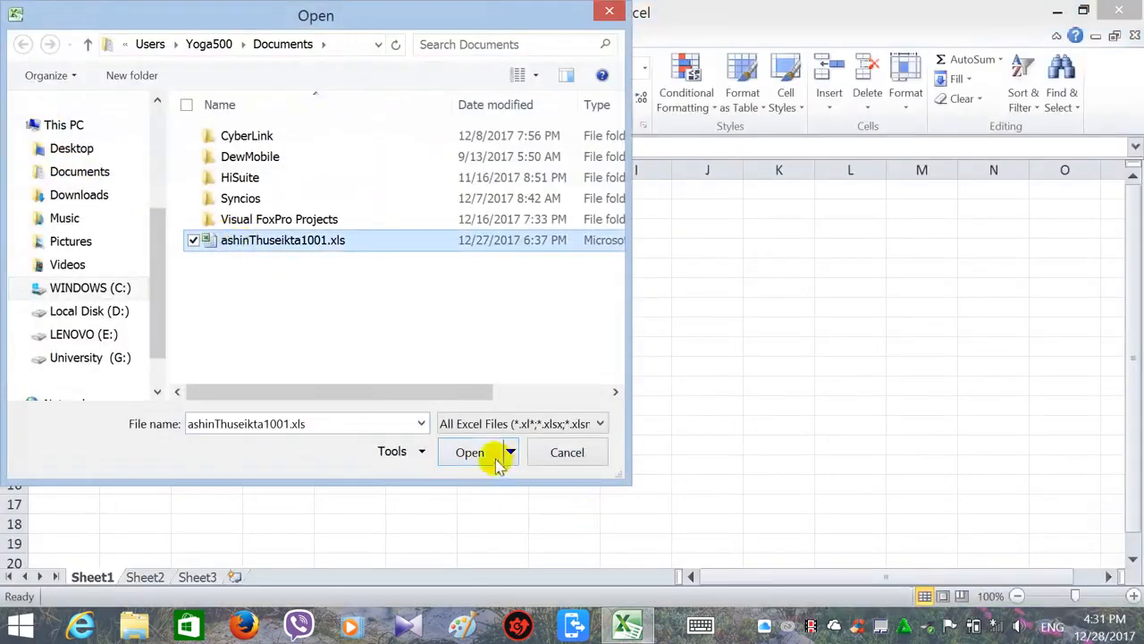
left_click(474, 452)
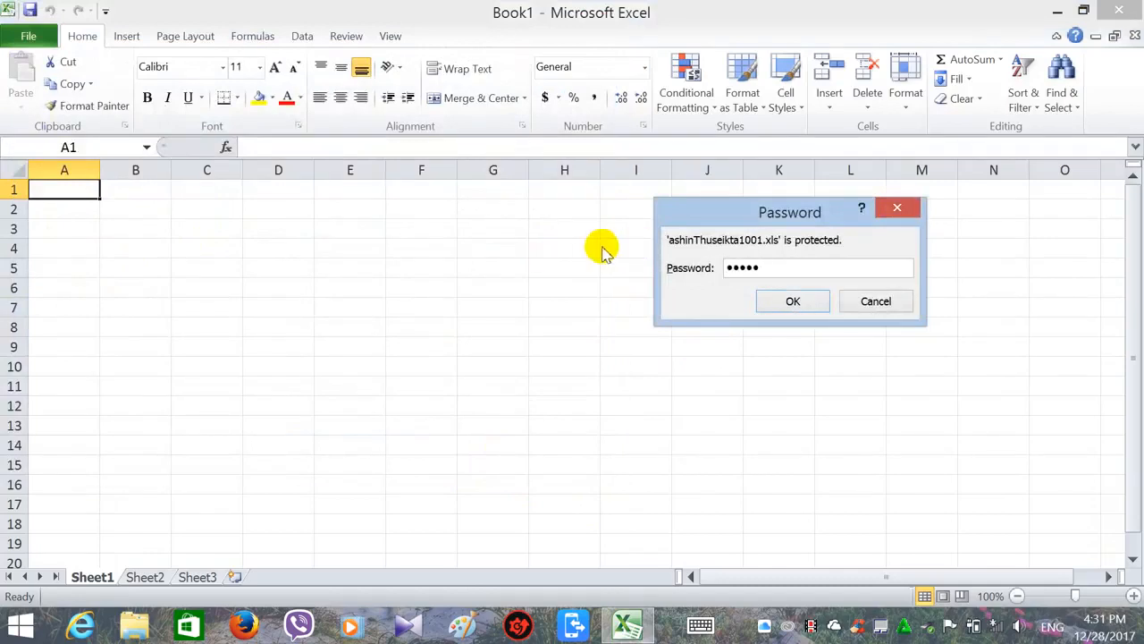
key("Return")
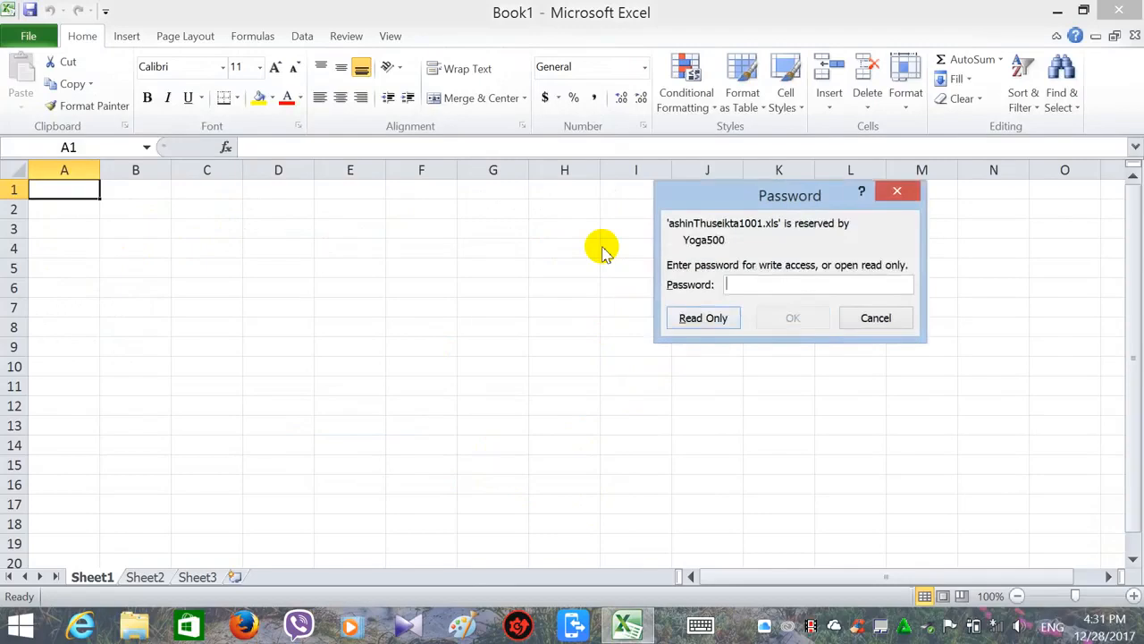
type("•")
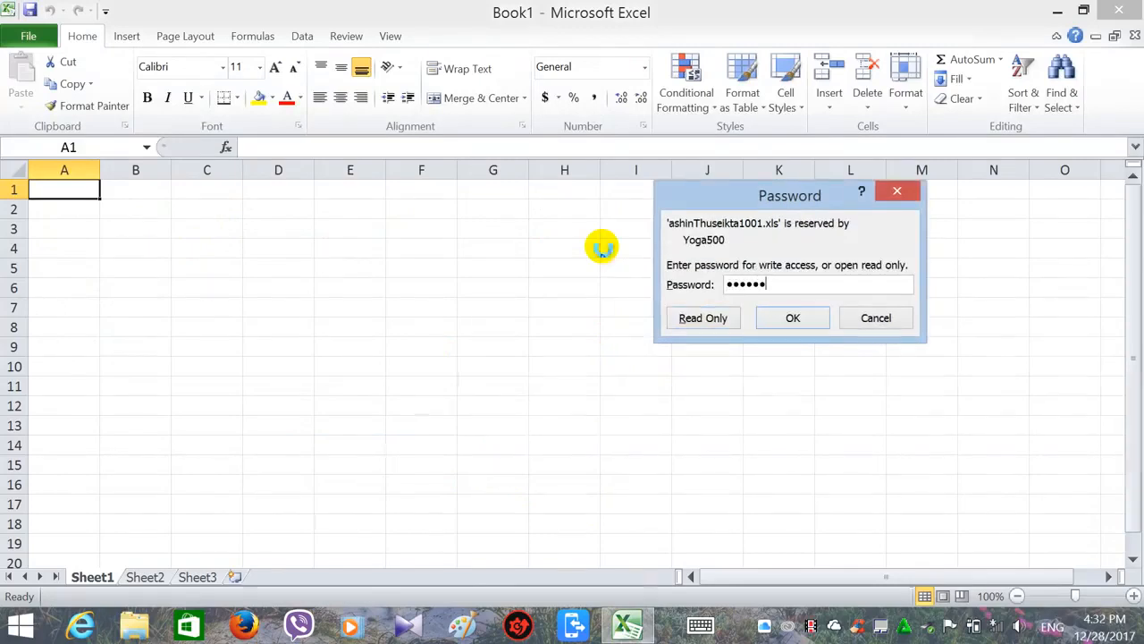
key("Return")
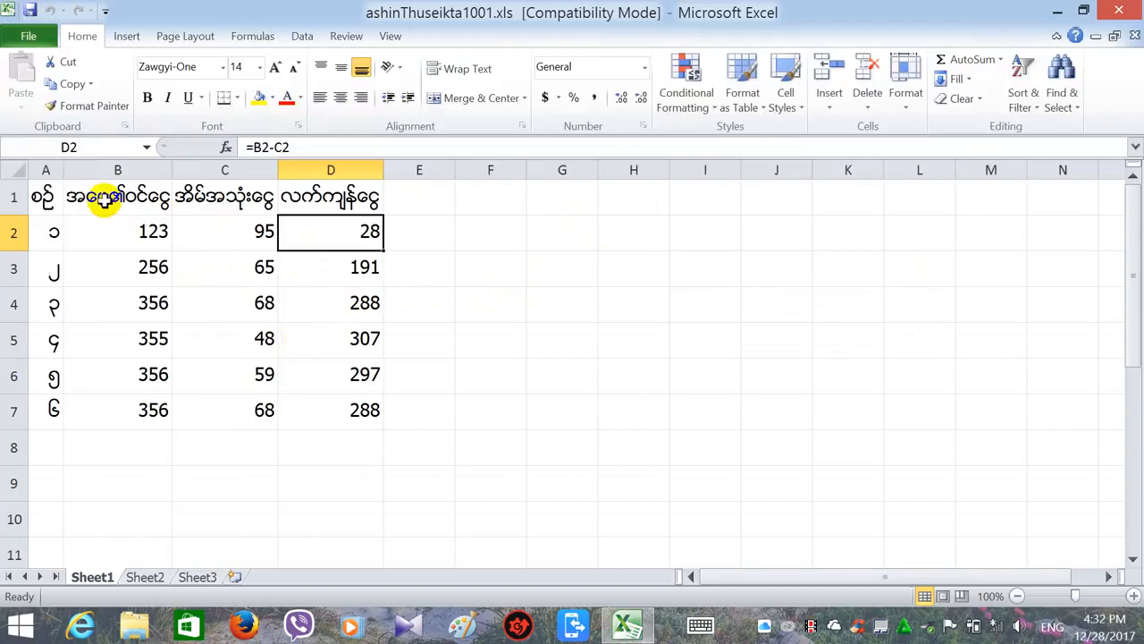
Replace the heading in cell B1 with "အဖေ၏ဝင်ငွေ".
left_click(127, 199)
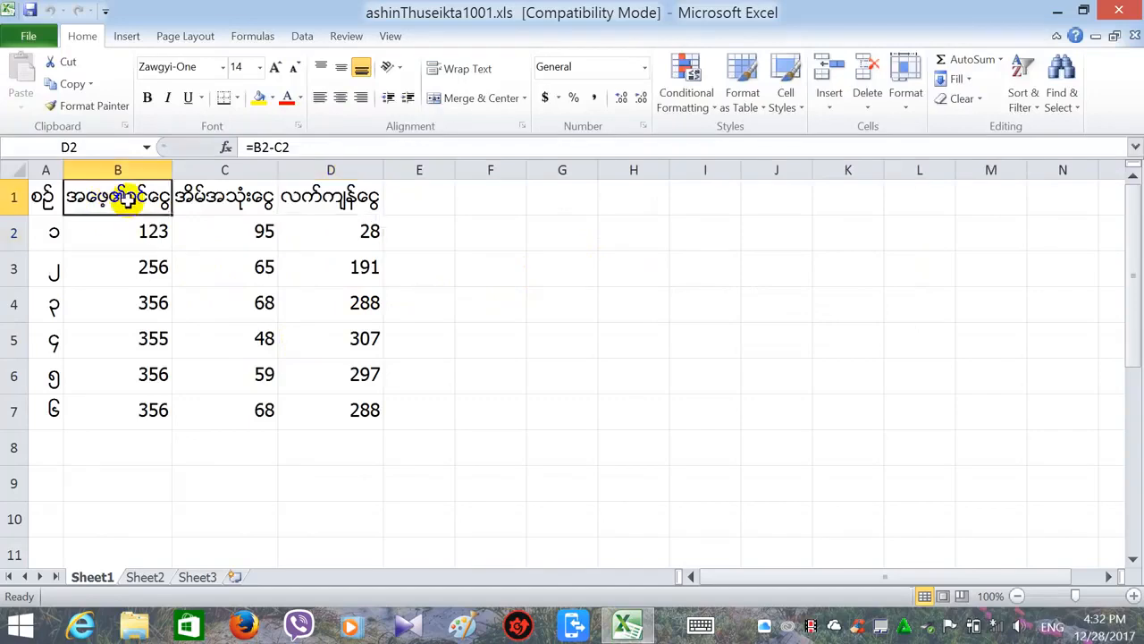
type("အ")
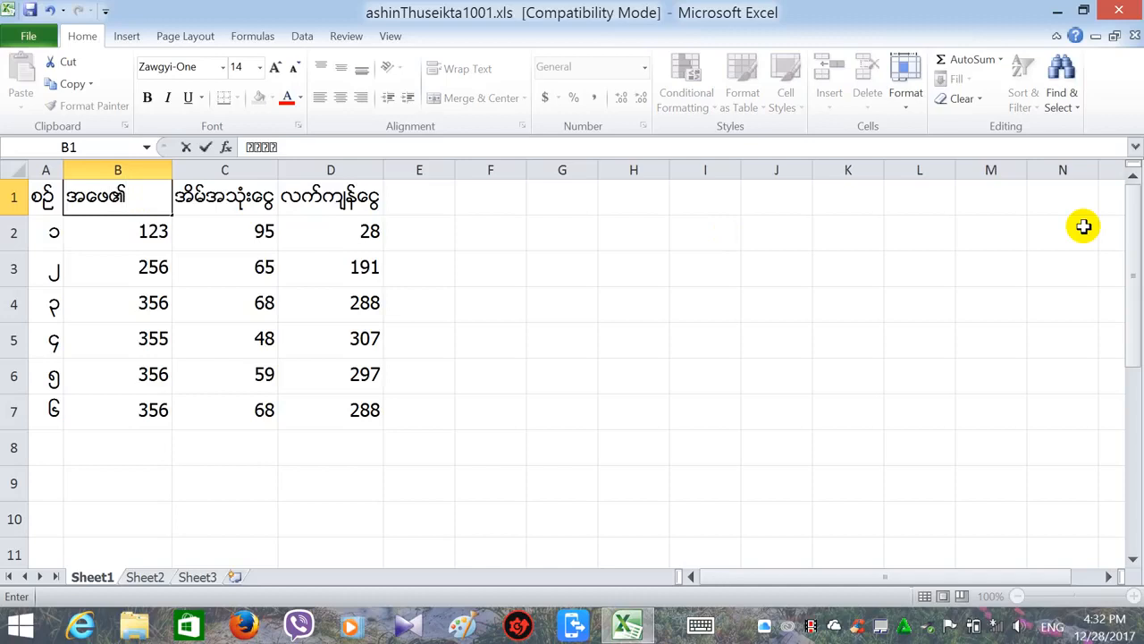
type("ေဖ၏ဝင္ေငြ")
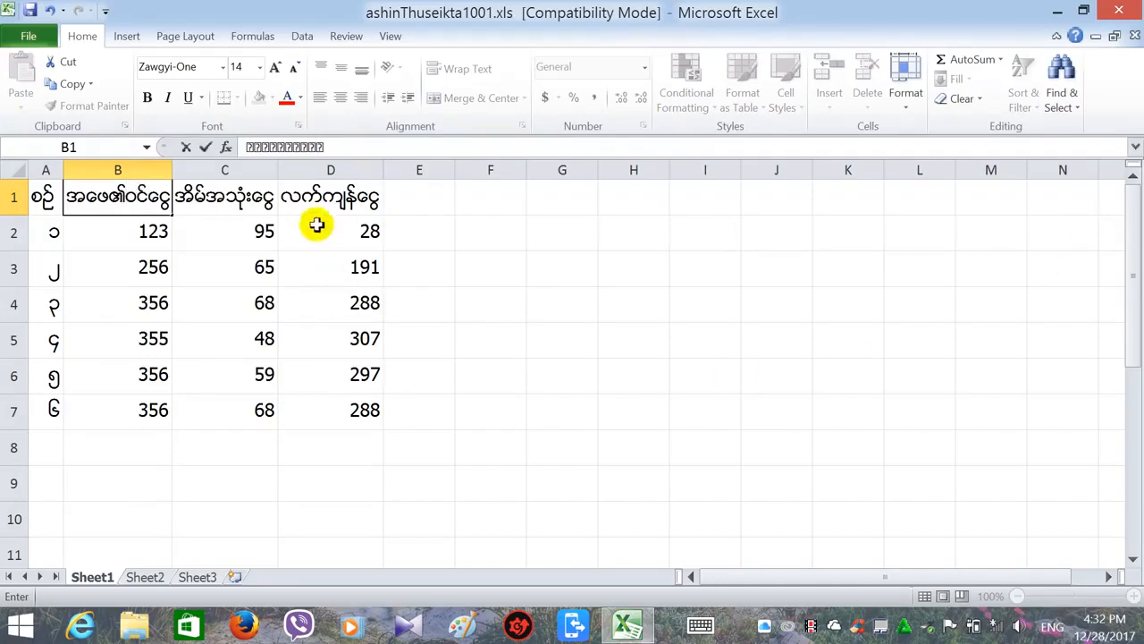
left_click(208, 201)
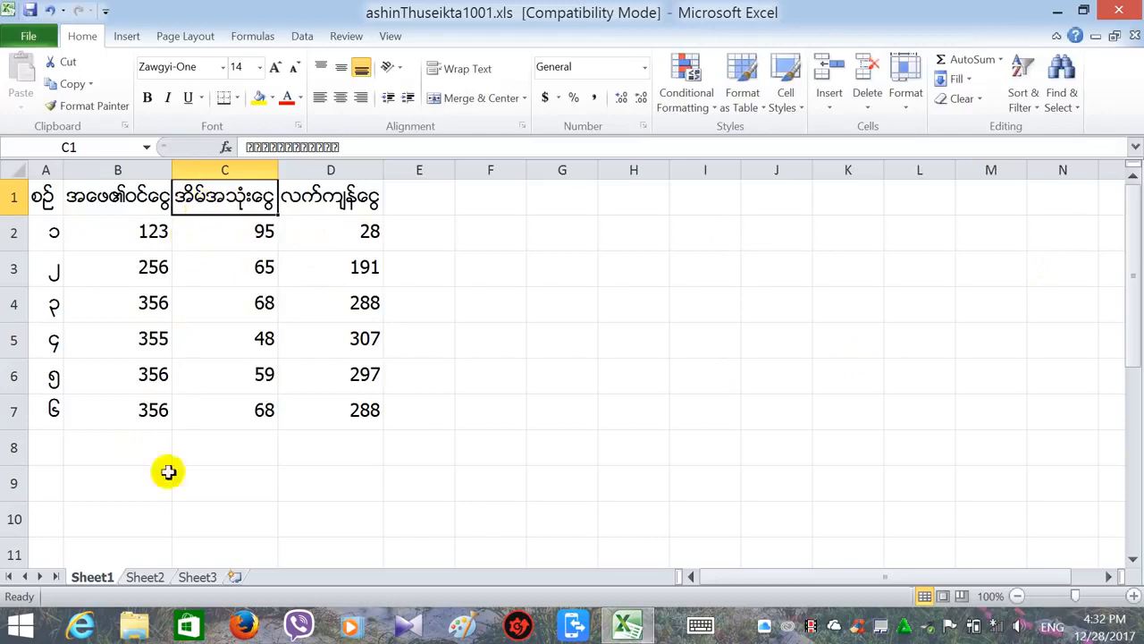
Insert a blank column at column C, directly before the household expenses column.
left_click(229, 169)
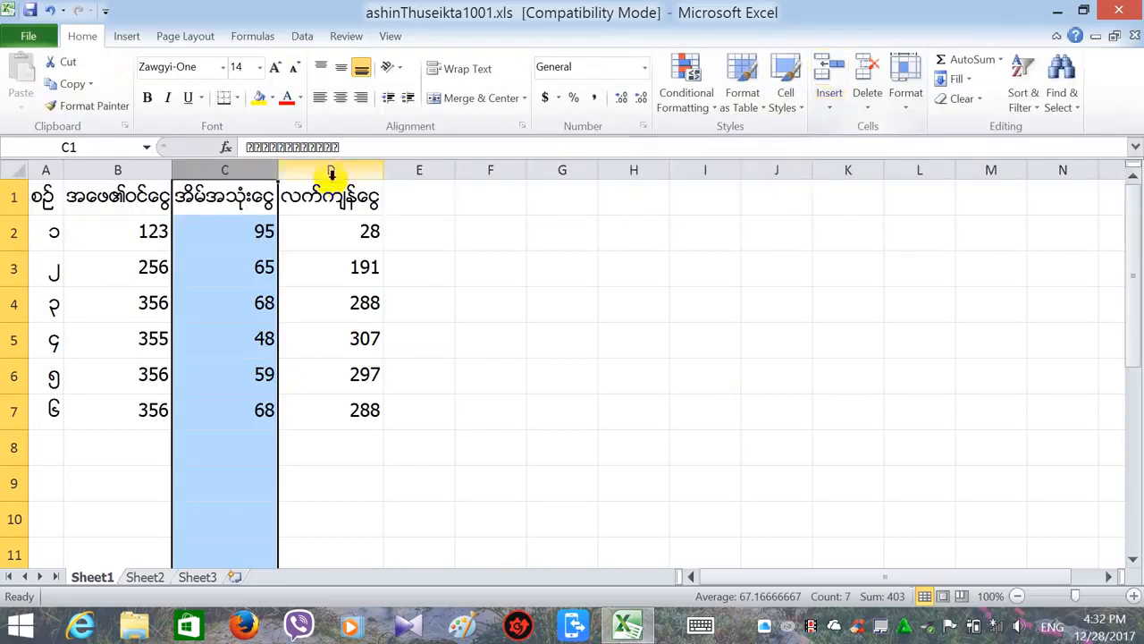
right_click(237, 170)
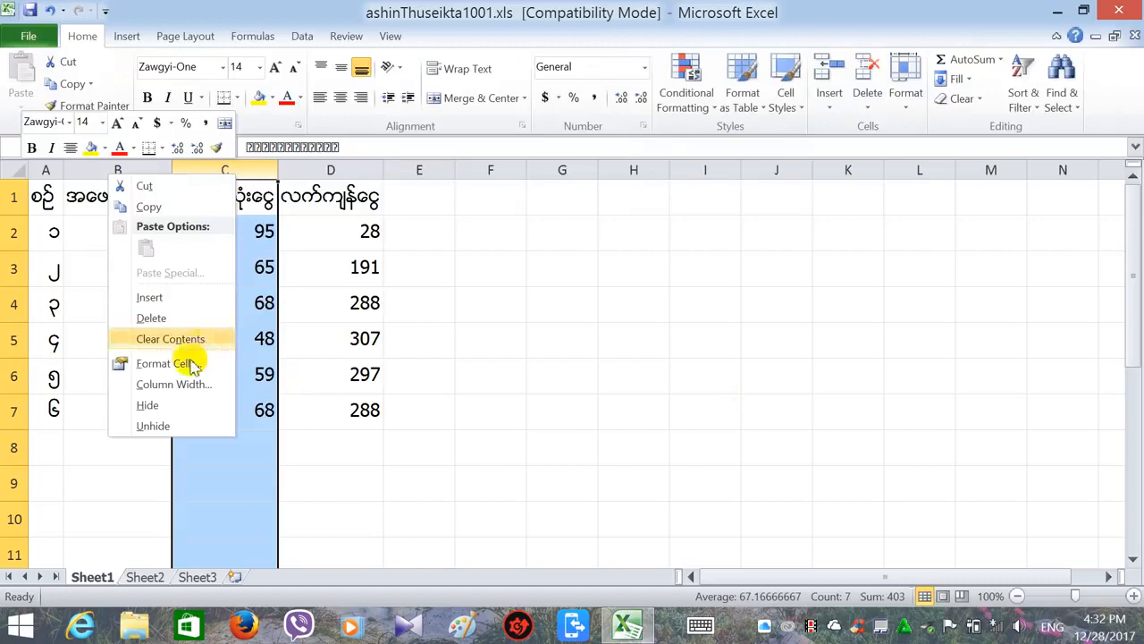
left_click(167, 301)
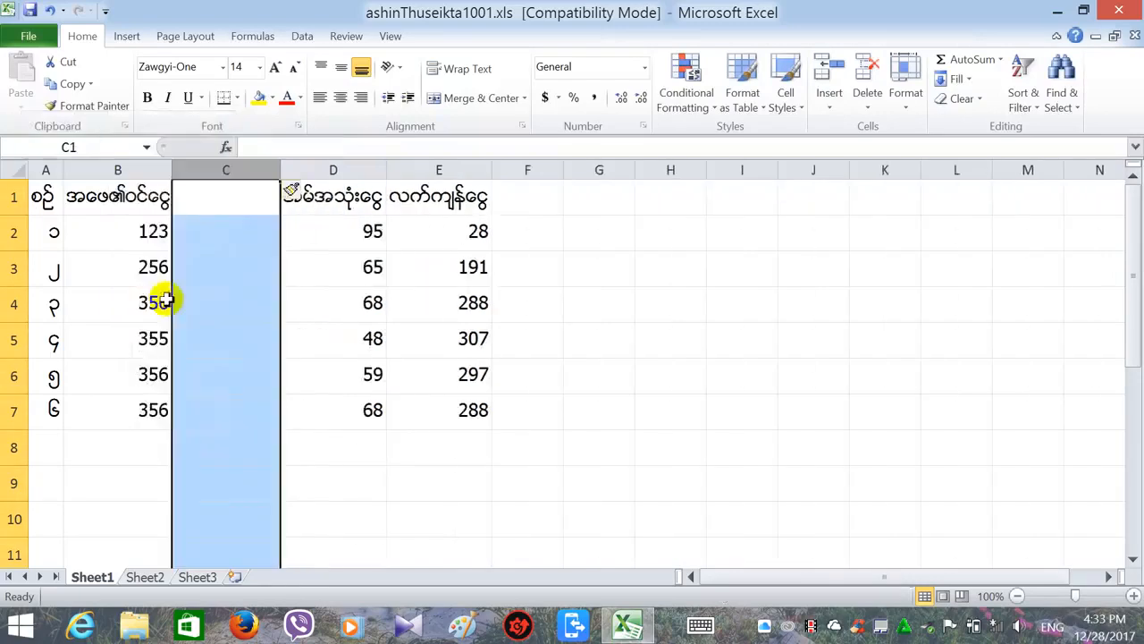
left_click(306, 269)
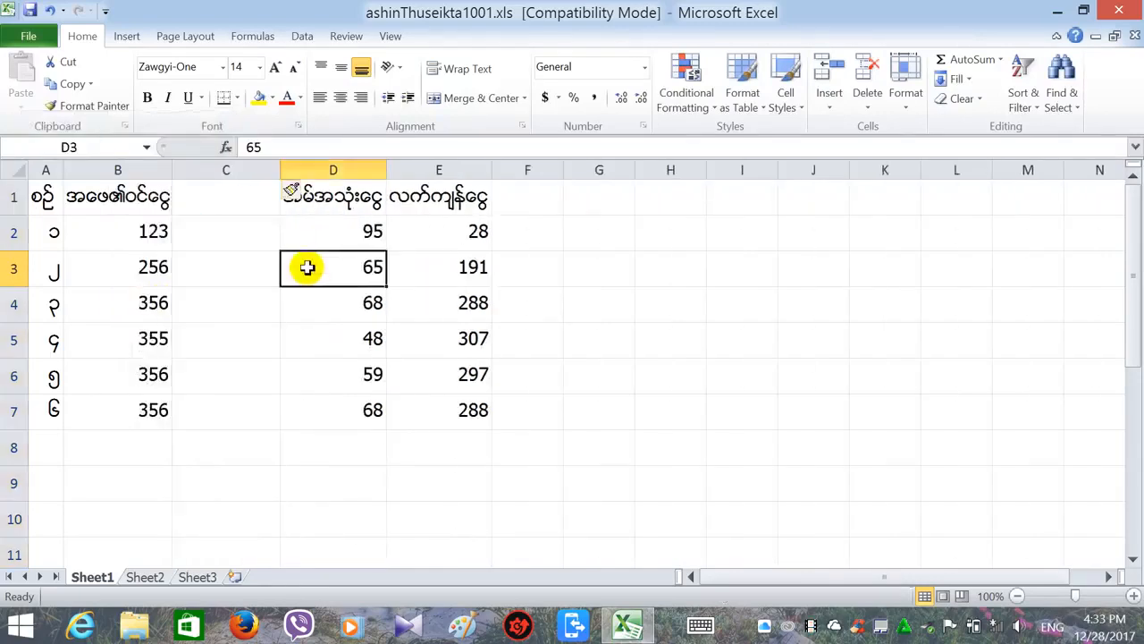
Enter the heading "အမေ၏ဝင်ငွေ" in cell C1 of the new column.
left_click(246, 211)
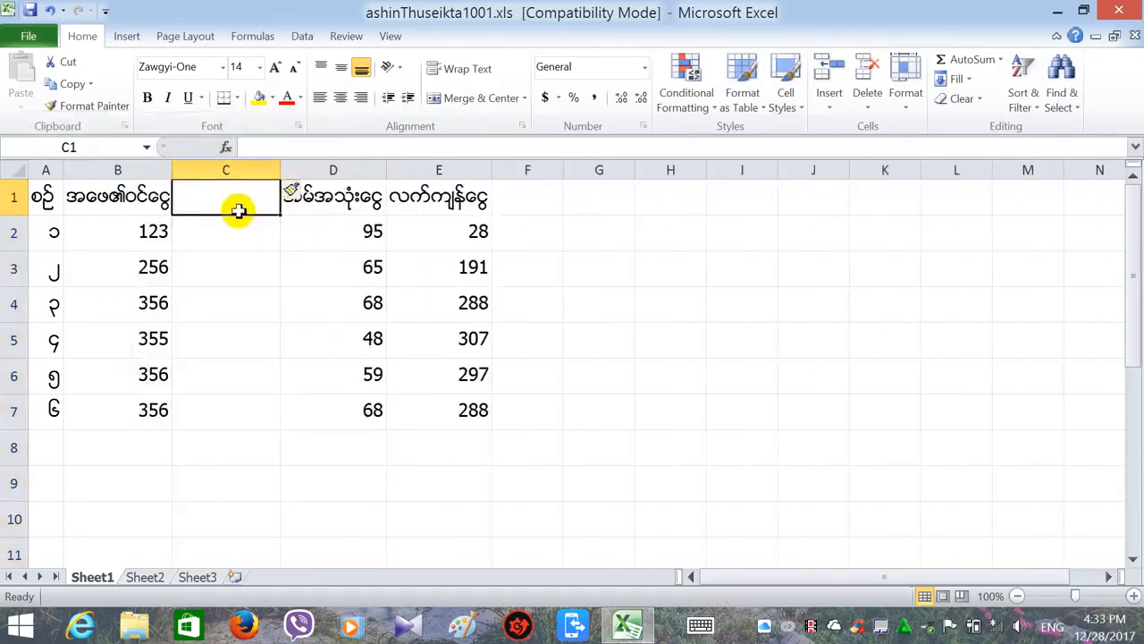
type("အေမ")
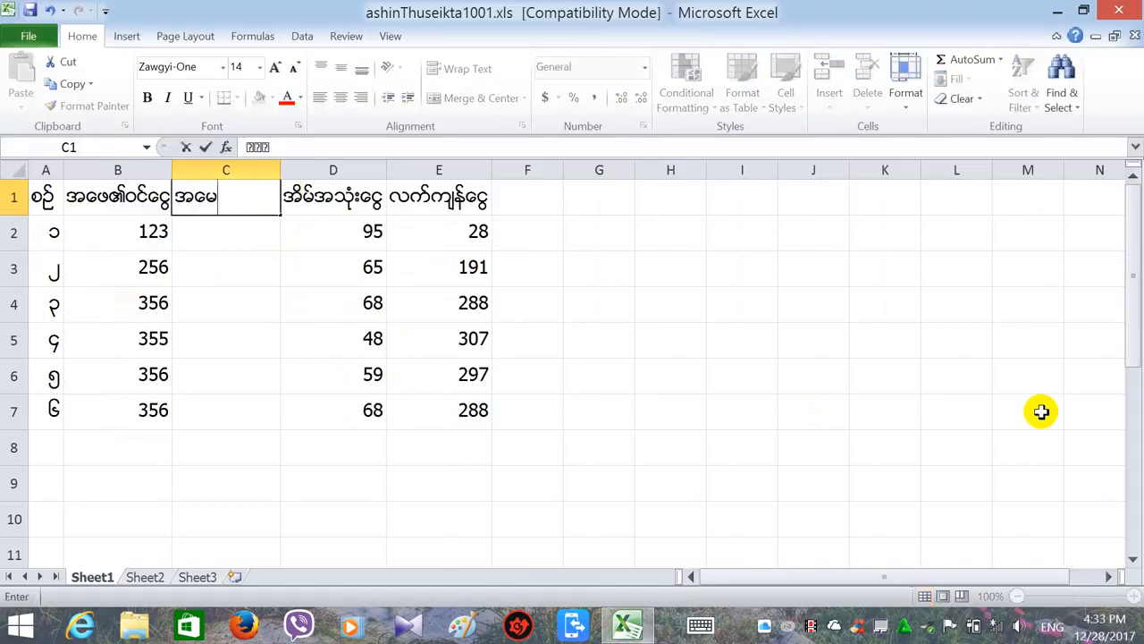
type("၏ဝင္ေငြ")
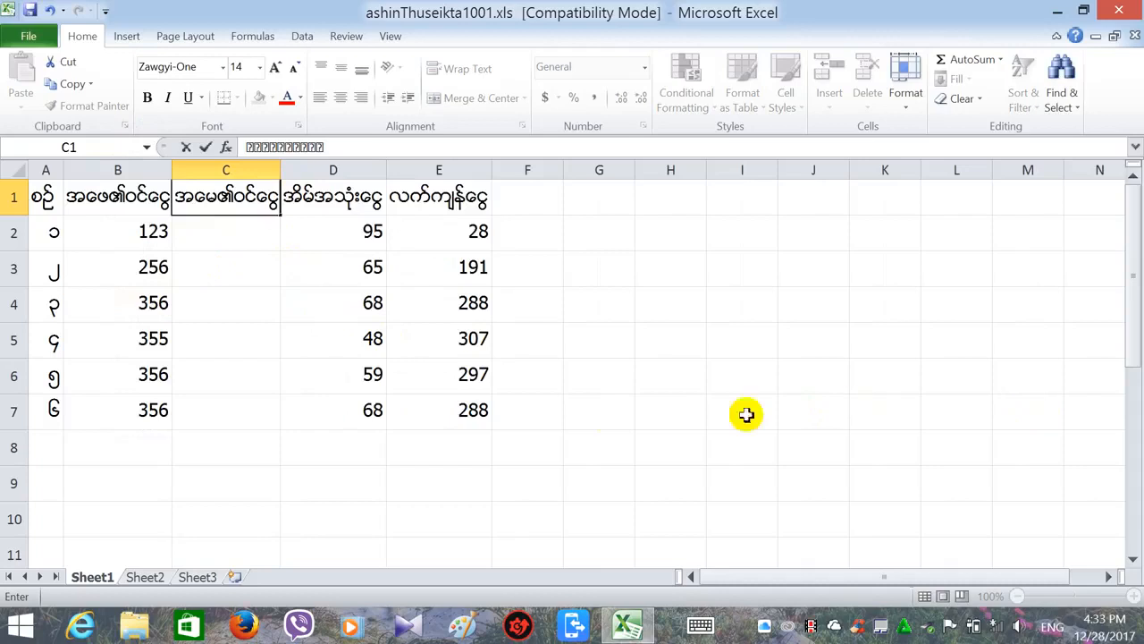
Fill cells C2 to C7 with the income values 100, 120, 130, 120, 140 and 134.
left_click(233, 243)
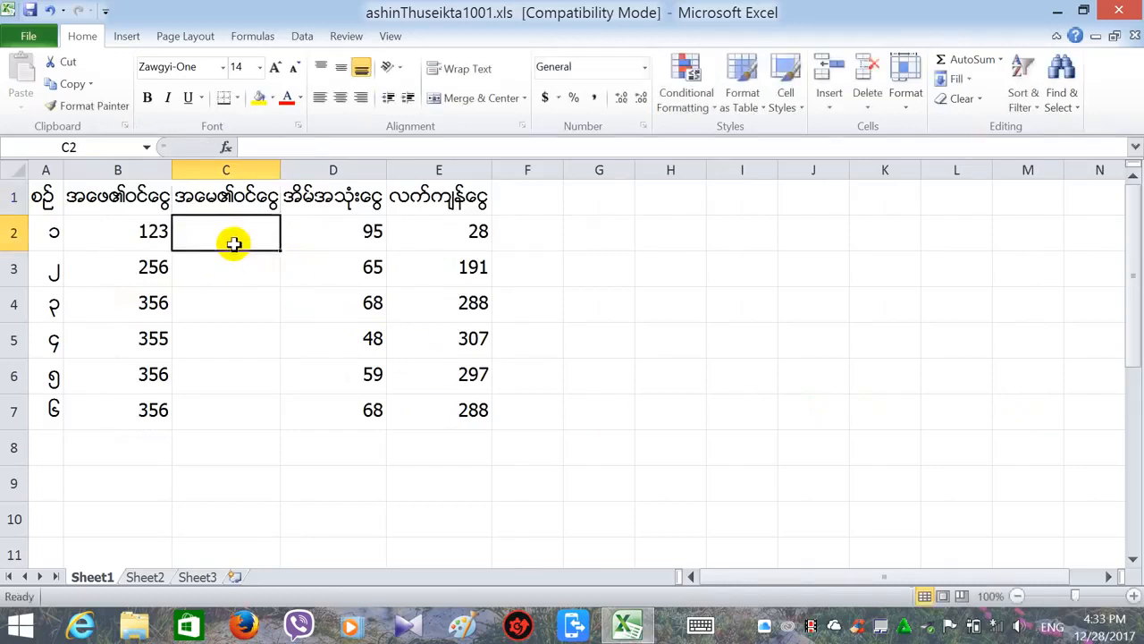
type("100")
key("Return")
type("12")
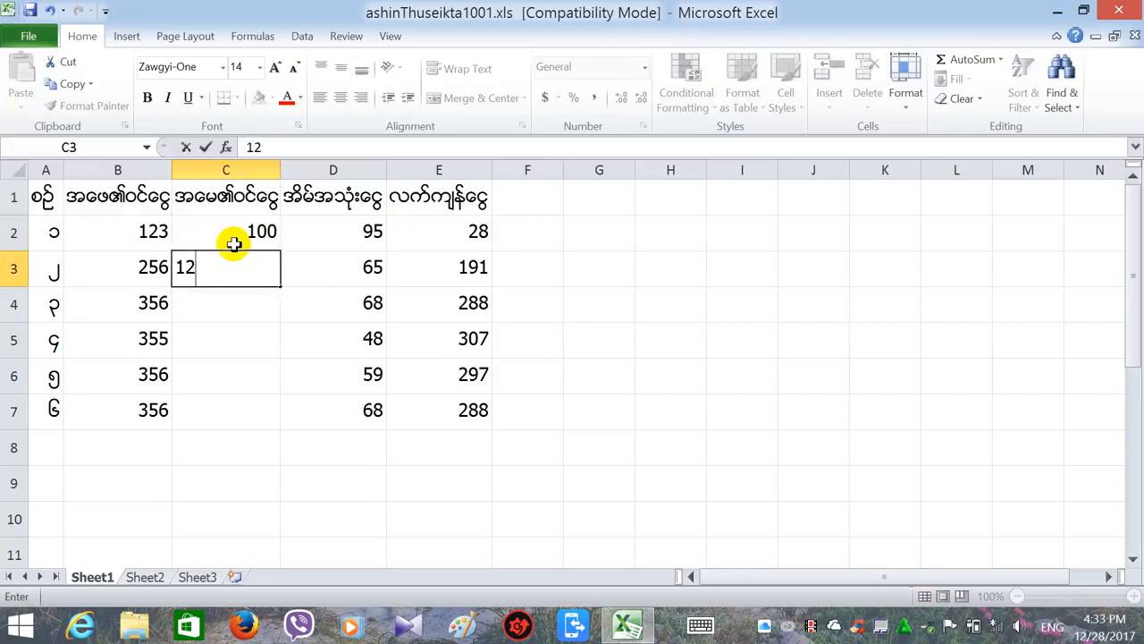
type("0")
key("Return")
type("130")
key("Return")
type("1")
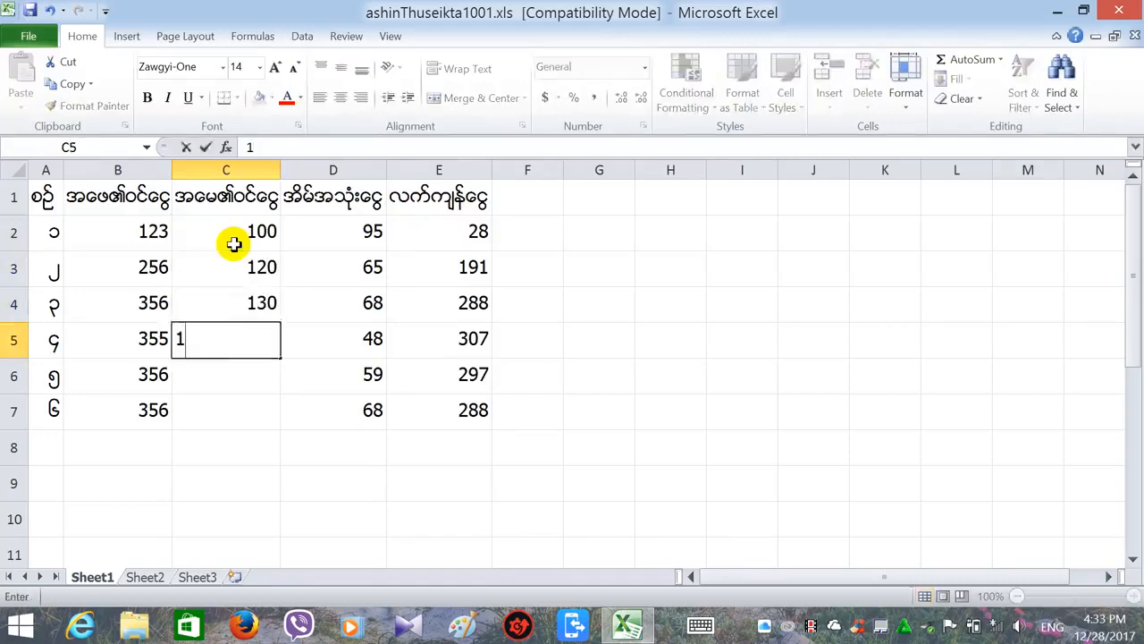
type("20")
key("Return")
type("140")
key("Return")
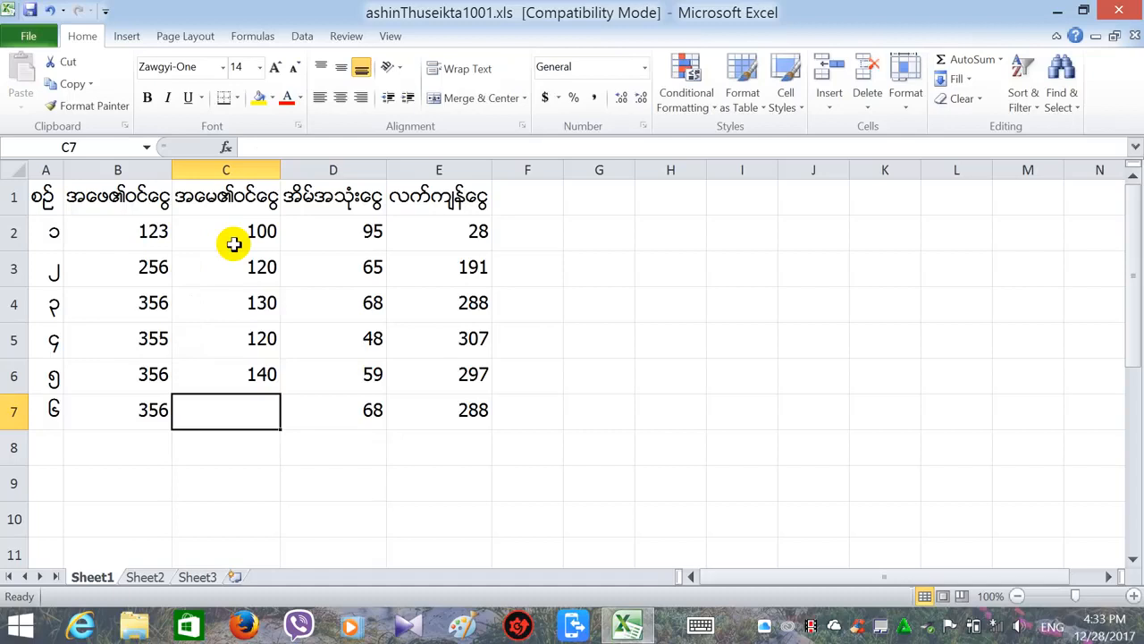
type("134")
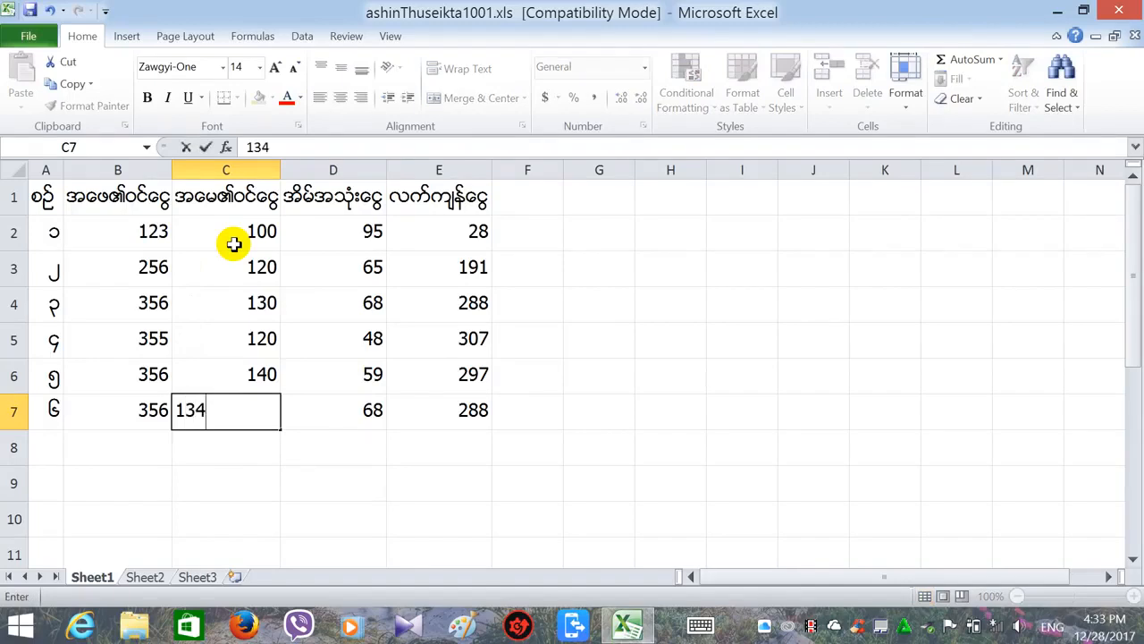
key("Return")
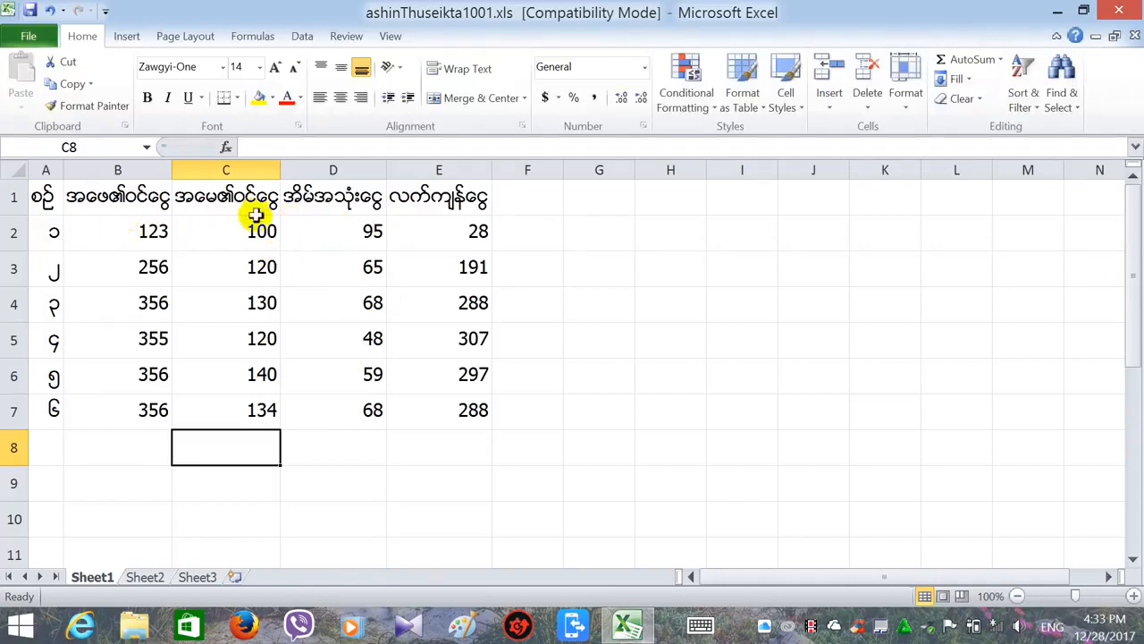
Insert another blank column at column D, between the mother's income and the household expenses.
left_click(302, 176)
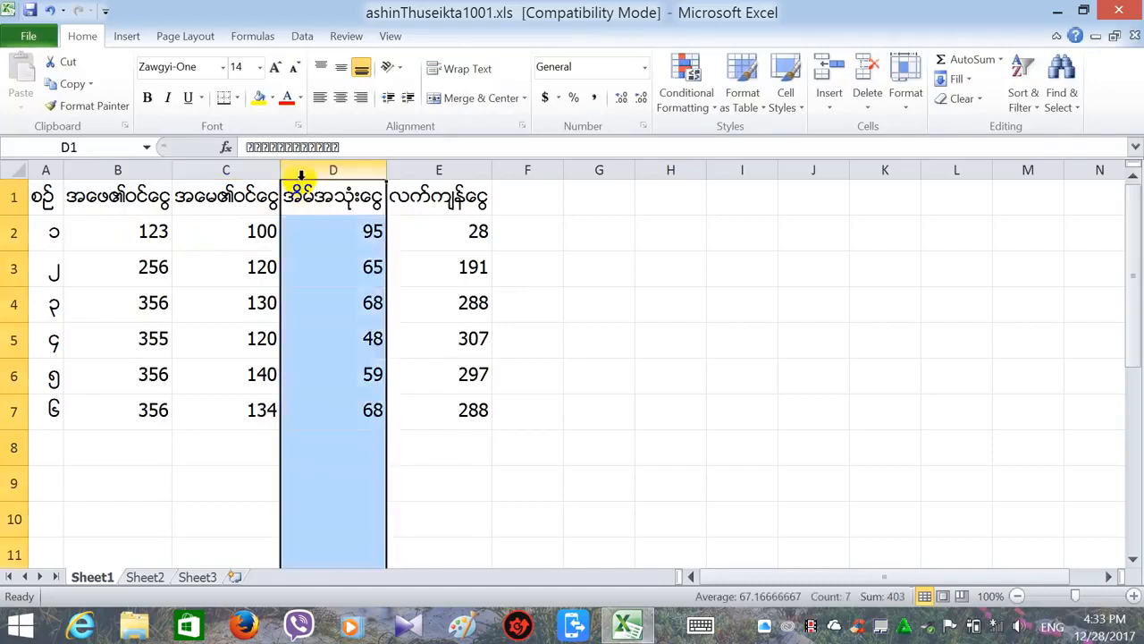
right_click(301, 176)
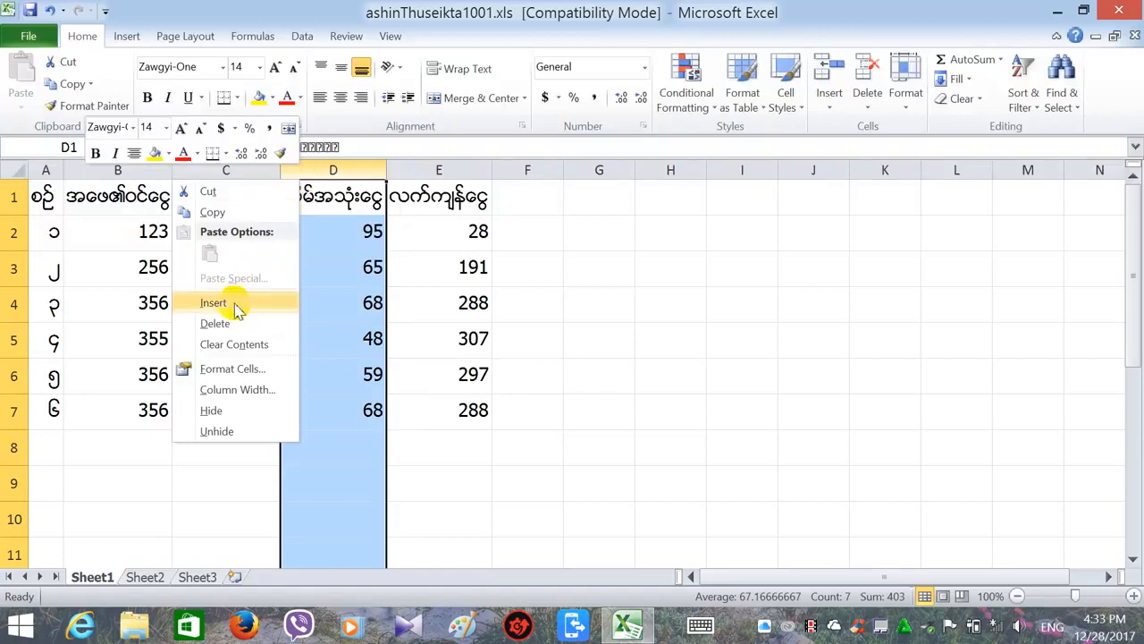
left_click(343, 163)
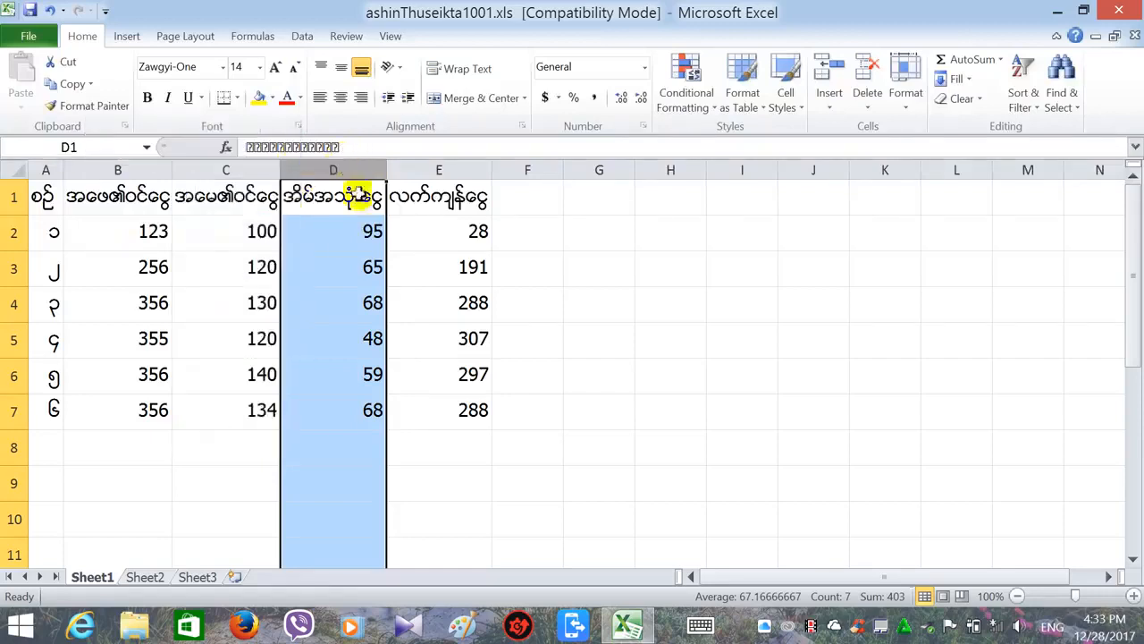
left_click(830, 98)
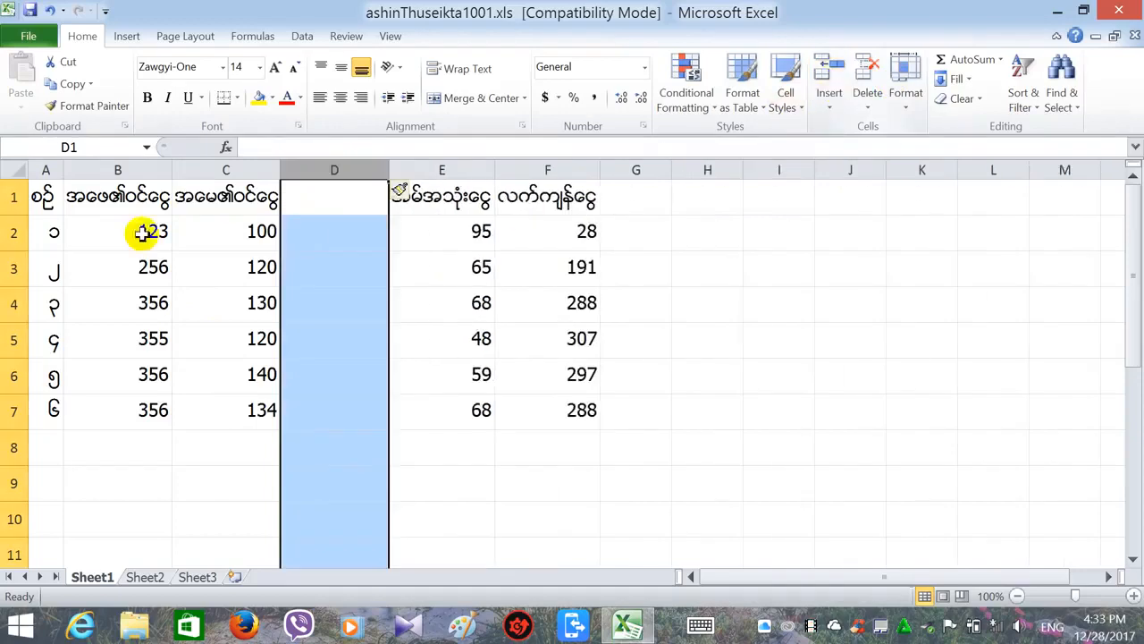
Enter the heading "စုစုပေါင်းဝင်ငွေ" in cell D1 and widen column D to fit it.
left_click(324, 200)
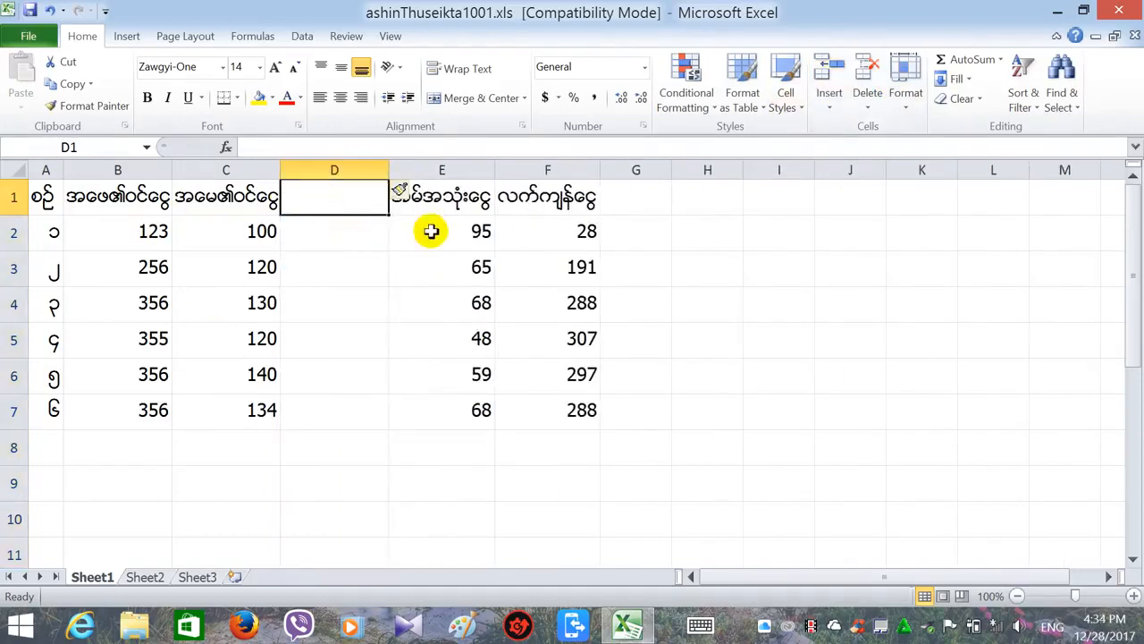
type("စ")
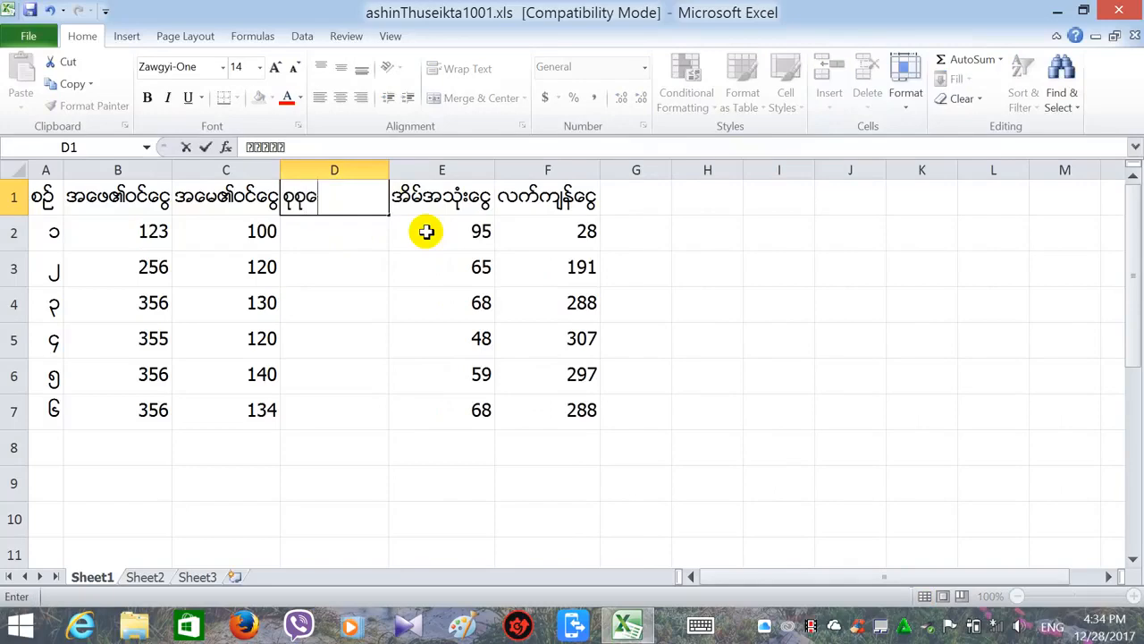
type("ုစုေပါင္းဝင္ေငြ")
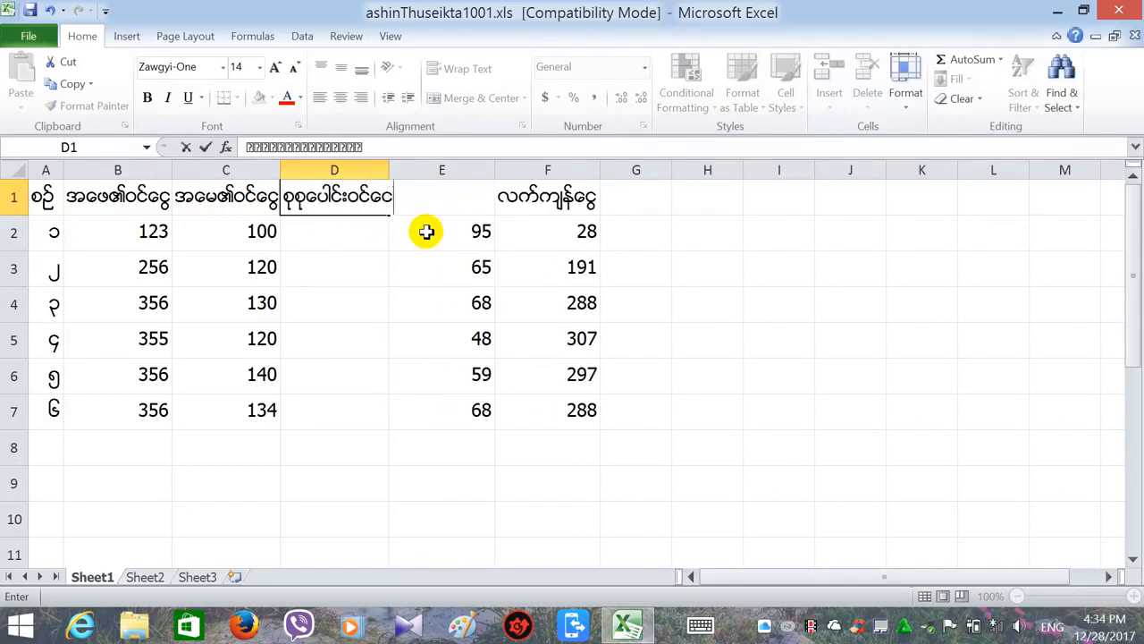
left_click(368, 262)
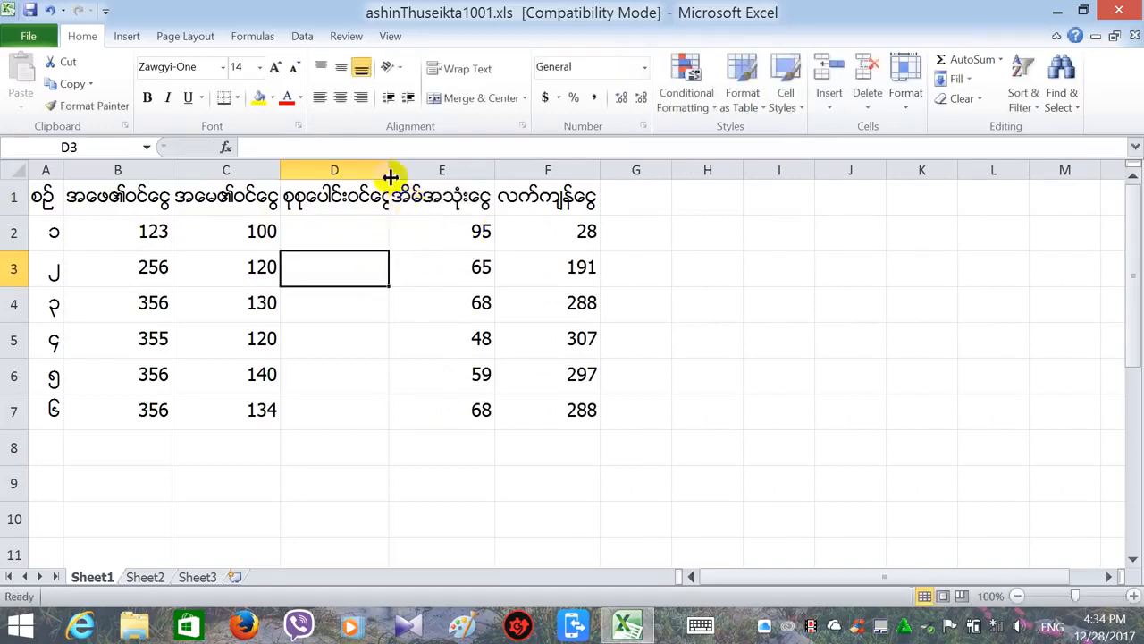
left_click_drag(390, 178, 402, 175)
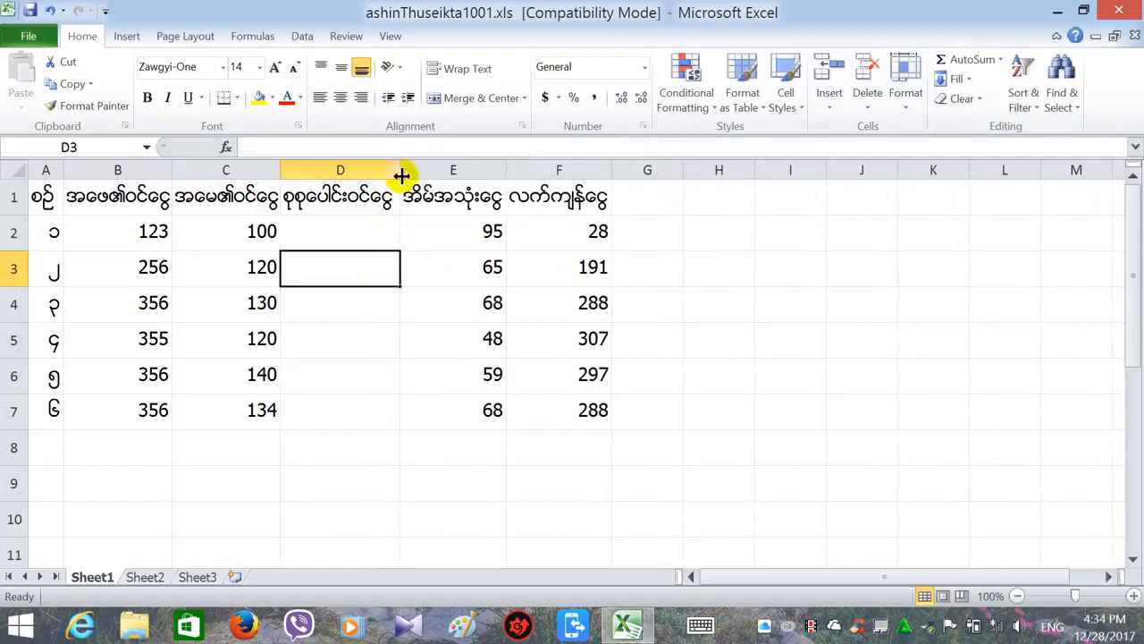
Calculate the first row's total income in cell D2 with the formula =B2+C2.
left_click(391, 228)
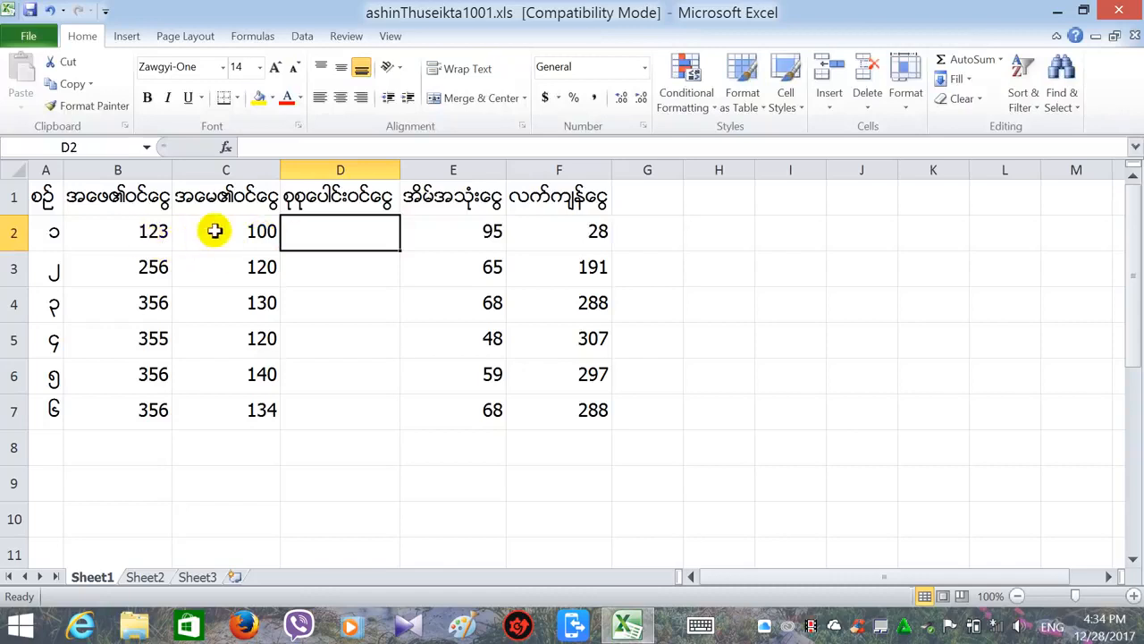
left_click(254, 145)
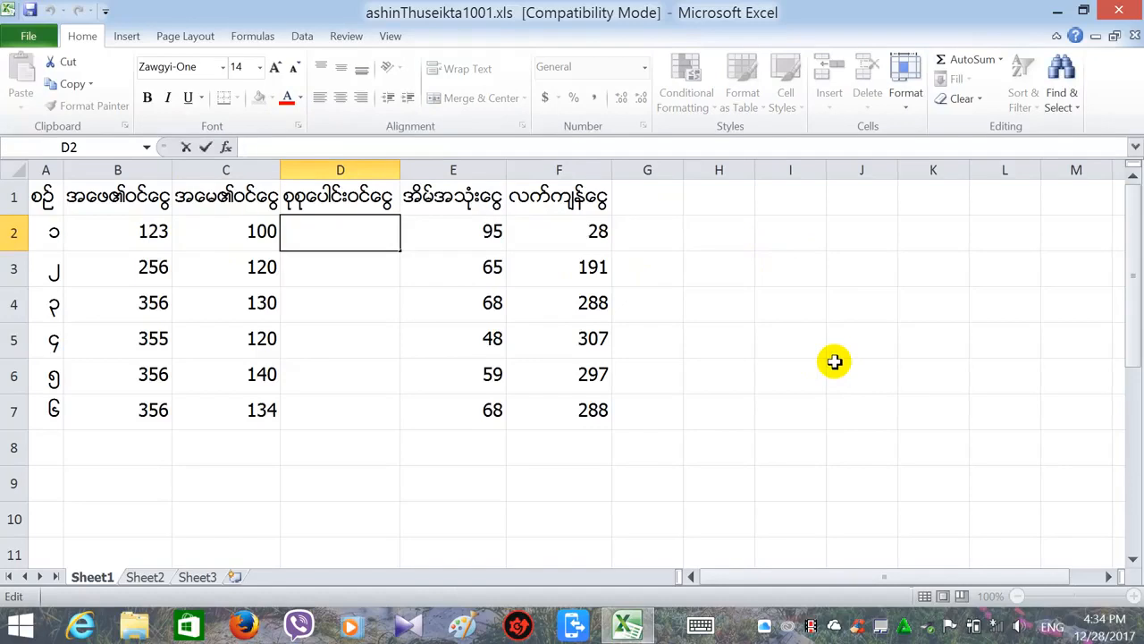
type("=")
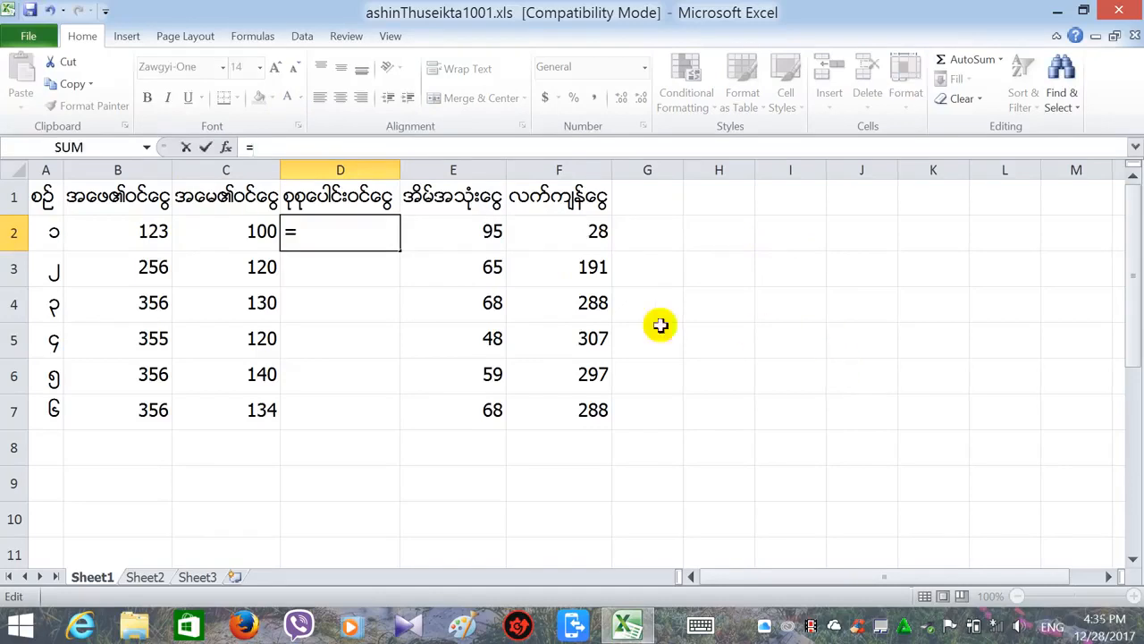
left_click(133, 235)
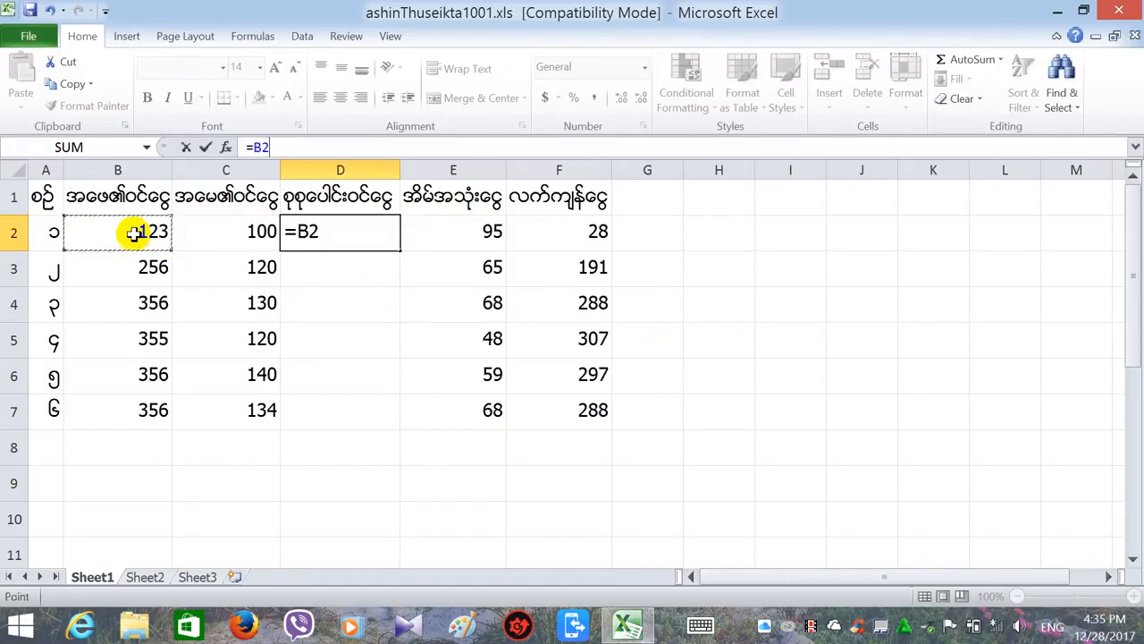
type("+")
left_click(244, 232)
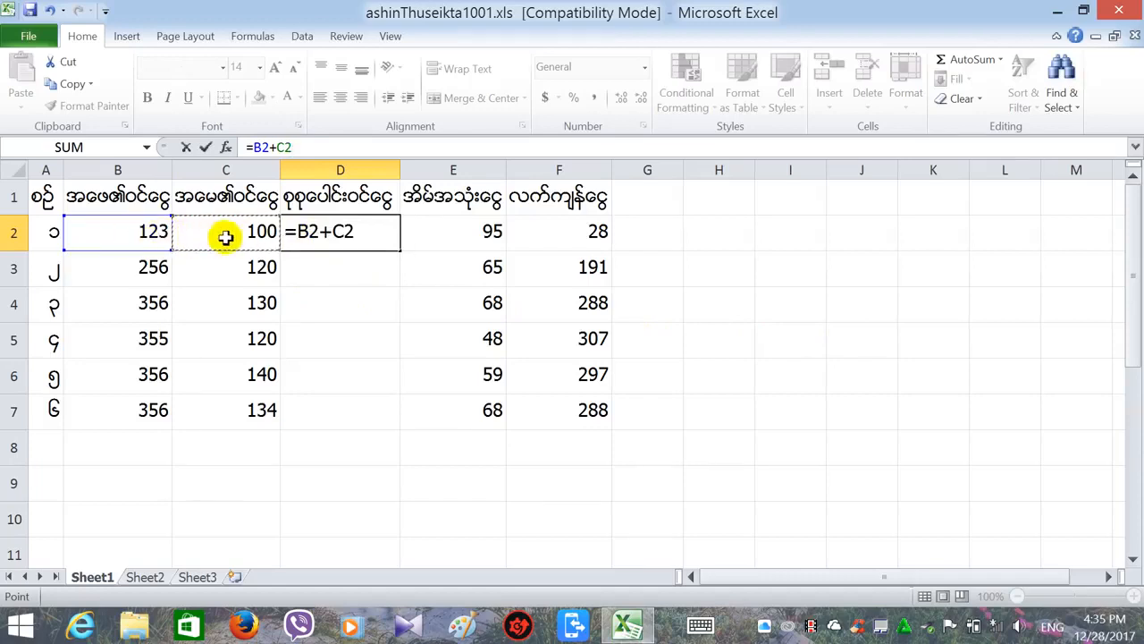
key("Return")
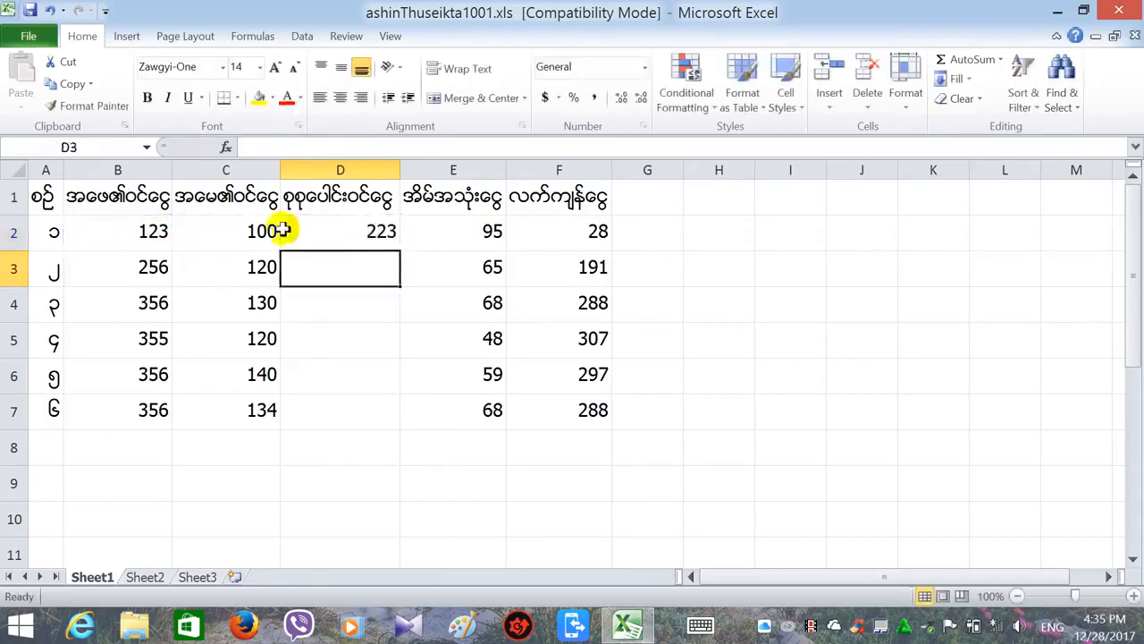
Fill the total income formula from D2 down through cell D7.
left_click(374, 239)
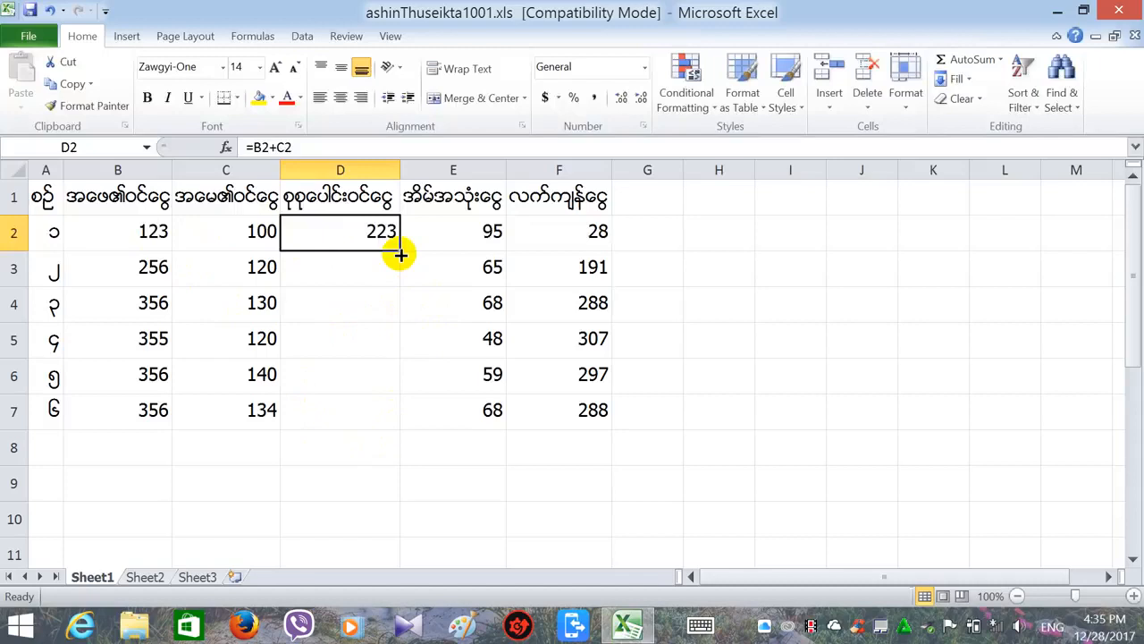
left_click_drag(400, 255, 399, 420)
left_click(367, 445)
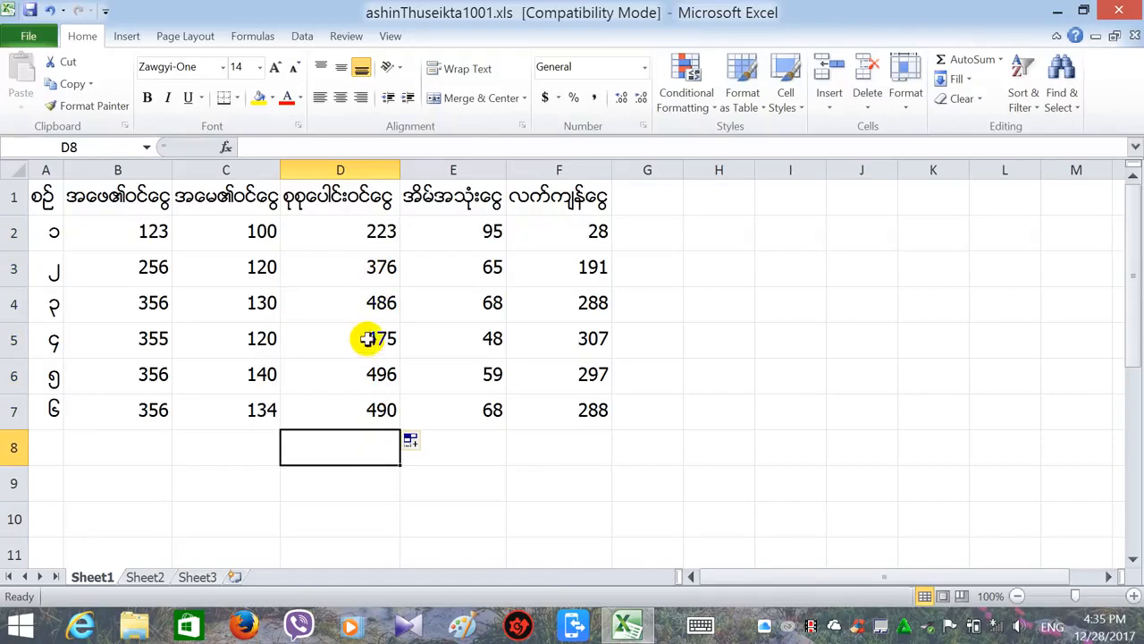
left_click(448, 328)
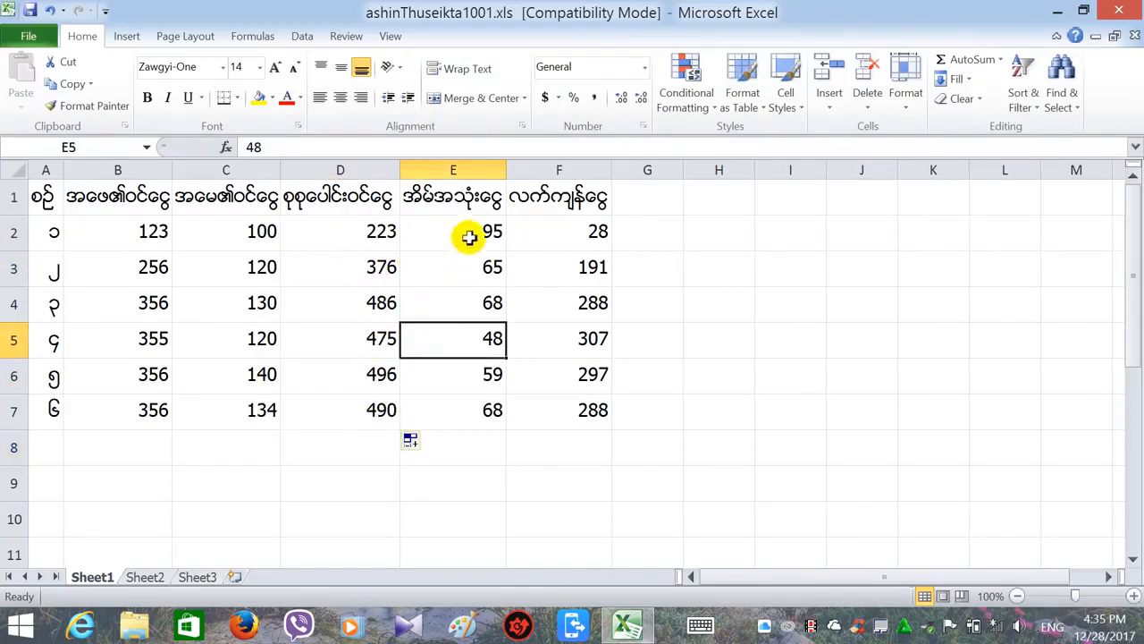
Clear the outdated remaining-money formulas from cells F2 to F7.
left_click(554, 238)
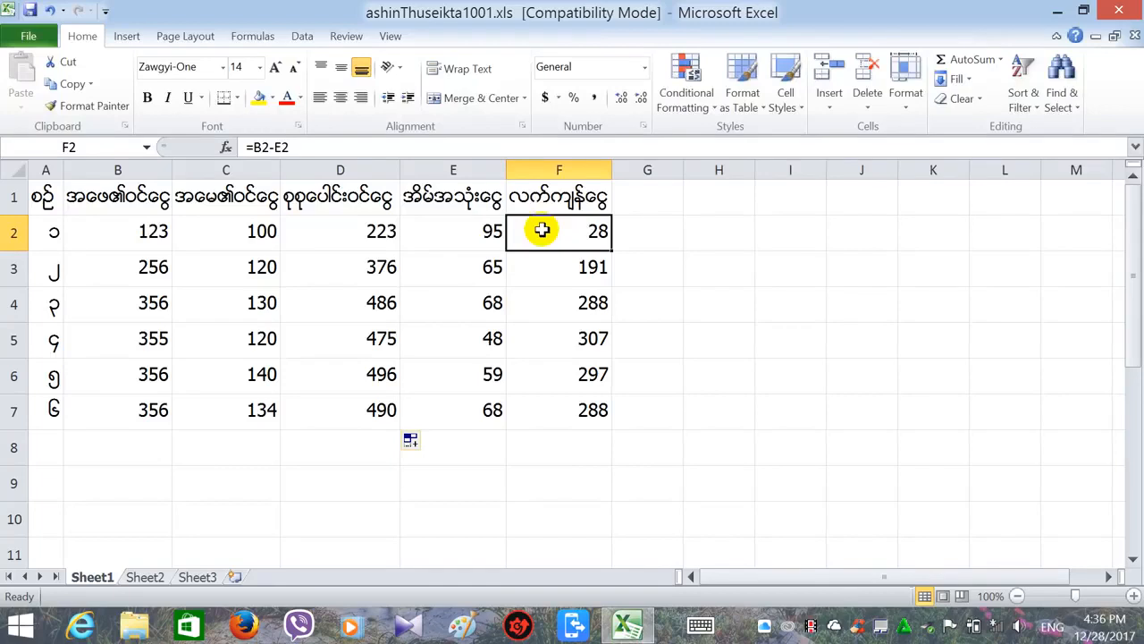
left_click_drag(541, 230, 579, 418)
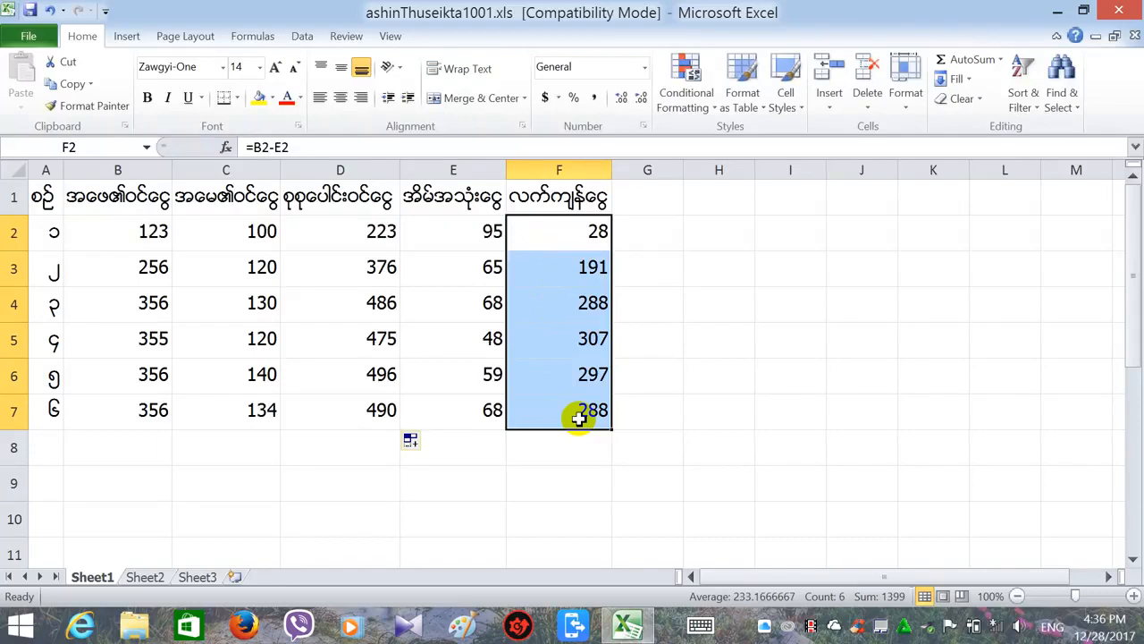
key("Delete")
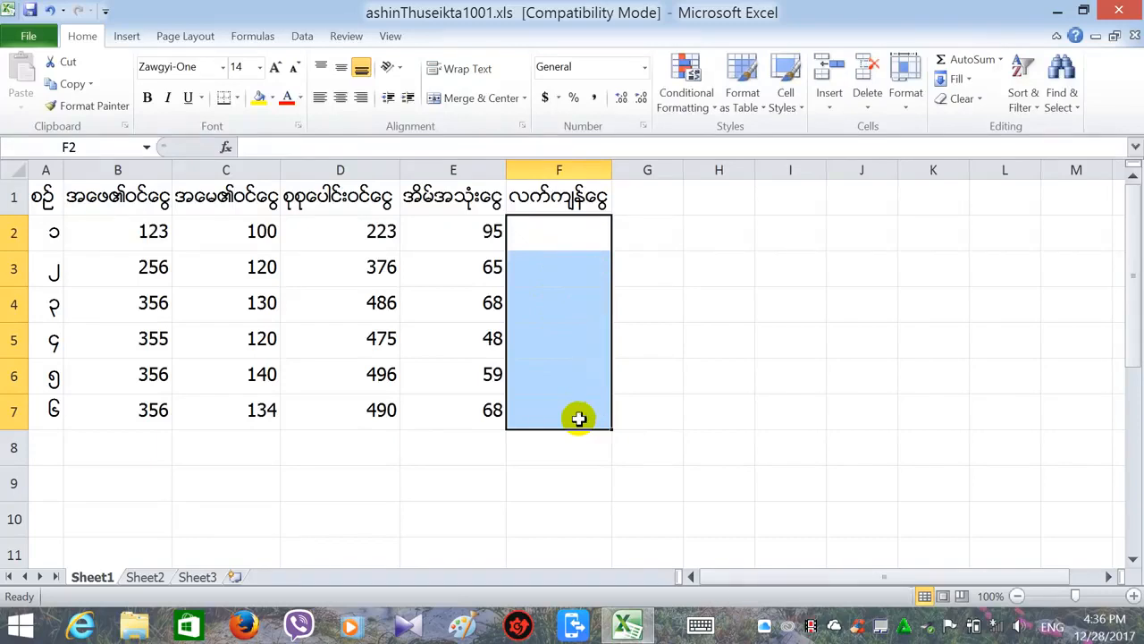
left_click(580, 452)
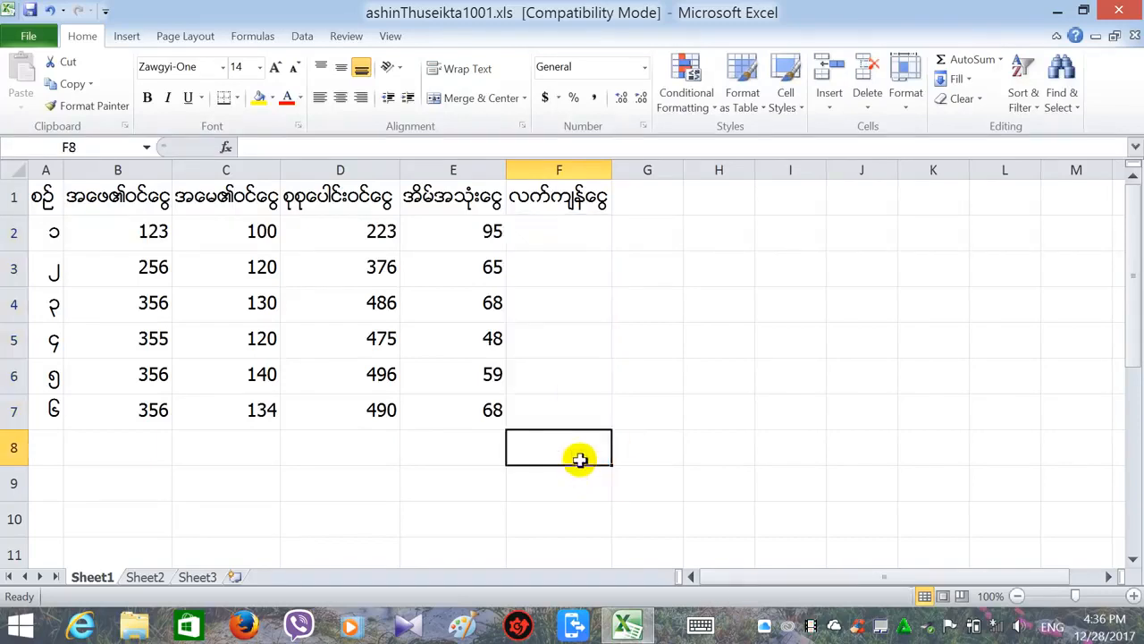
Calculate the first row's remaining money in cell F2 with the formula =D2-E2.
left_click(539, 225)
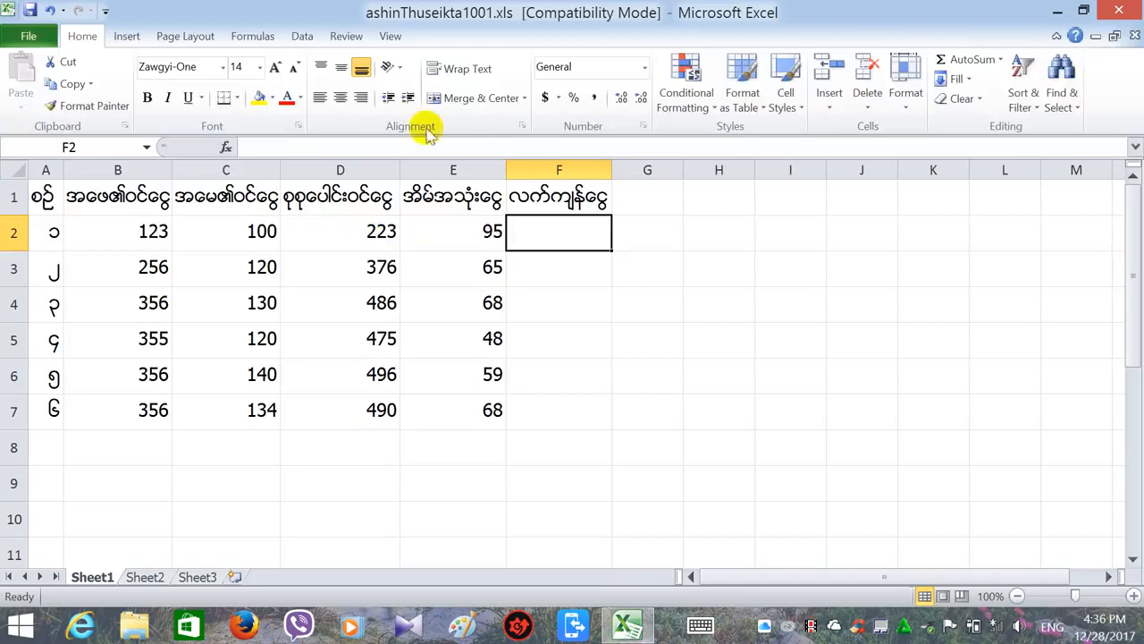
left_click(268, 143)
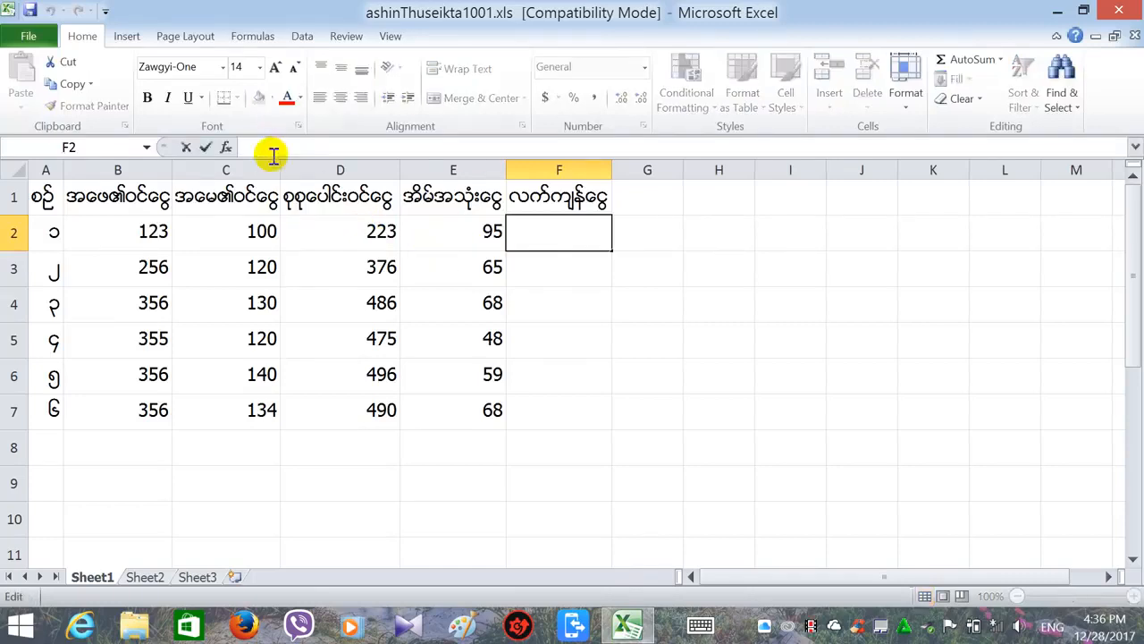
type("=")
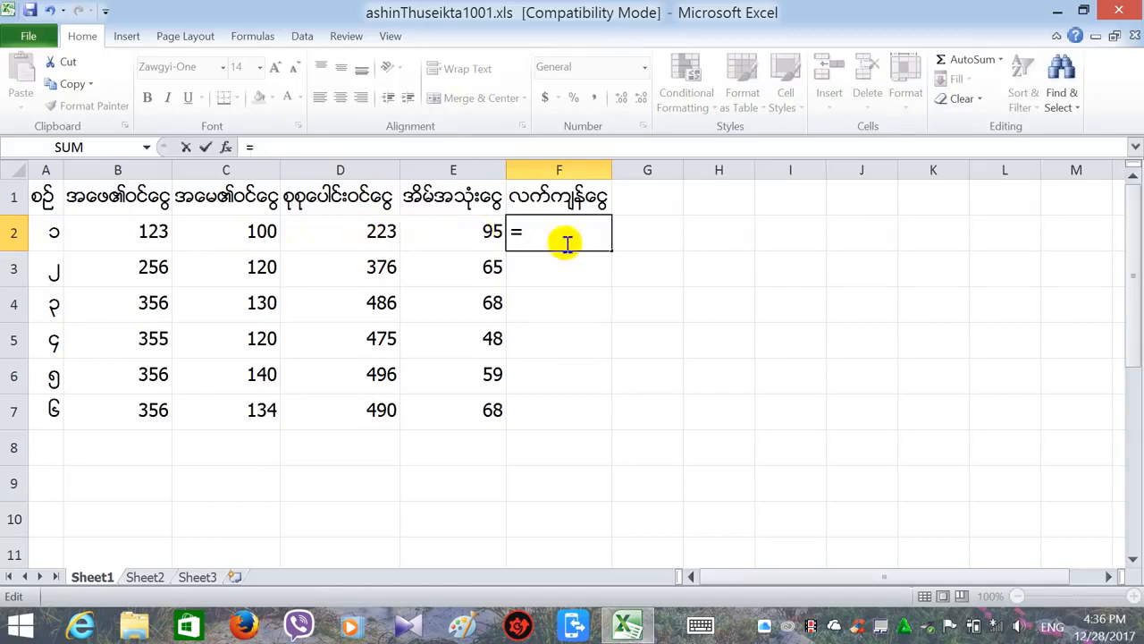
type("ိ")
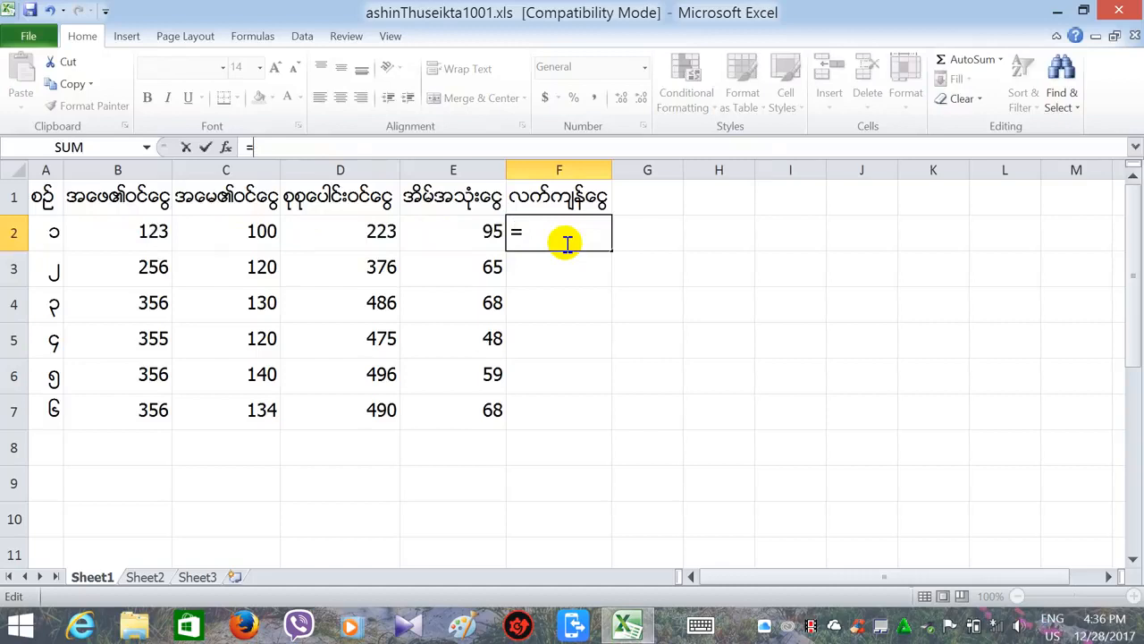
type("d")
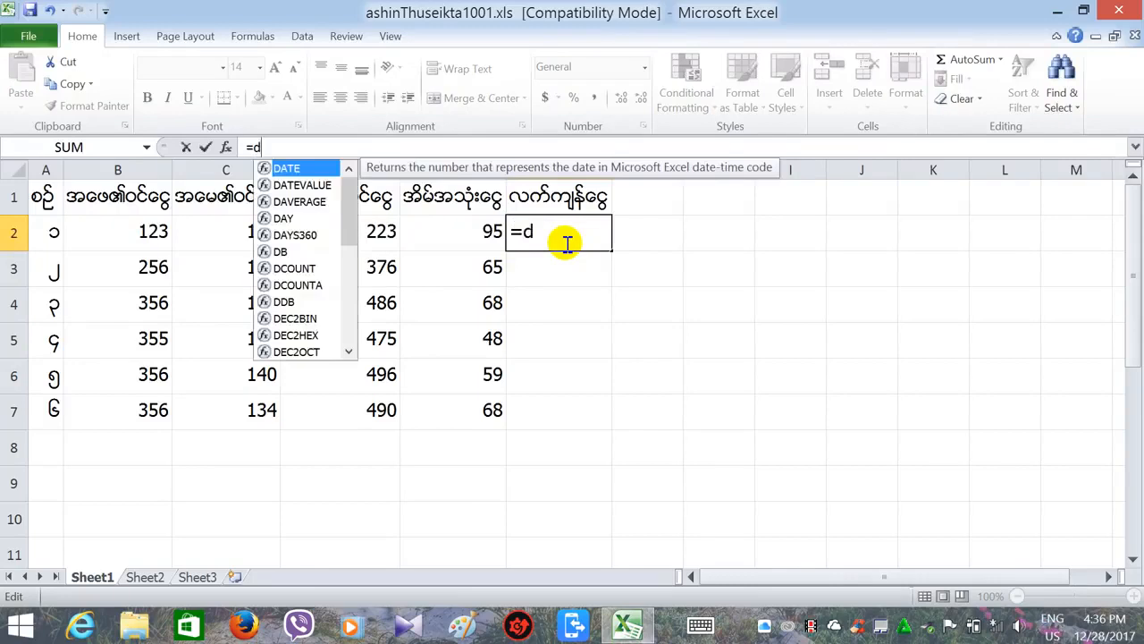
type("2")
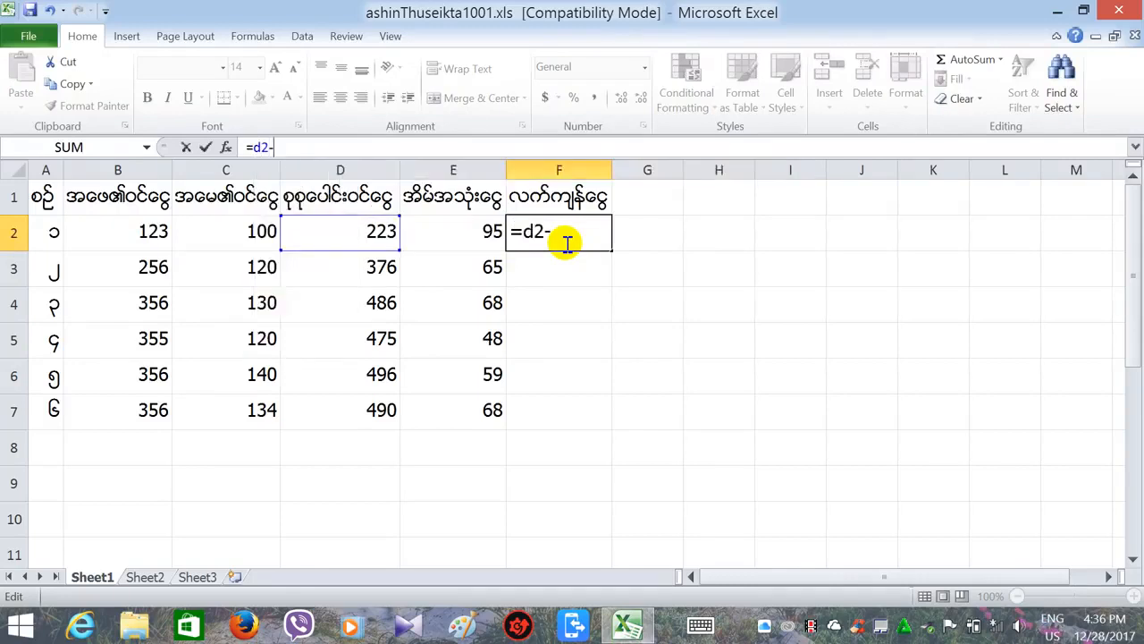
type("-e2")
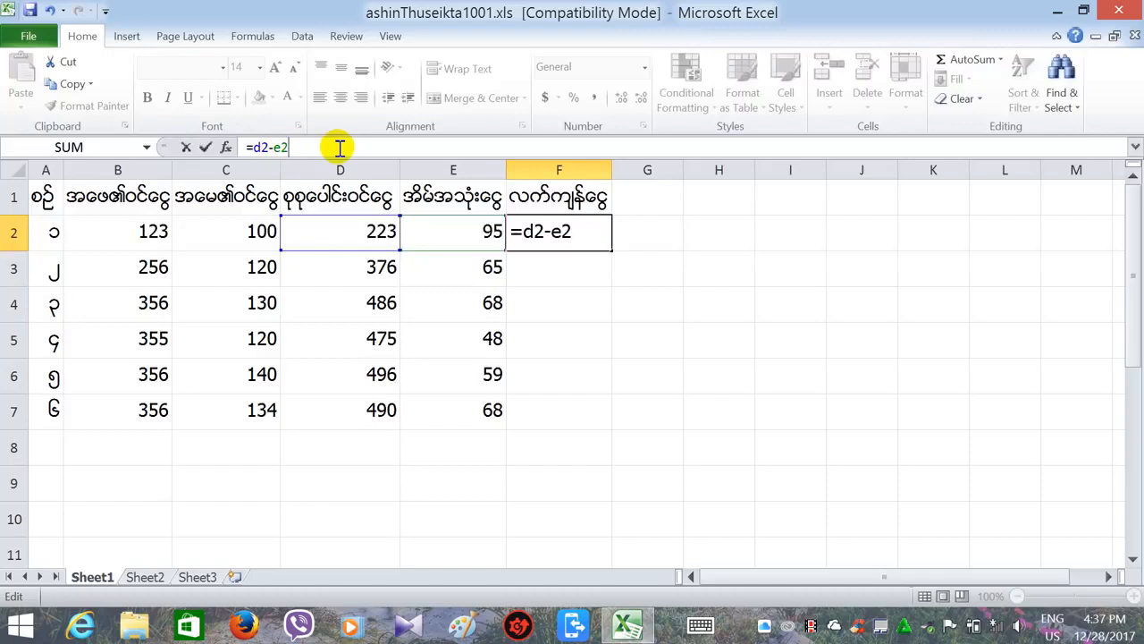
key("Return")
key("Down")
key("Down")
key("Down")
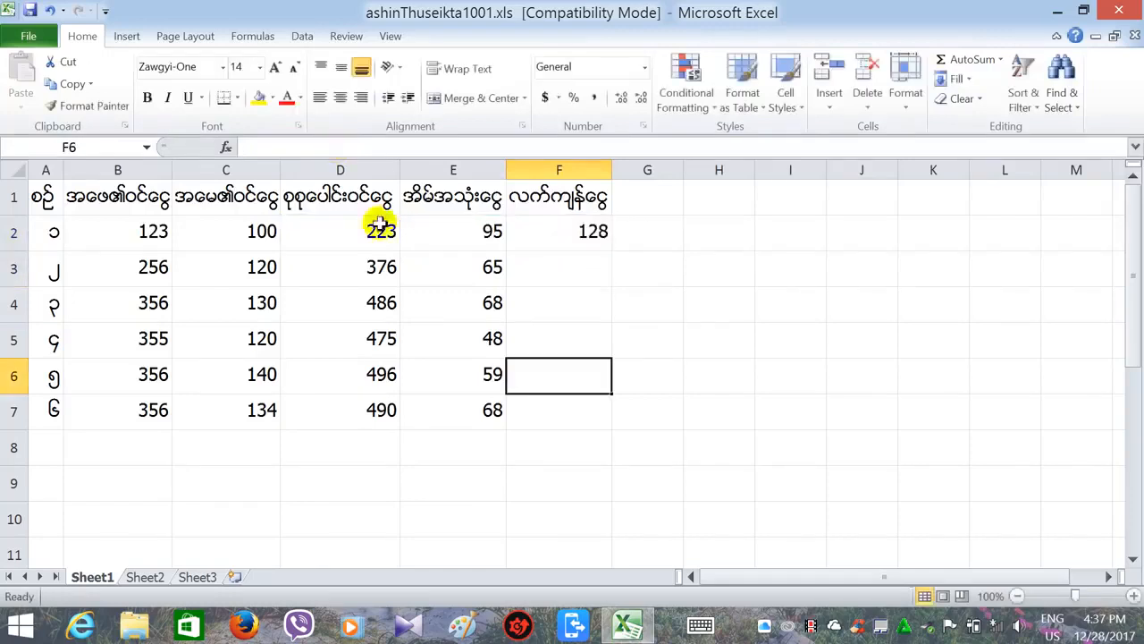
Fill the remaining-money formula from F2 down through cell F7.
left_click(594, 237)
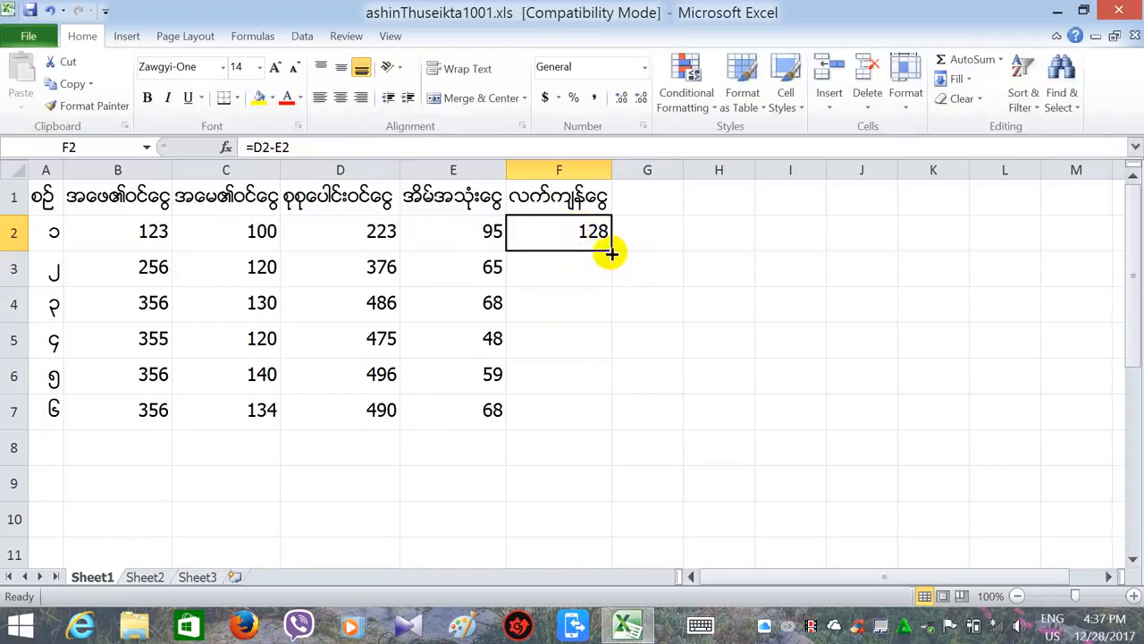
left_click_drag(610, 252, 611, 434)
left_click(581, 444)
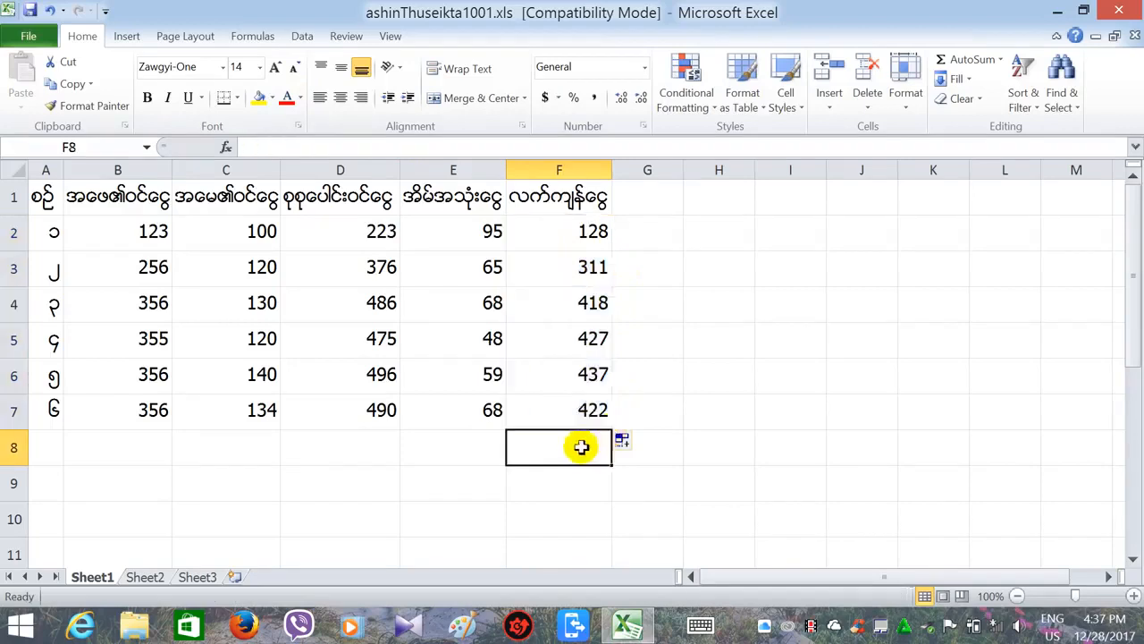
left_click(595, 231)
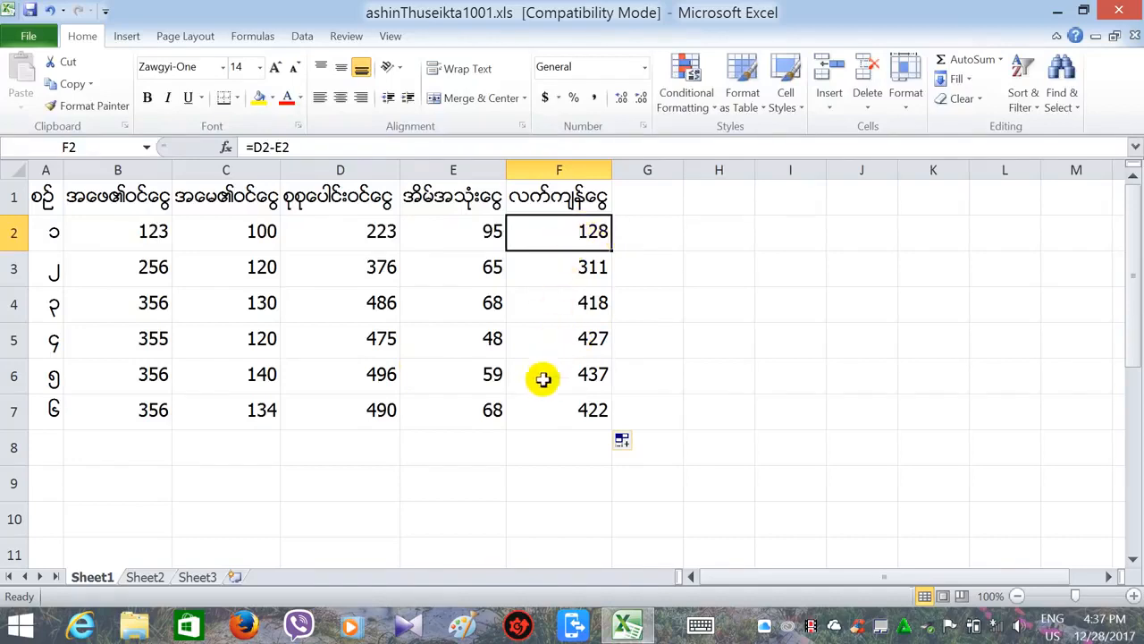
left_click(540, 444)
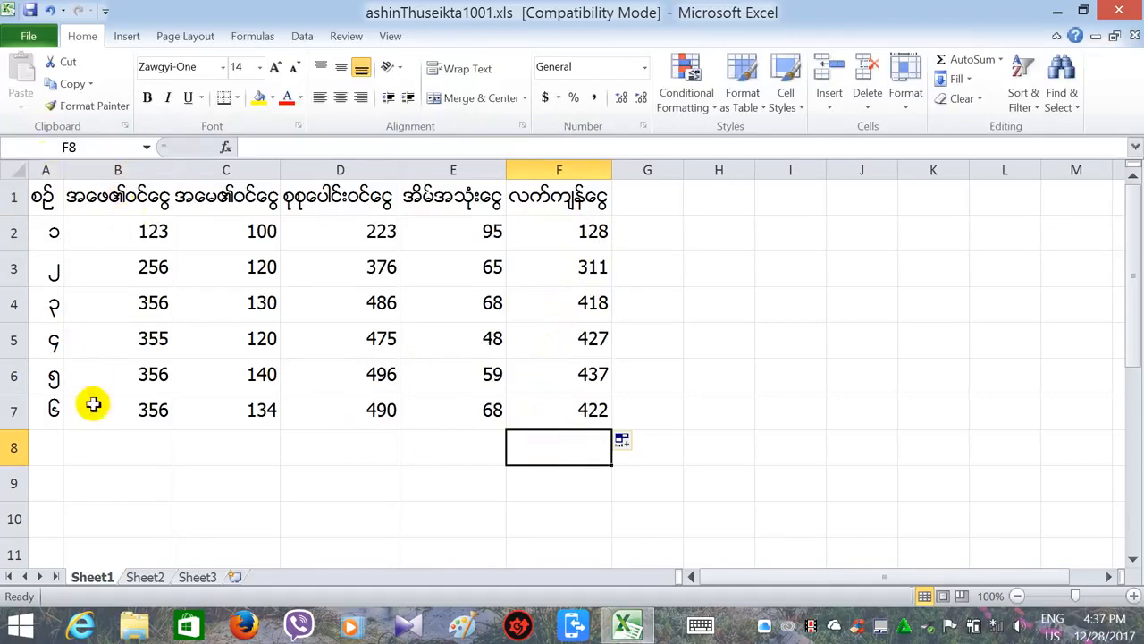
left_click(153, 230)
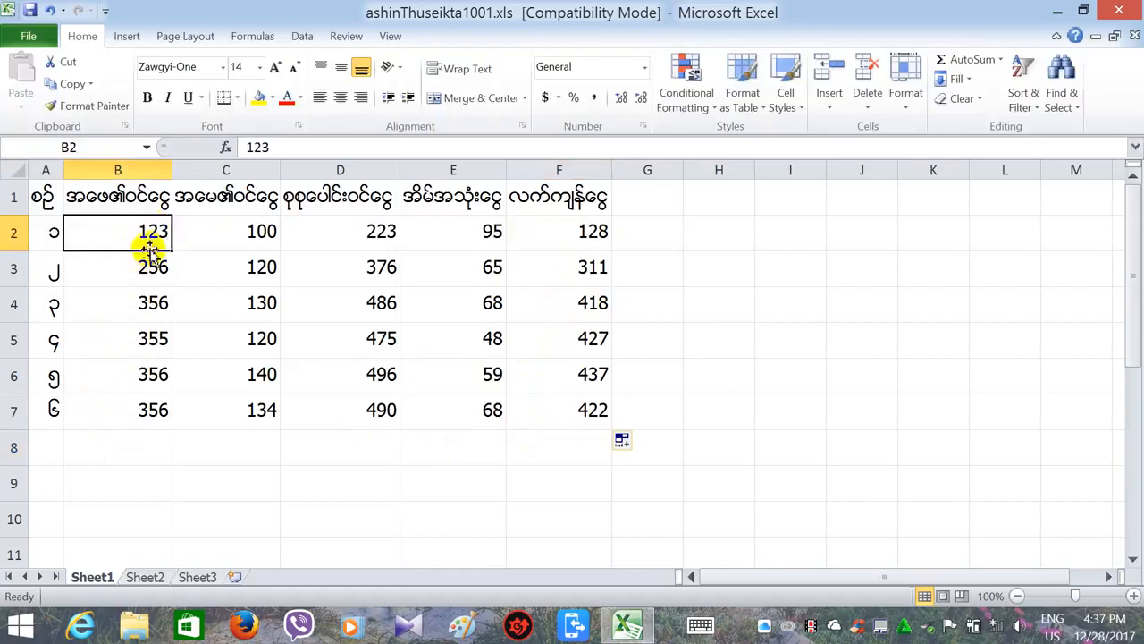
left_click_drag(153, 234, 163, 445)
left_click(174, 442)
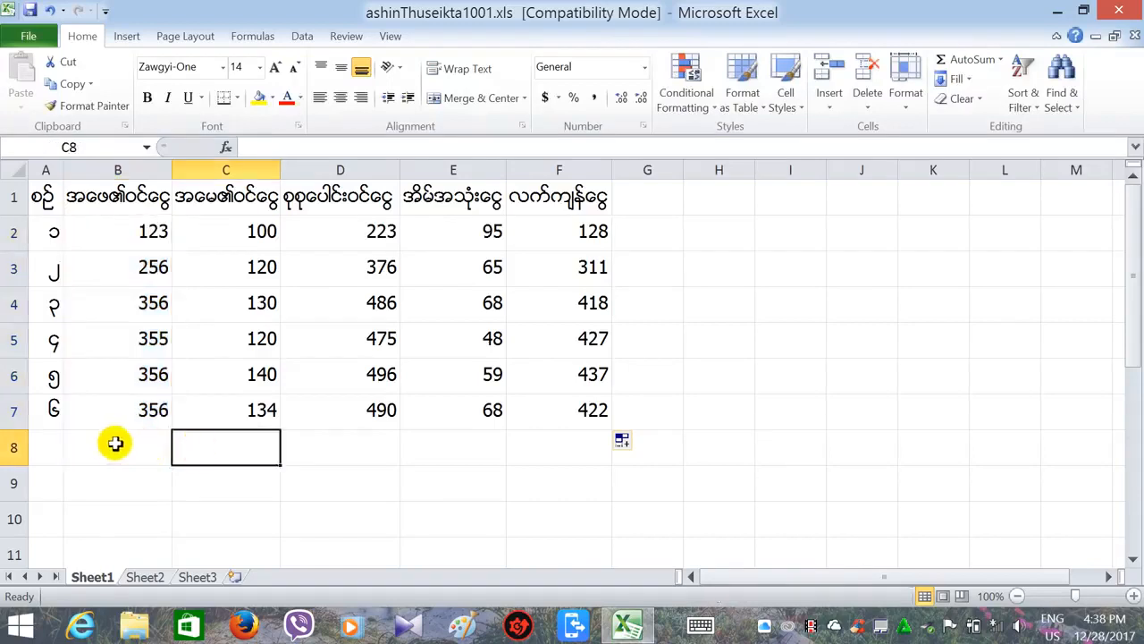
Enter the label "ပျှမ်းမျှ" in cell G8 for the row of averages.
left_click(640, 456)
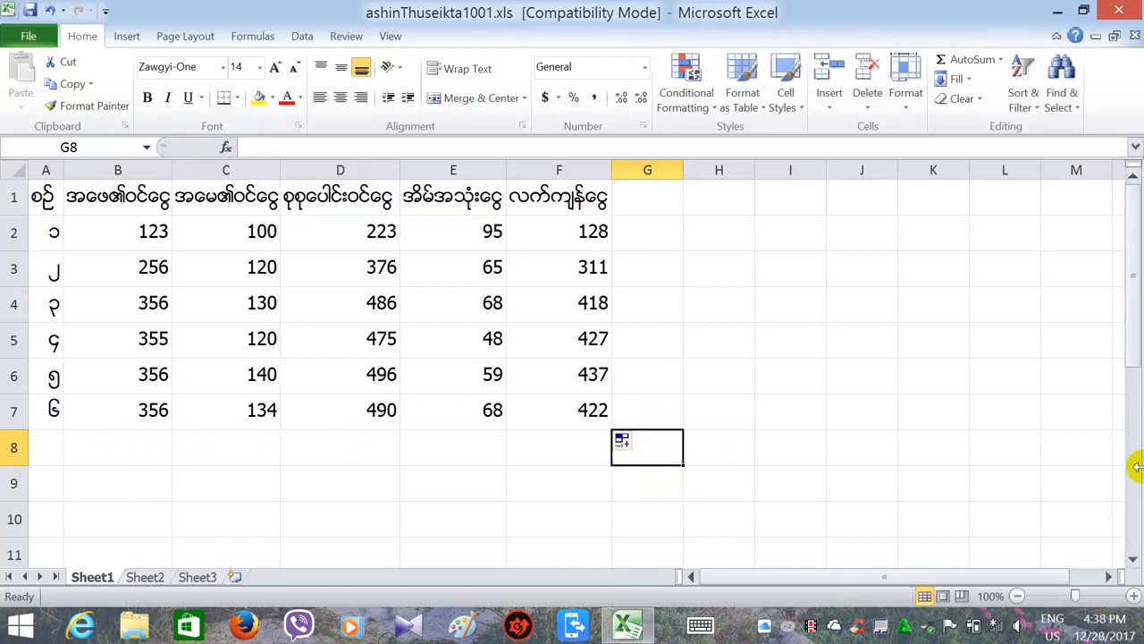
type("ပျမ်းမျှ")
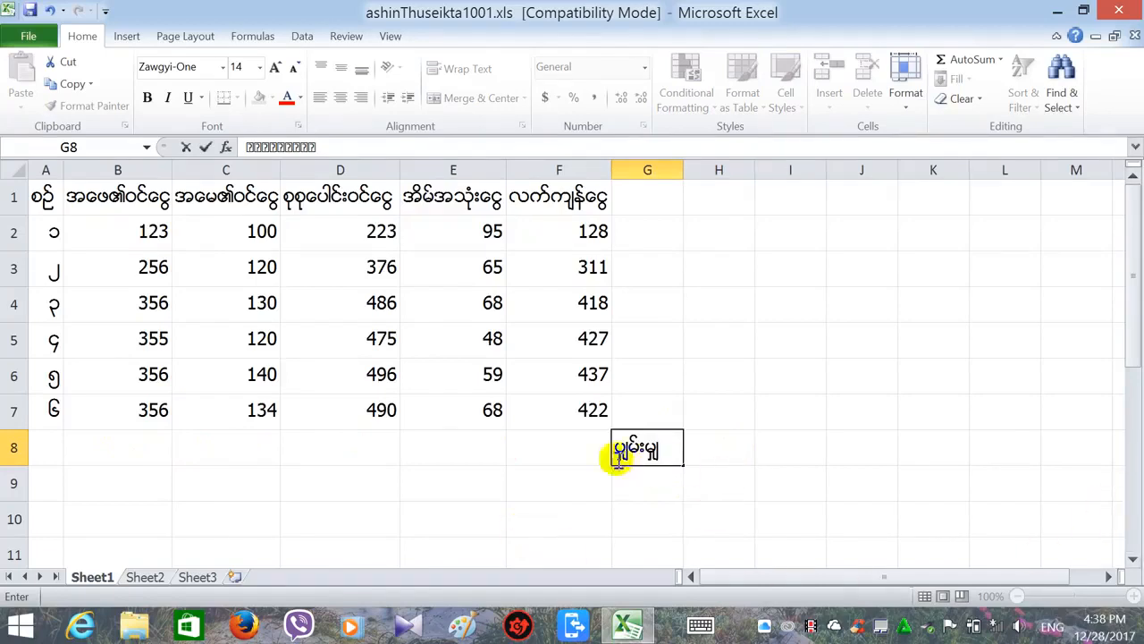
left_click(130, 446)
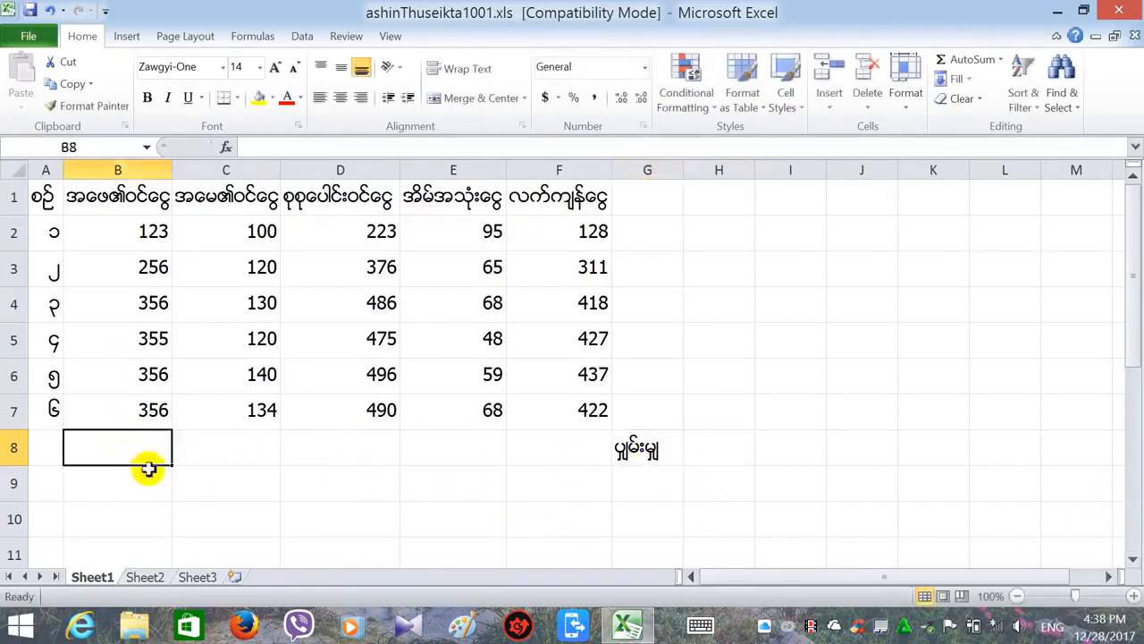
Insert the average of the father's income values B2 to B7 into cell B8 with the AutoSum Average function.
left_click_drag(117, 233, 141, 442)
left_click_drag(140, 449, 138, 448)
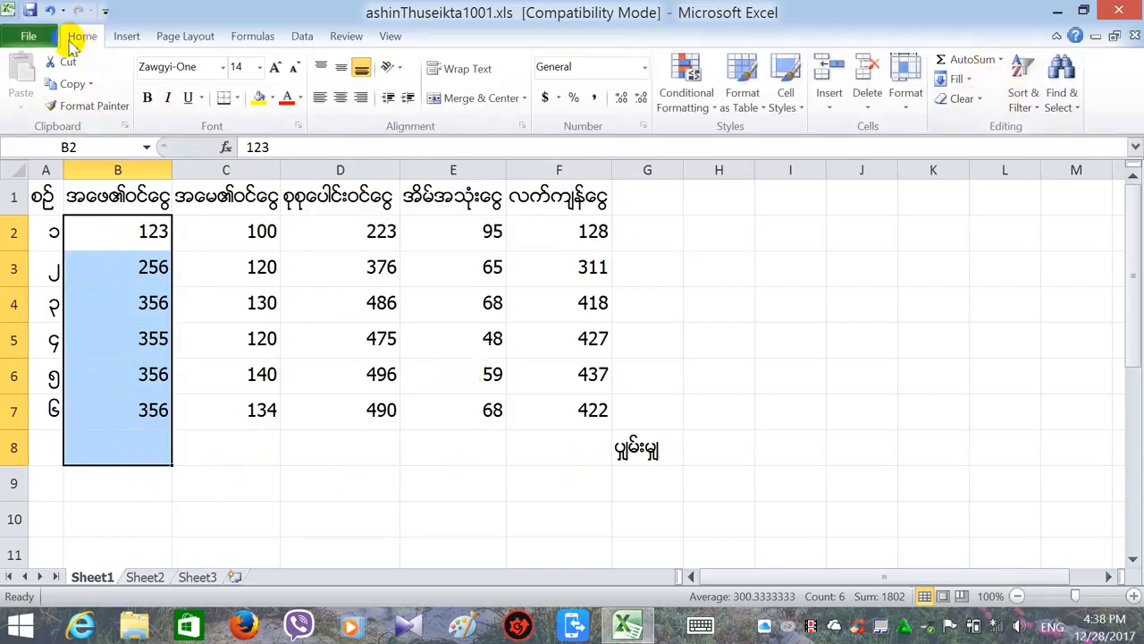
left_click(126, 36)
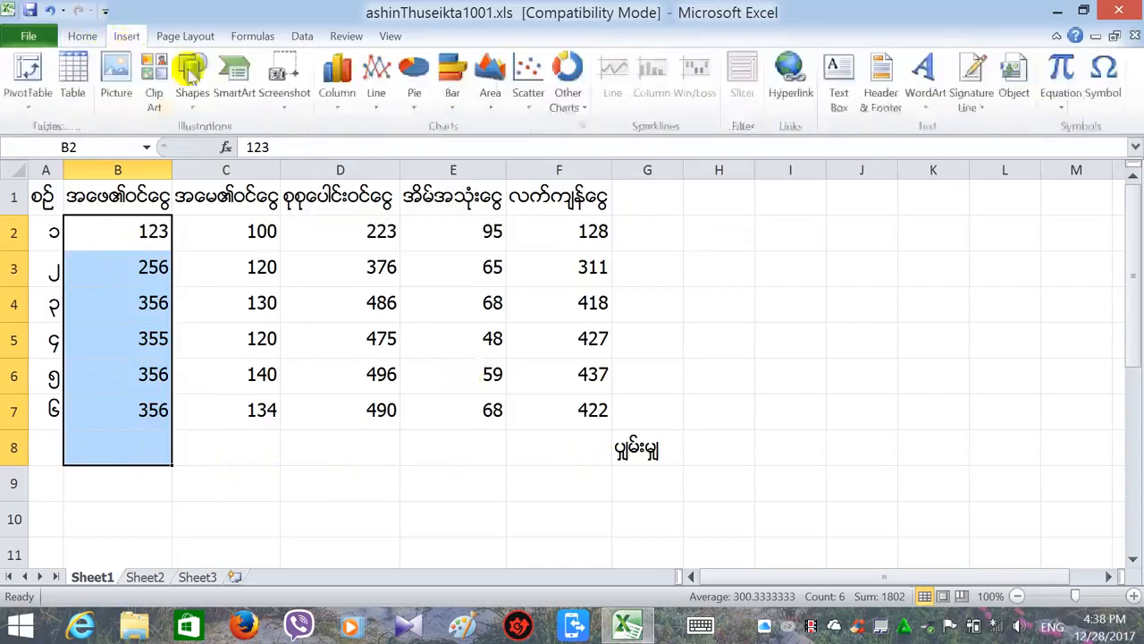
left_click(80, 34)
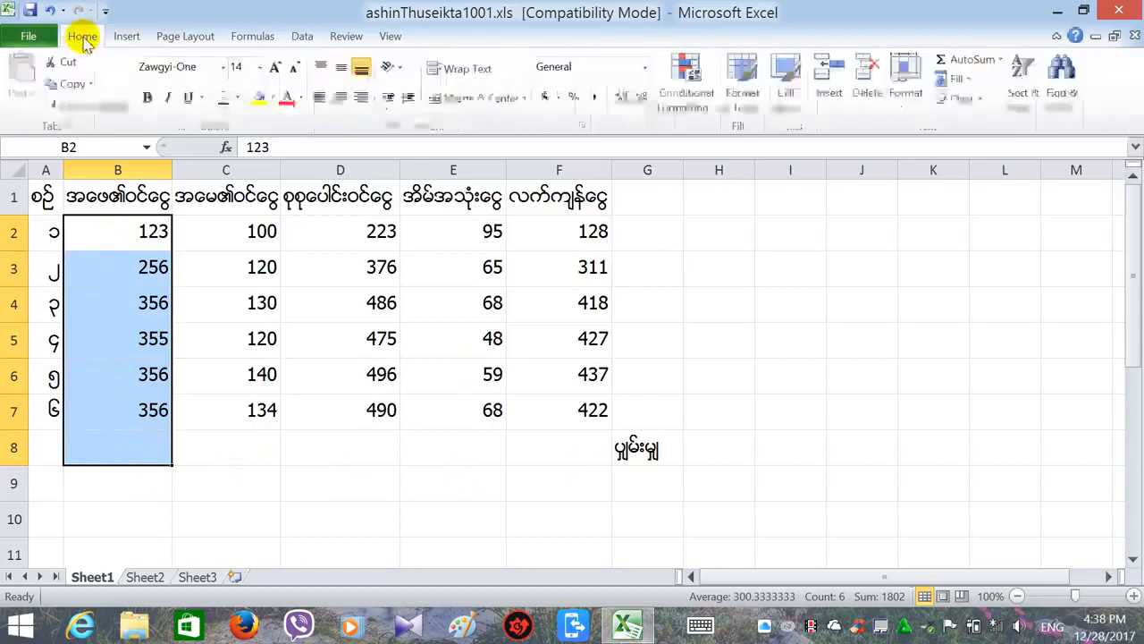
left_click(1001, 61)
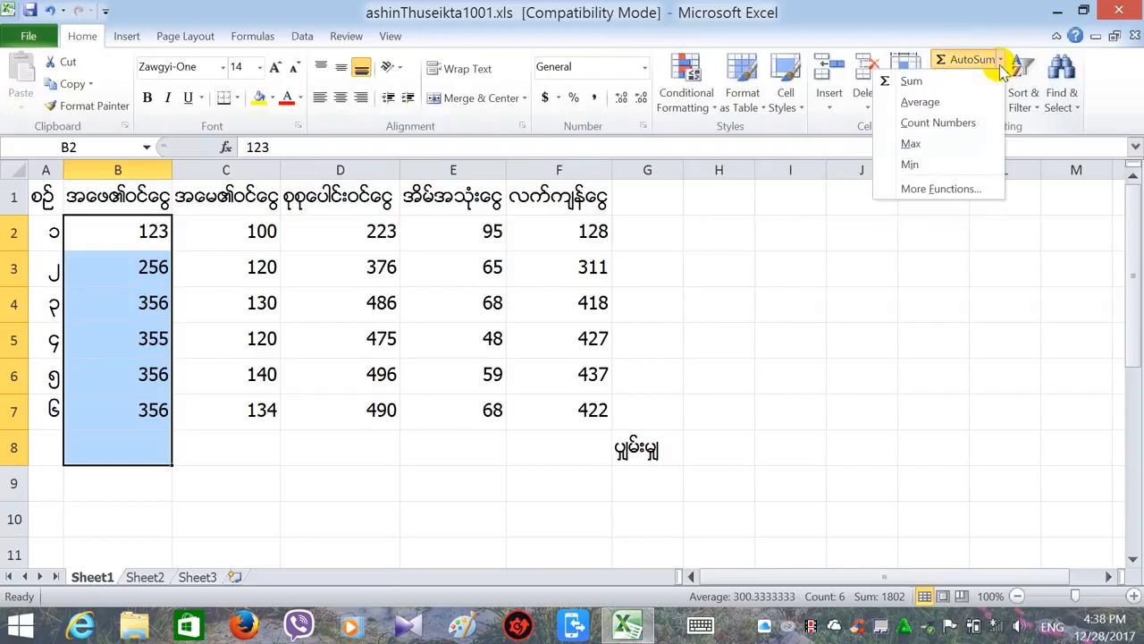
left_click(921, 102)
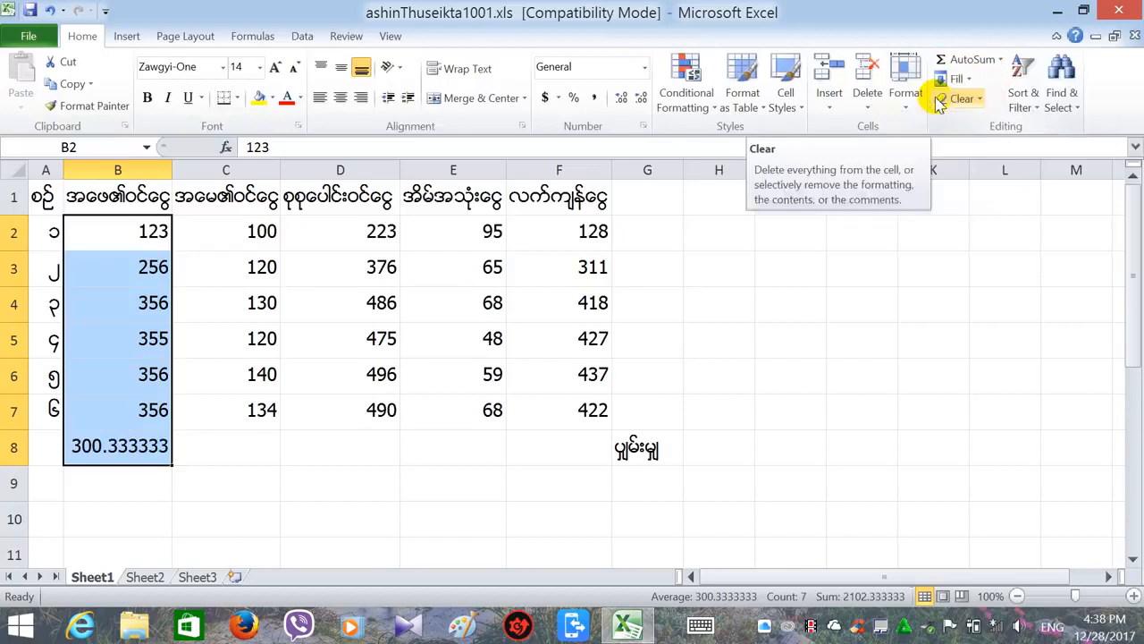
Calculate the average of the mother's income values in cell C8 with the formula =AVERAGE(C2:C7).
left_click(227, 447)
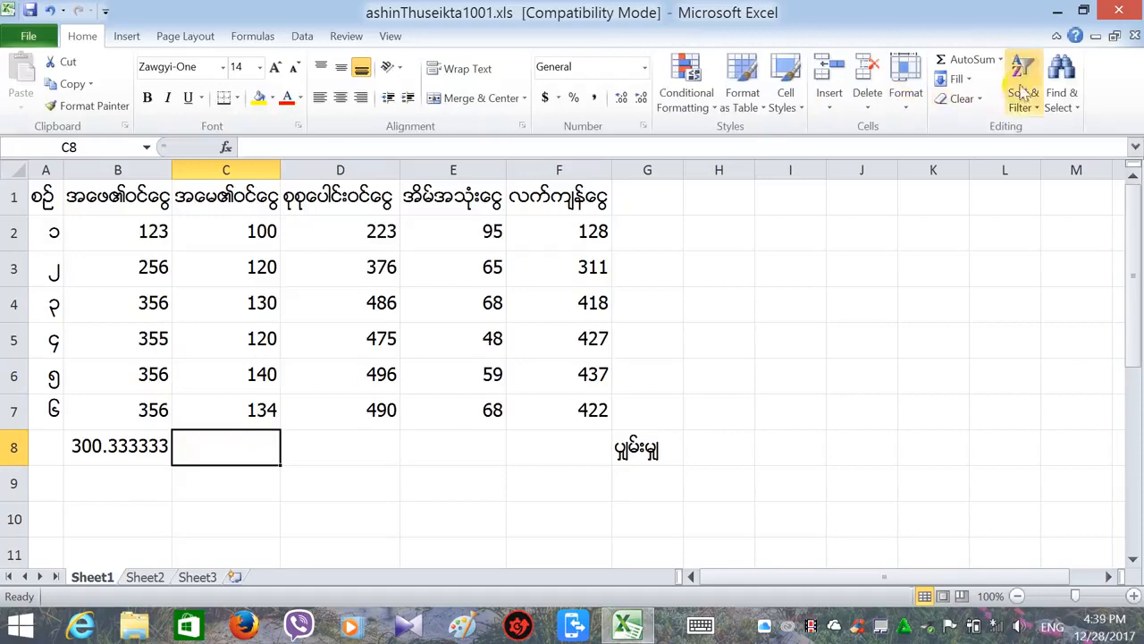
left_click(257, 151)
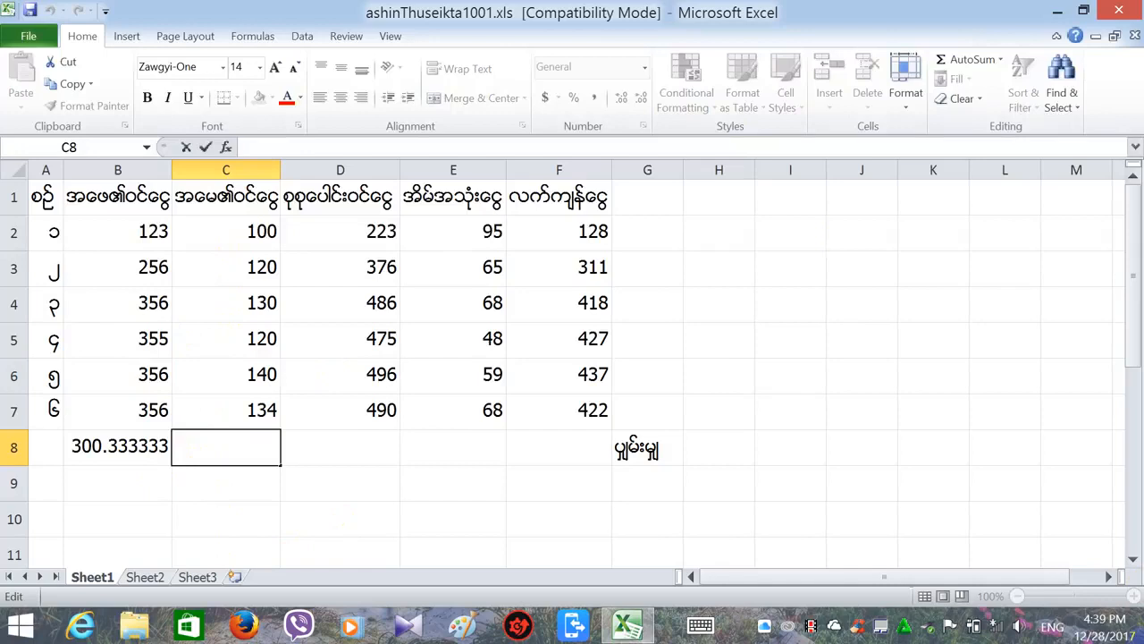
type("=")
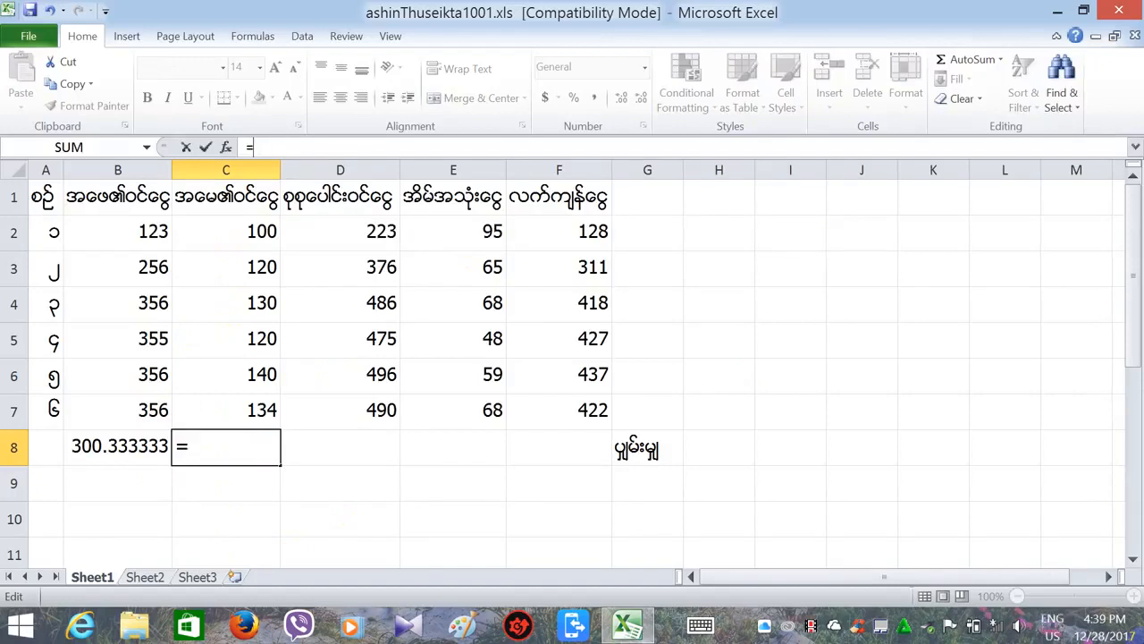
type("Av")
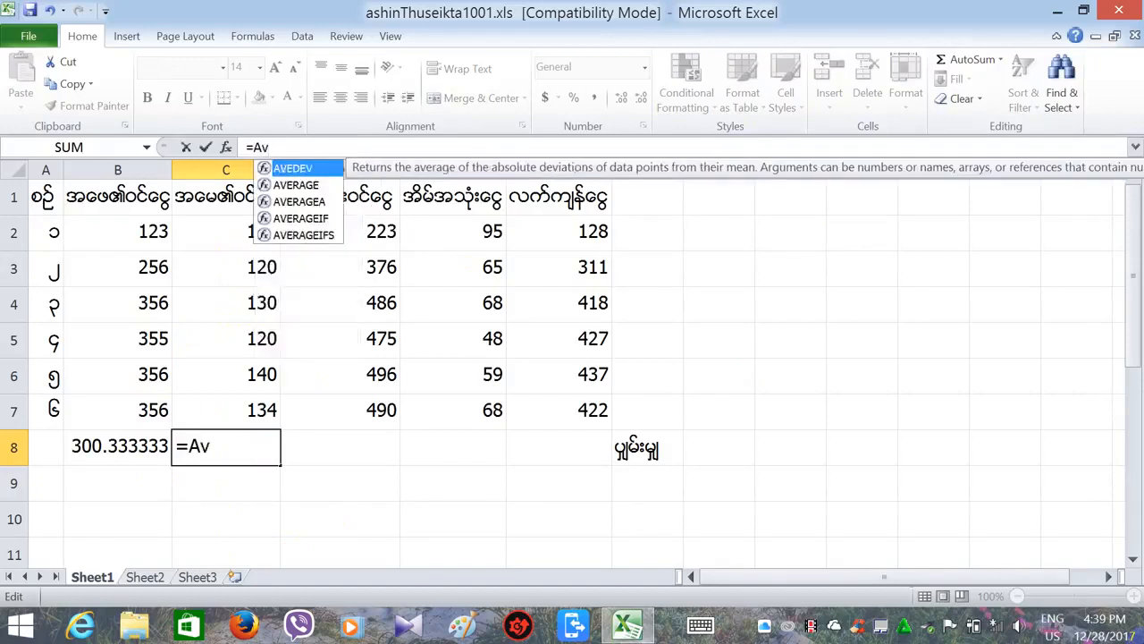
type("er")
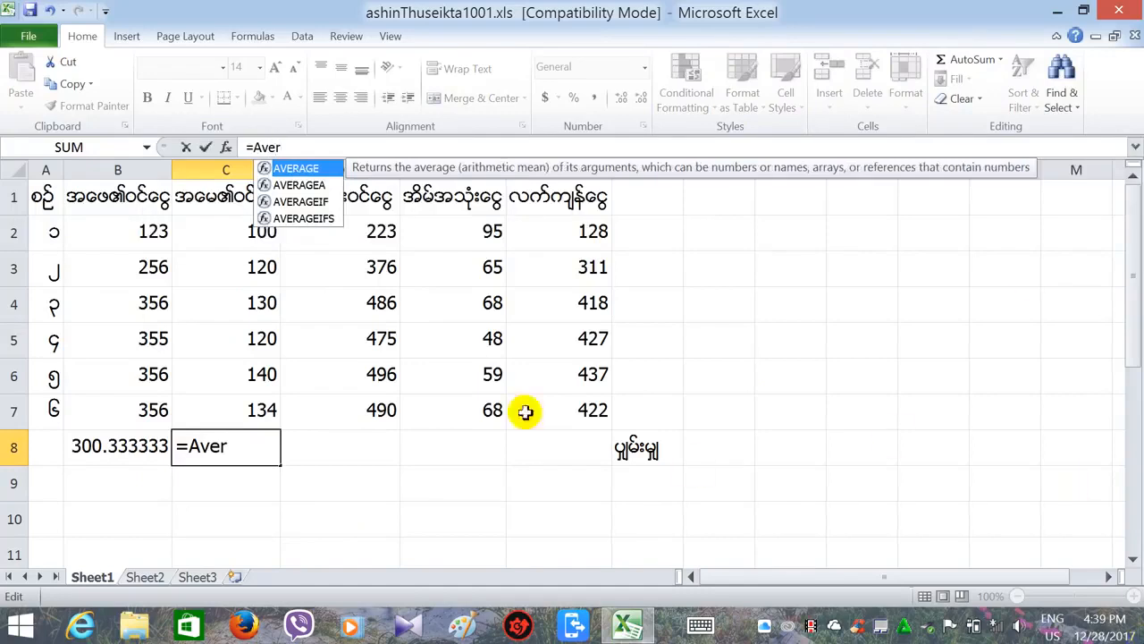
double_click(297, 170)
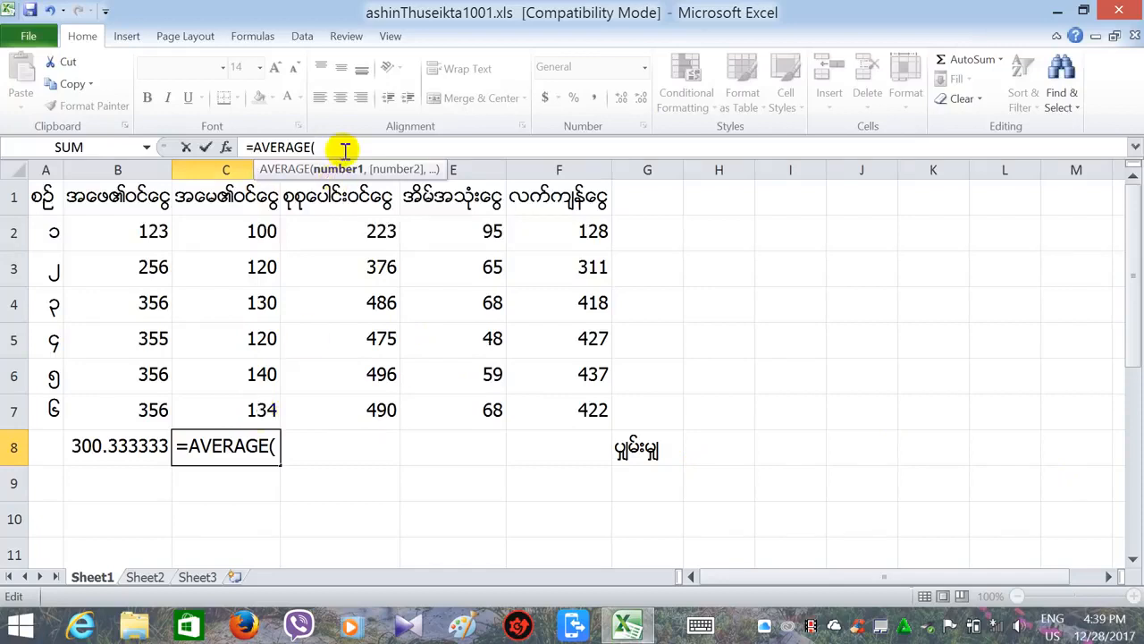
left_click(256, 235)
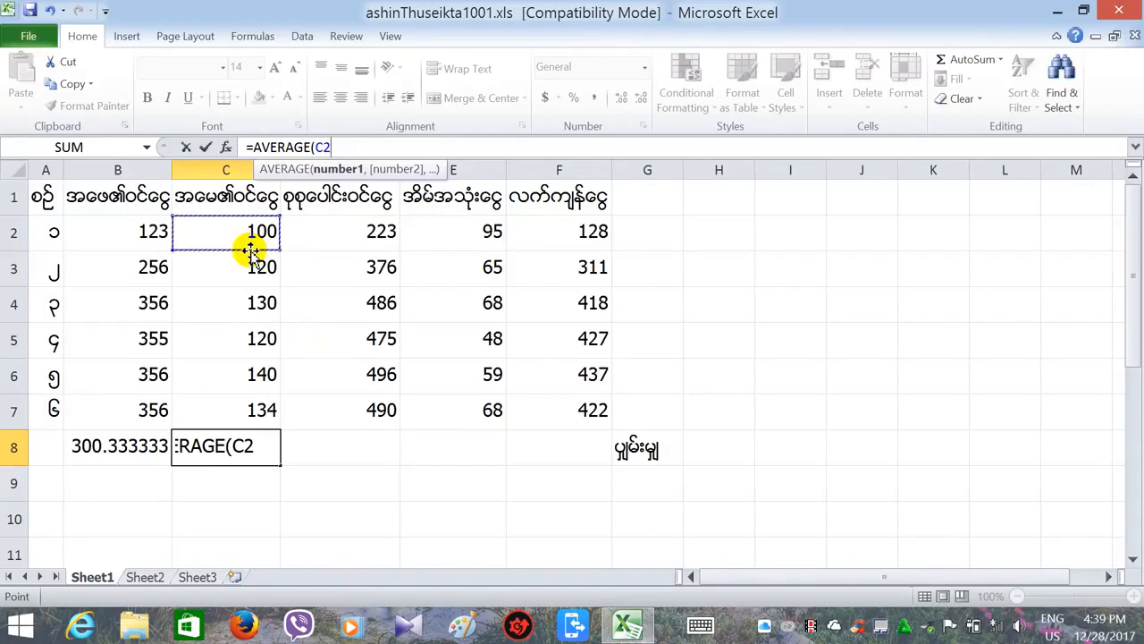
key("F8")
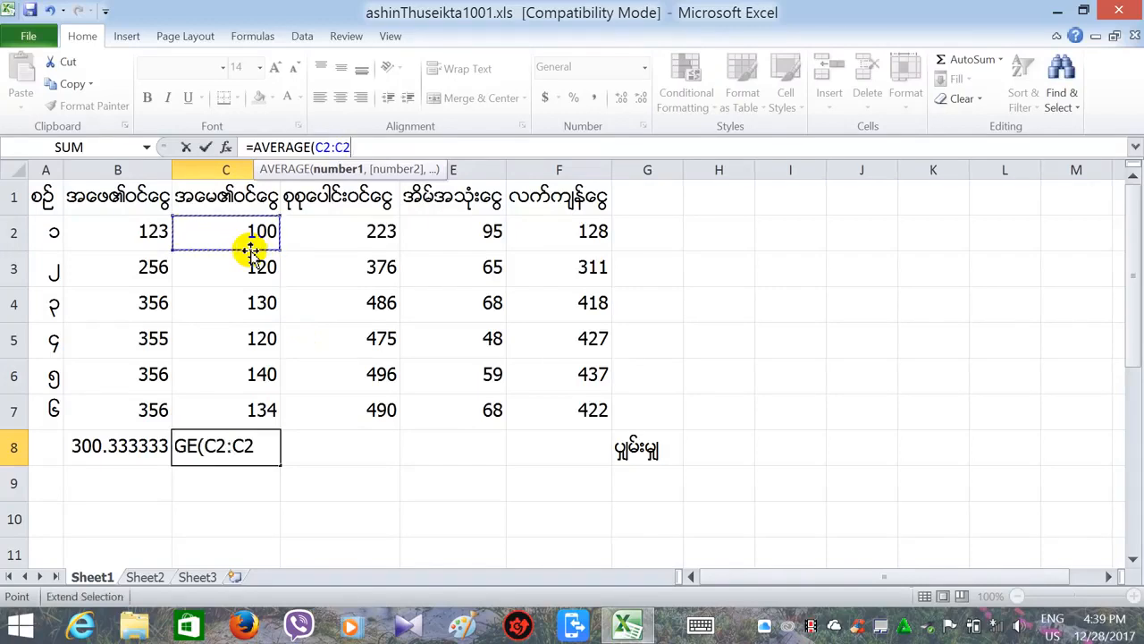
key("BackSpace")
key("BackSpace")
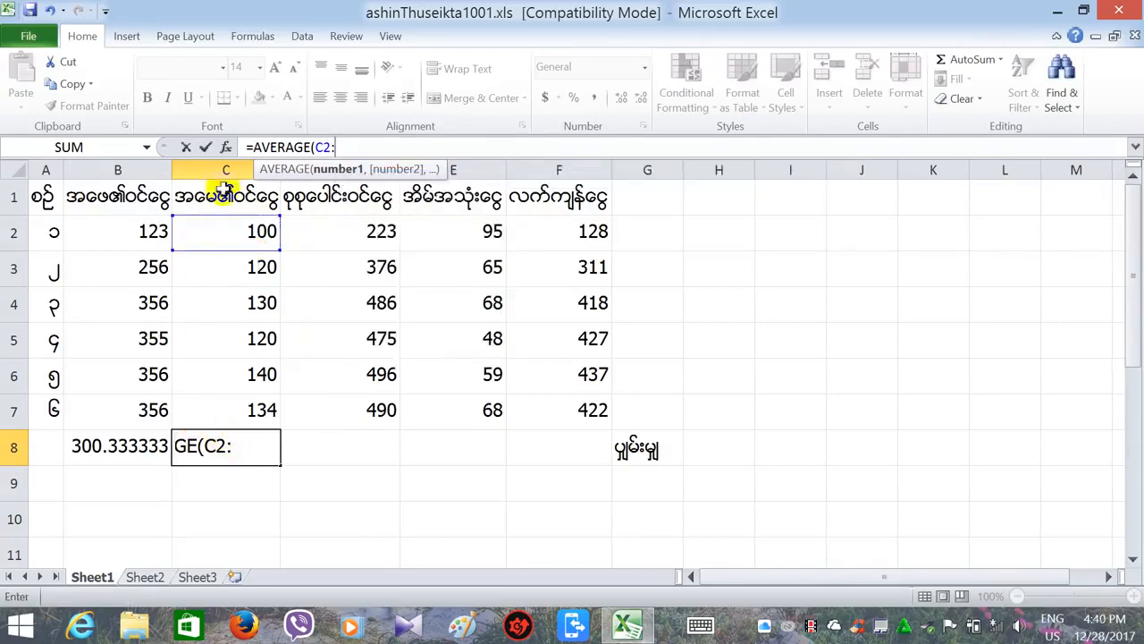
left_click(242, 413)
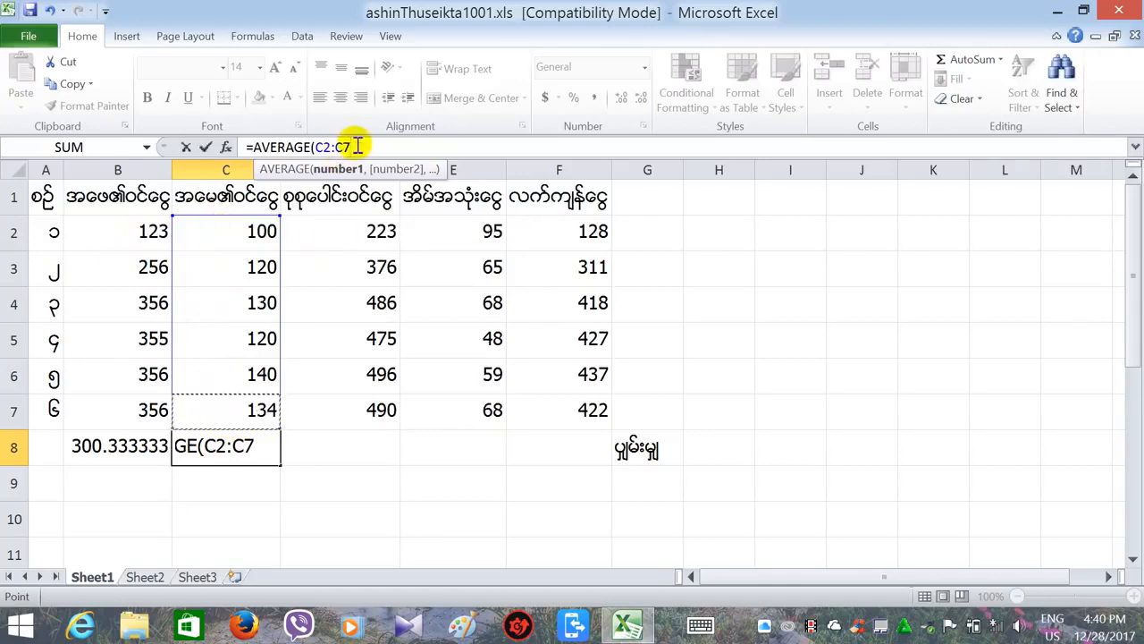
type(")")
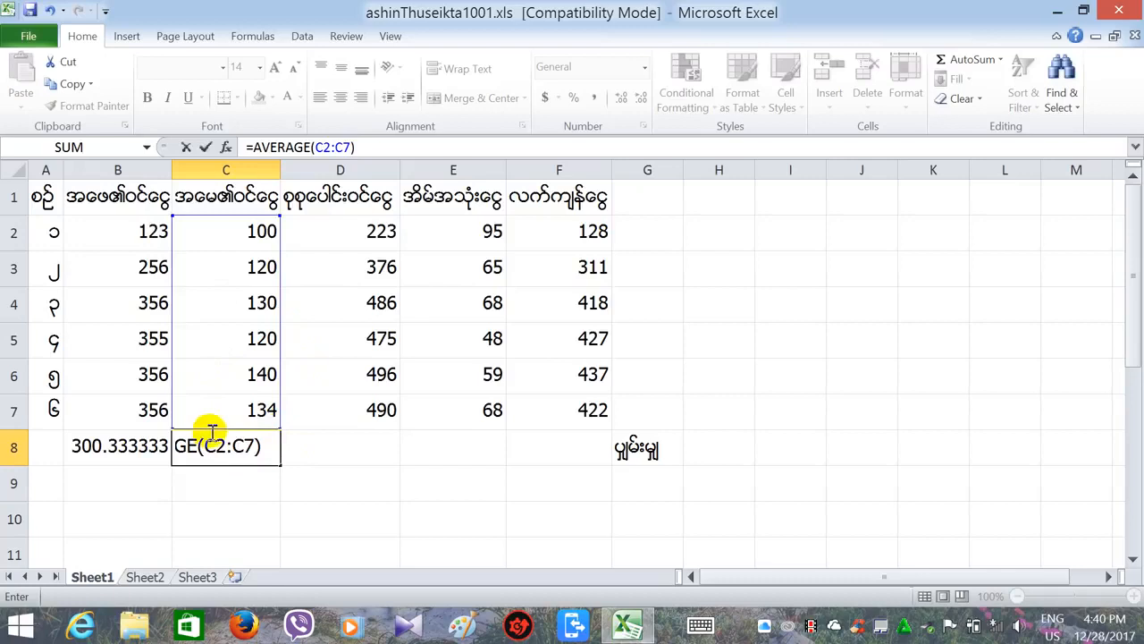
key("Return")
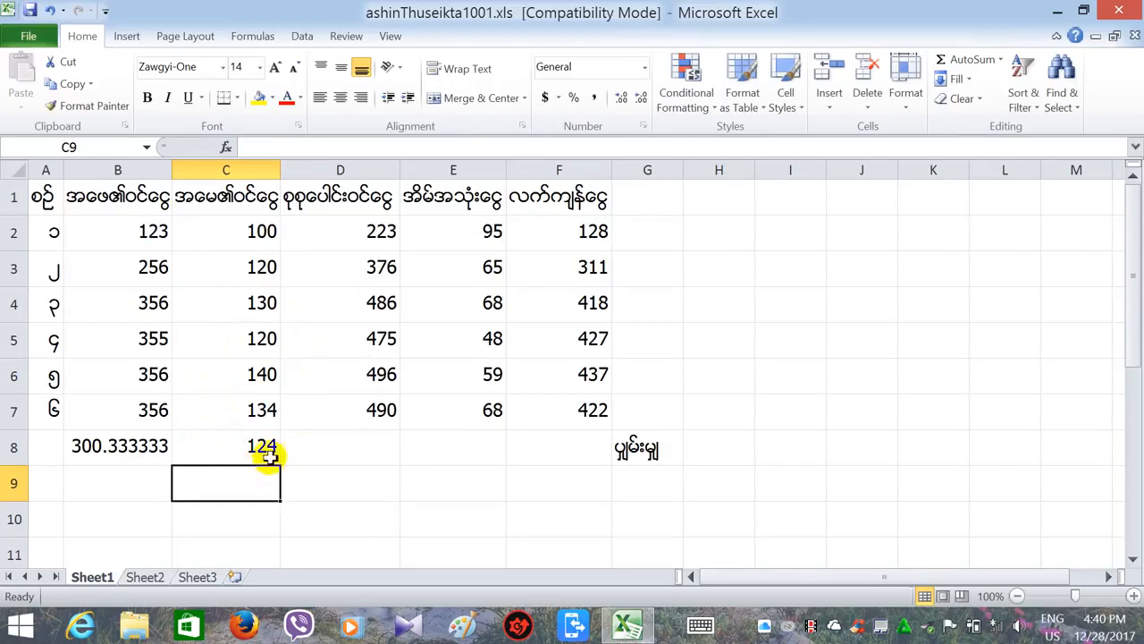
Fill the average formula from C8 across to cell F8.
left_click(246, 454)
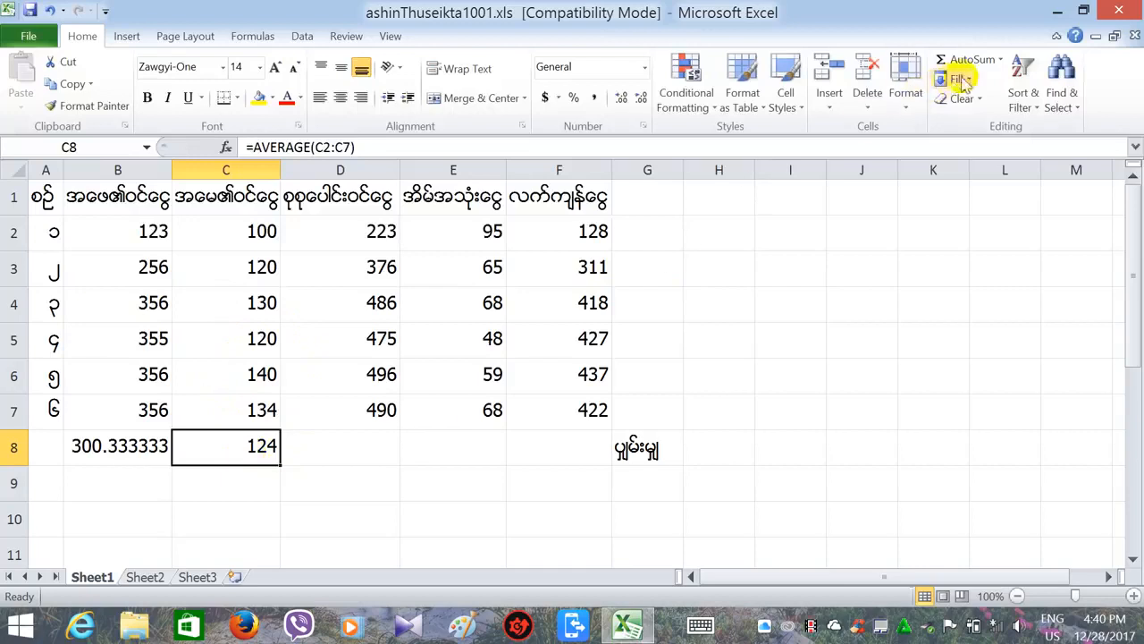
left_click(1000, 59)
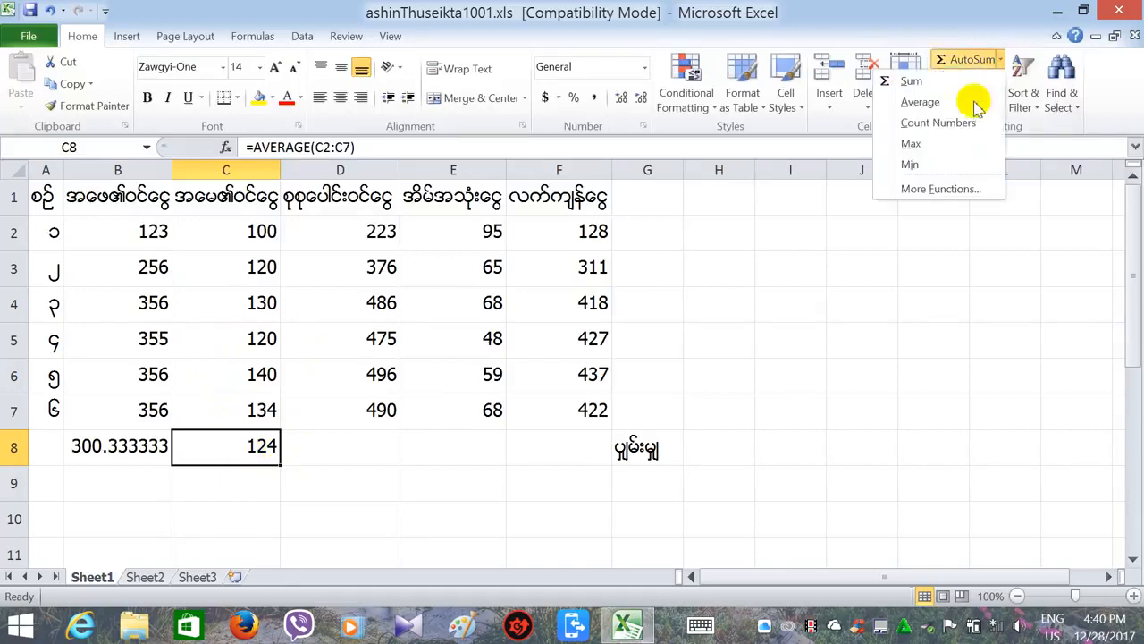
left_click(342, 454)
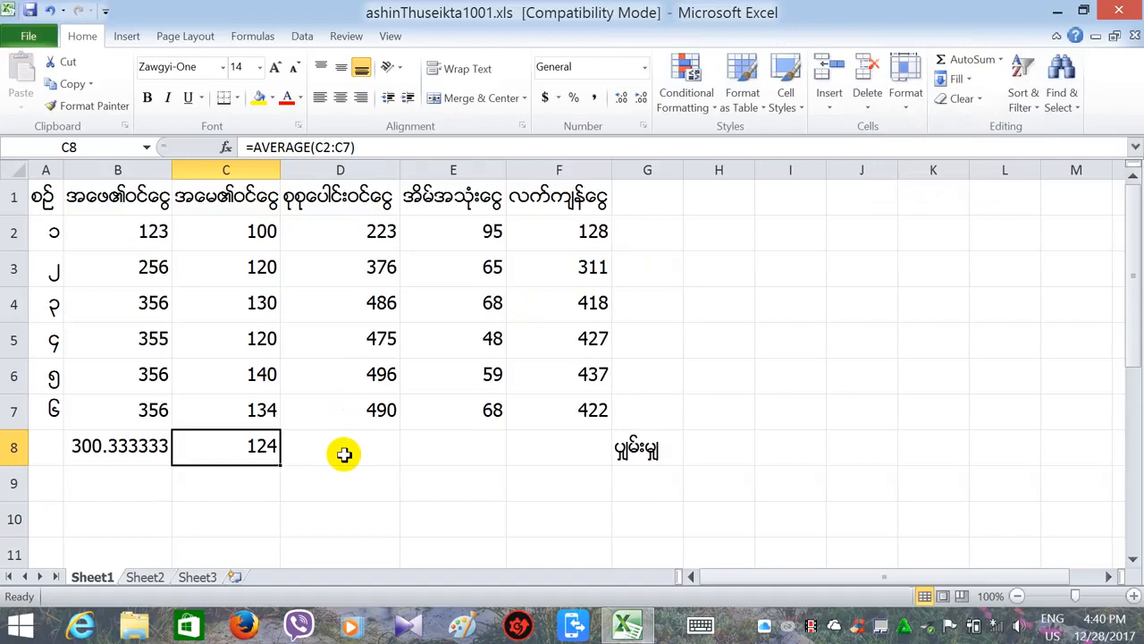
left_click(356, 222)
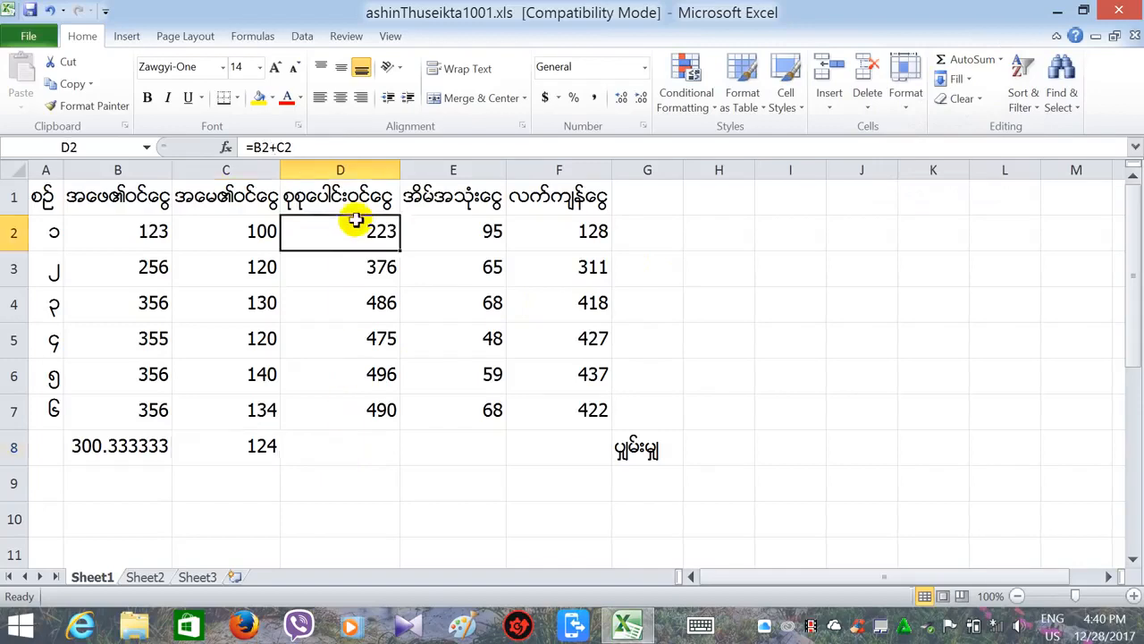
left_click(251, 455)
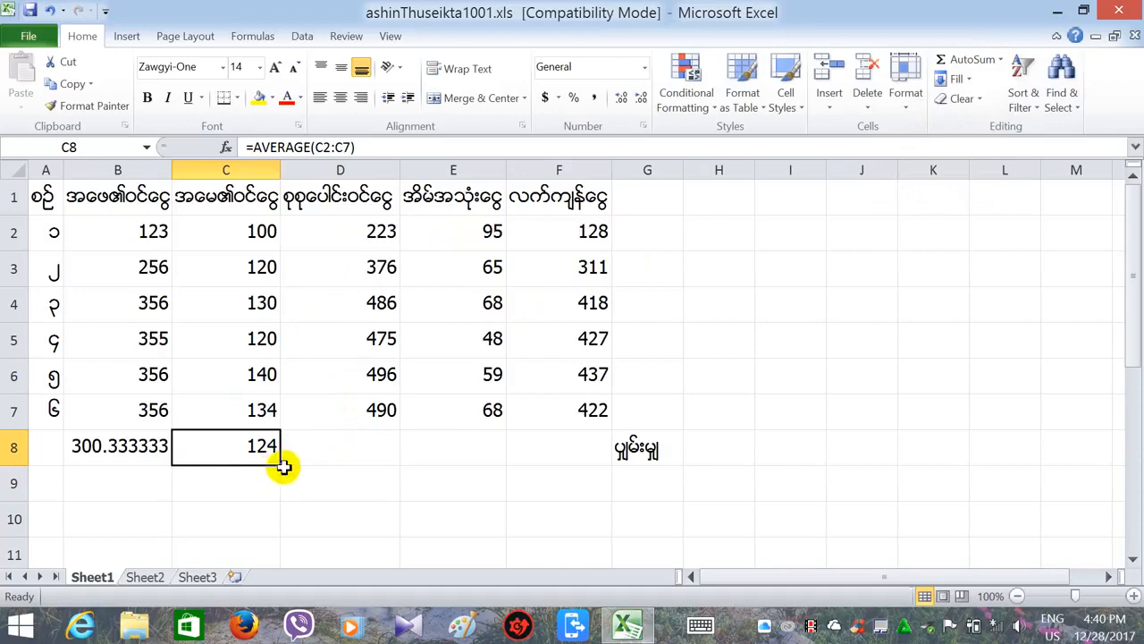
left_click_drag(282, 463, 583, 459)
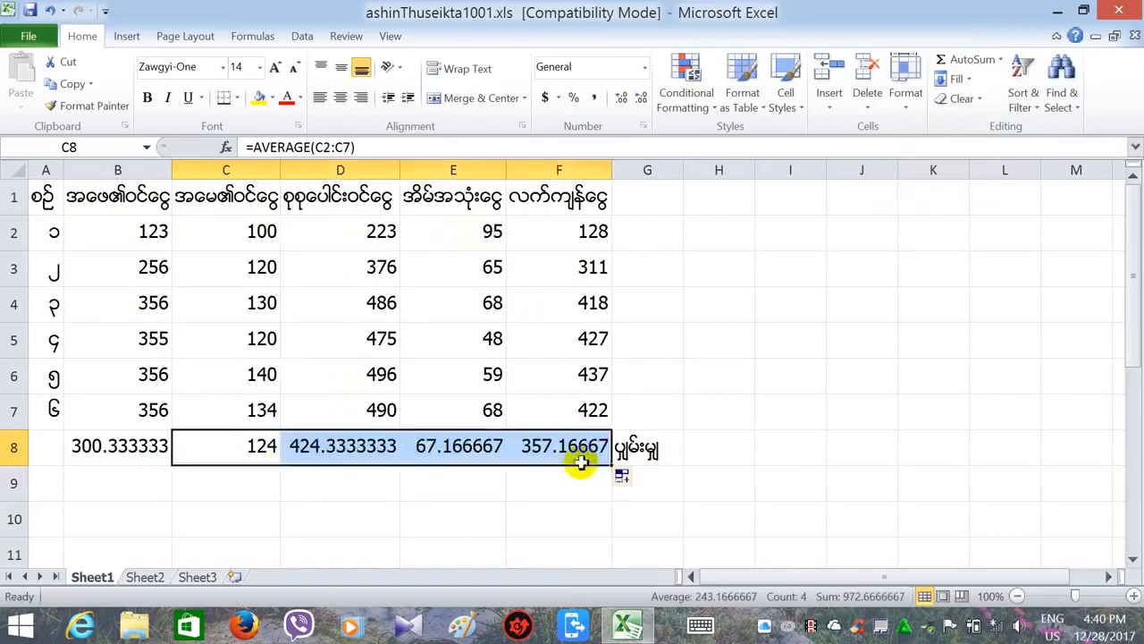
left_click(438, 508)
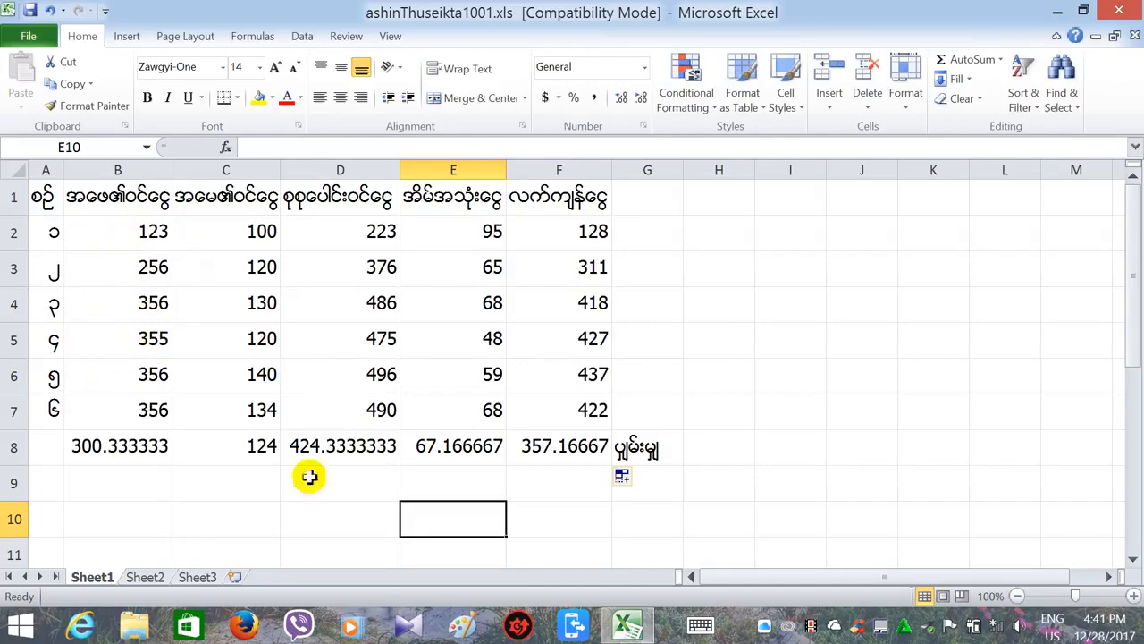
Enter the label "စုစုပေါင်း" in cell G9 for the row of totals.
left_click(660, 489)
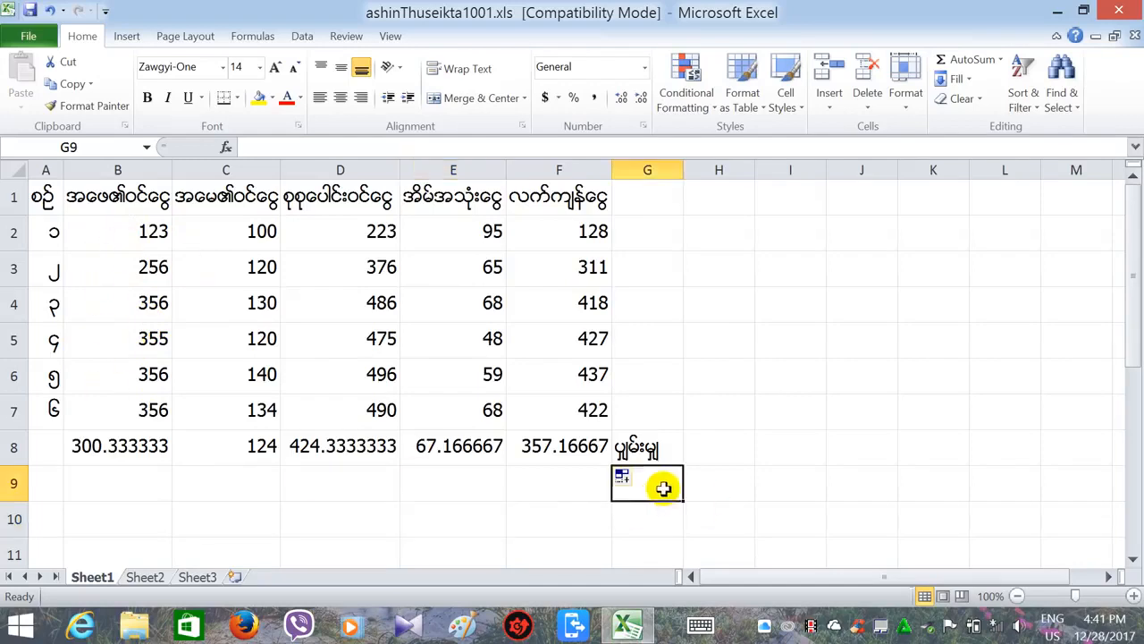
type("pk")
key("BackSpace")
key("BackSpace")
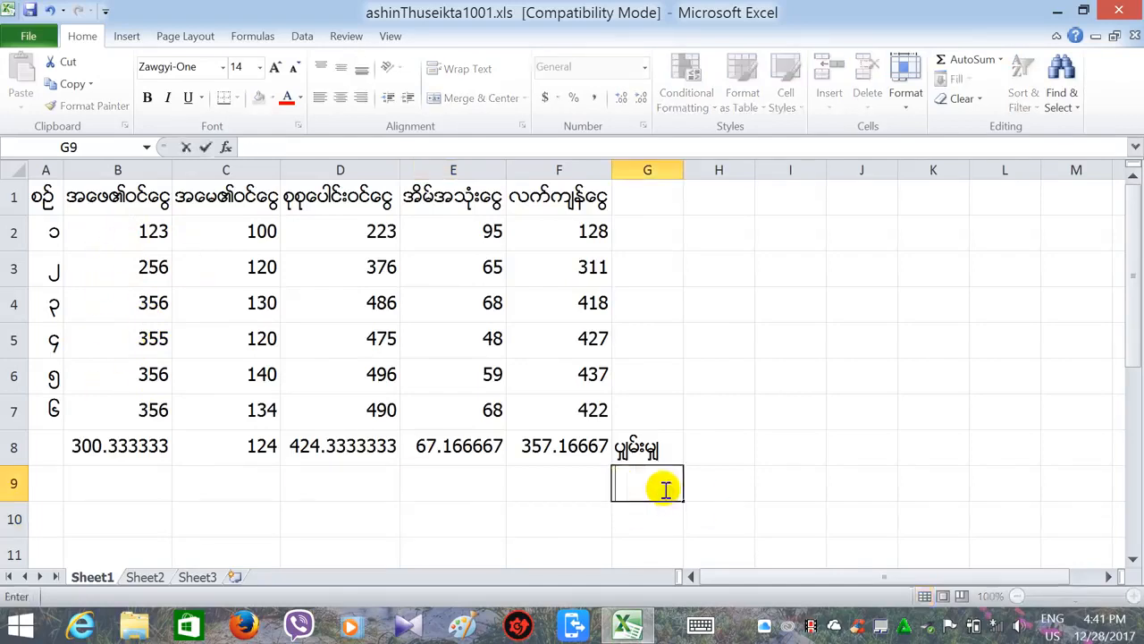
type("စုစုပေါင်း")
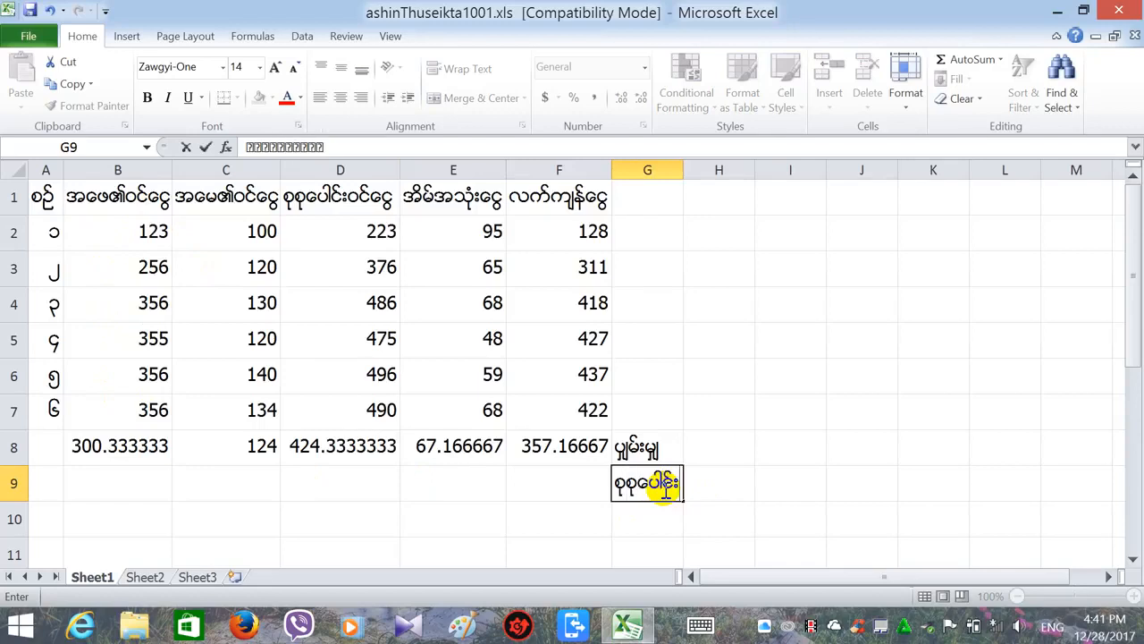
left_click(135, 475)
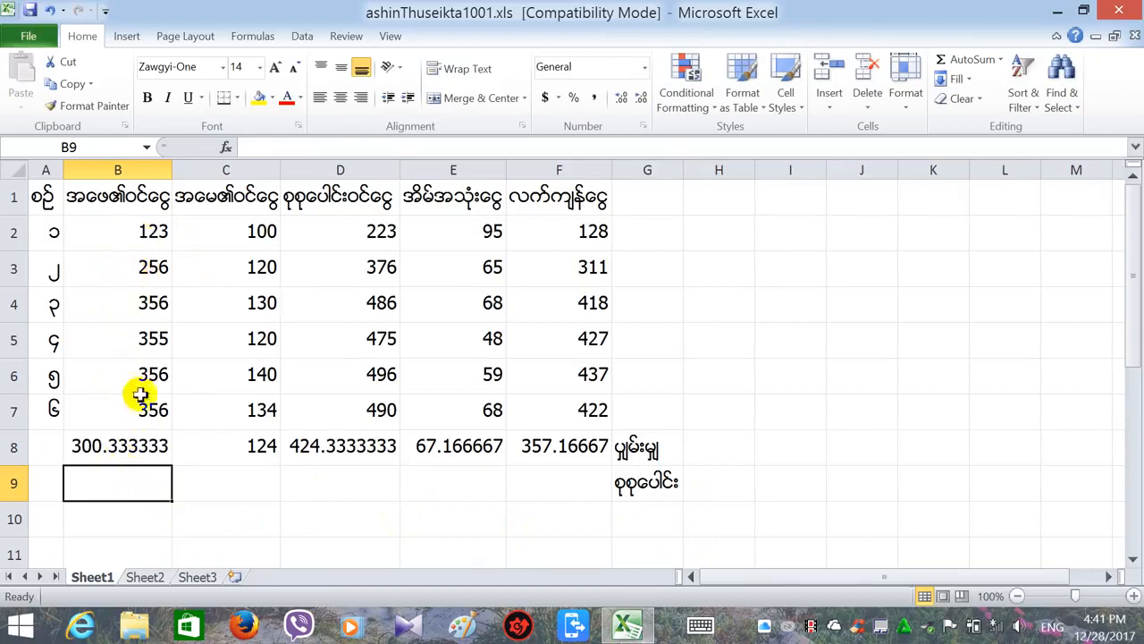
left_click(257, 146)
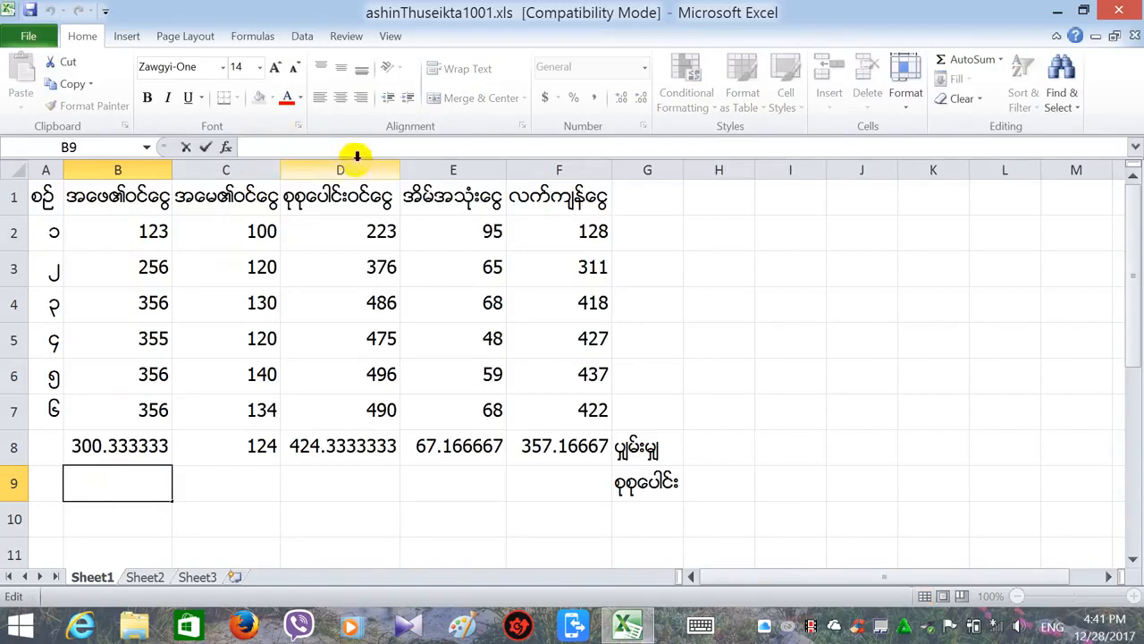
type("=")
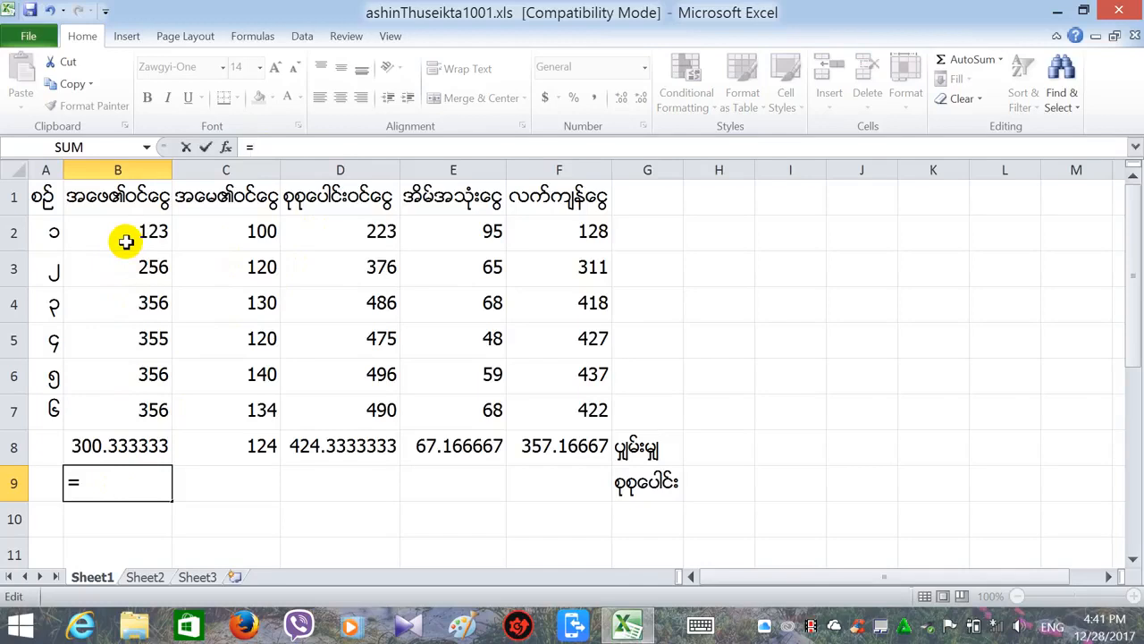
type("ဘ")
type("b")
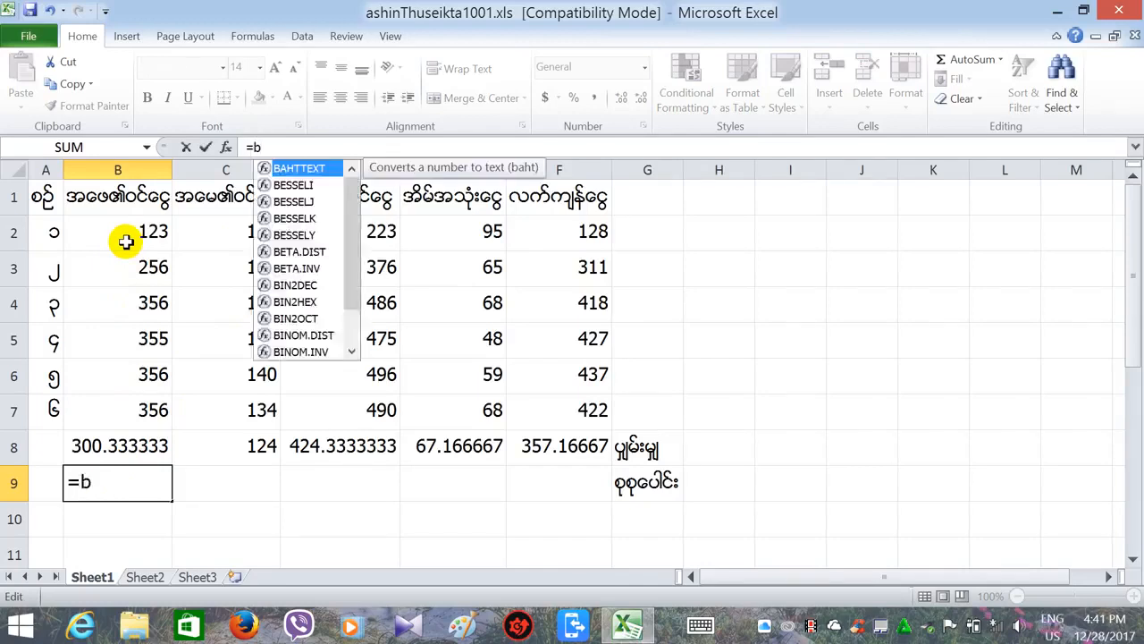
type("2:")
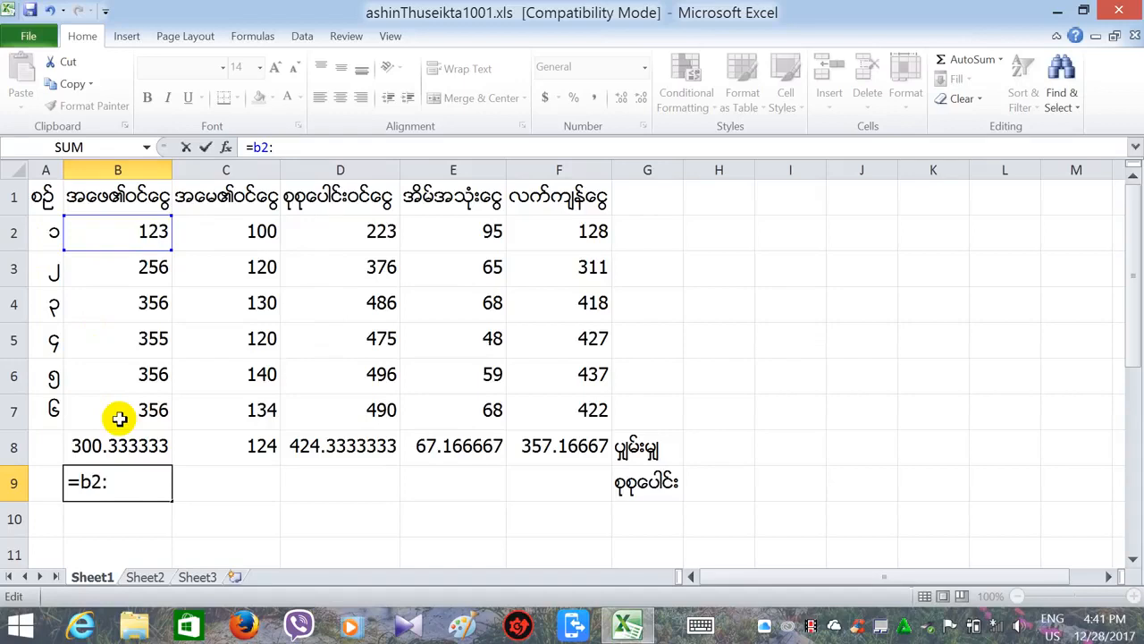
type("b7")
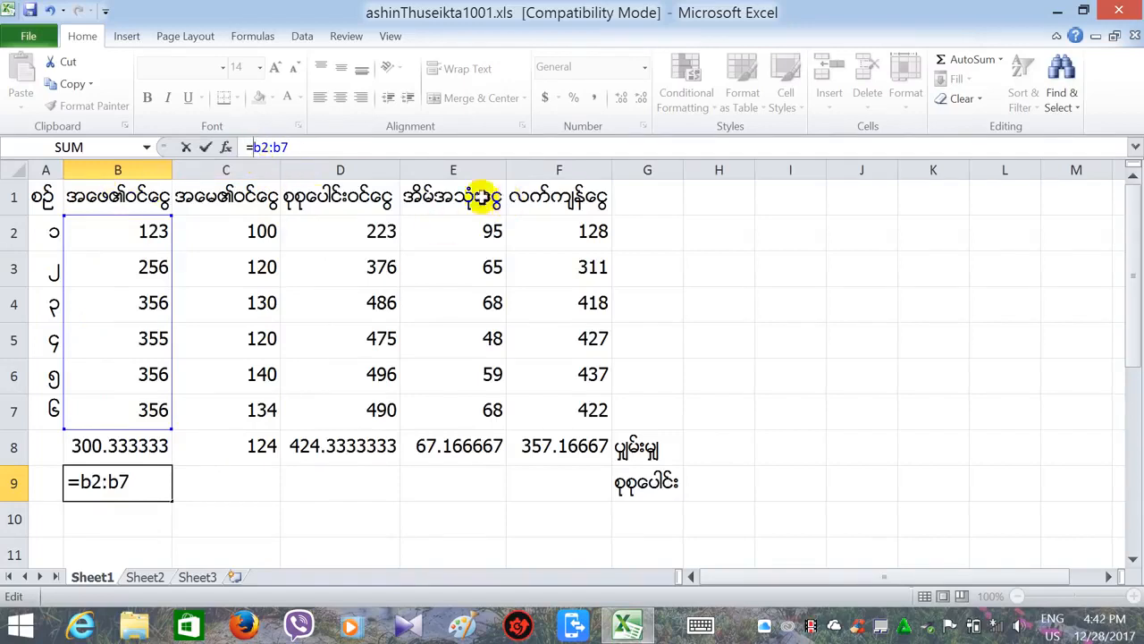
left_click_drag(327, 151, 228, 148)
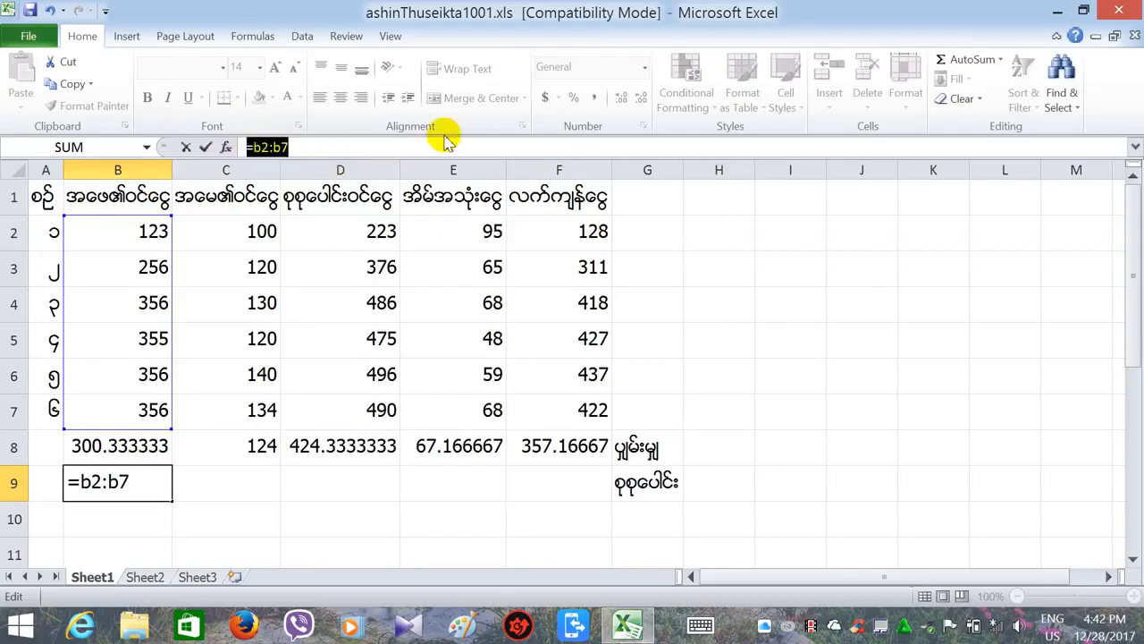
key("BackSpace")
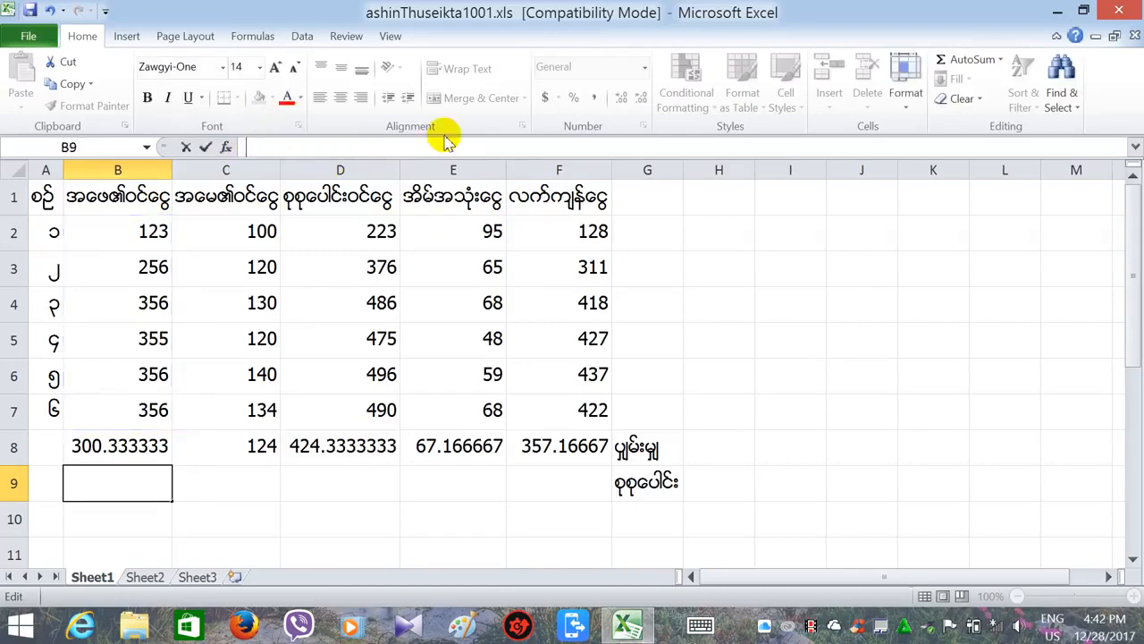
type("+")
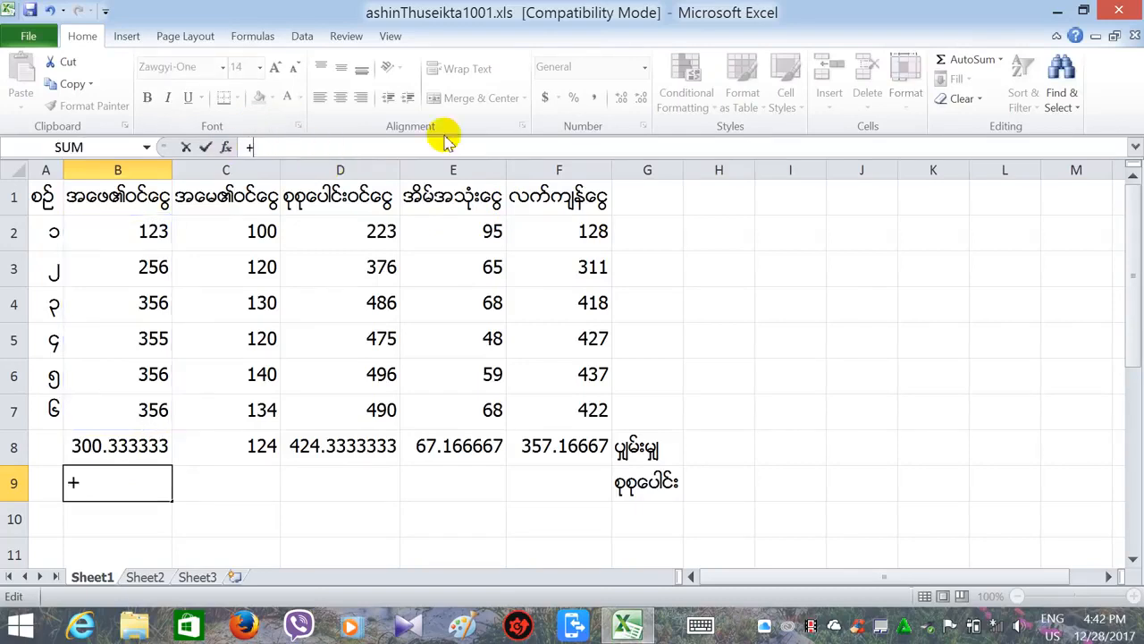
key("BackSpace")
Calculate the total of the father's income values in cell B9 with the formula =SUM(B2:B7).
type("=su")
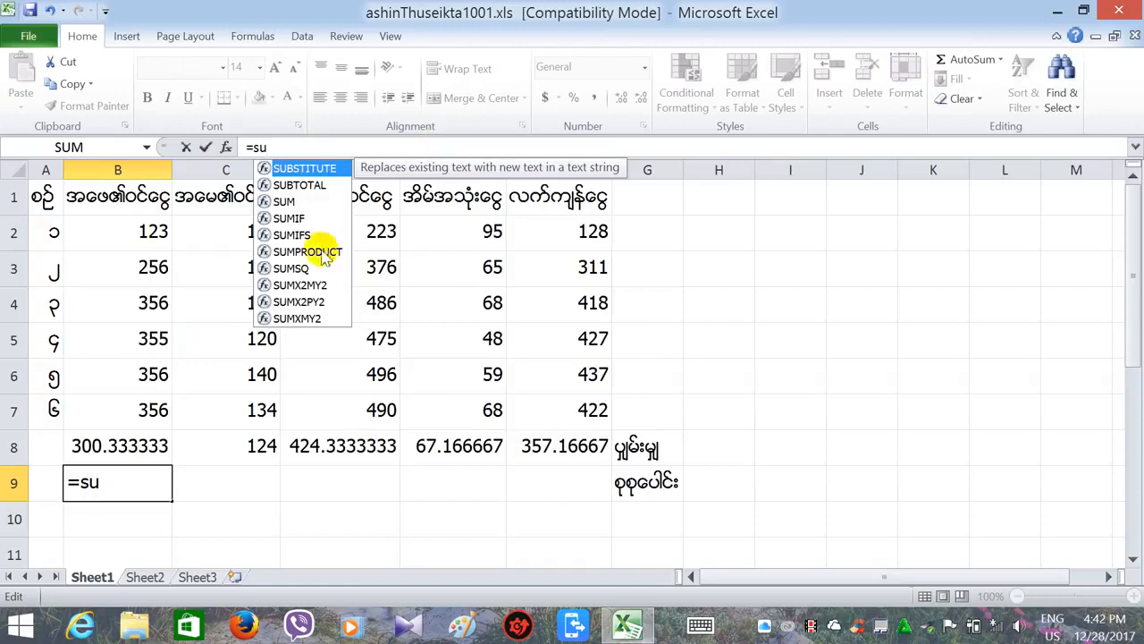
double_click(284, 203)
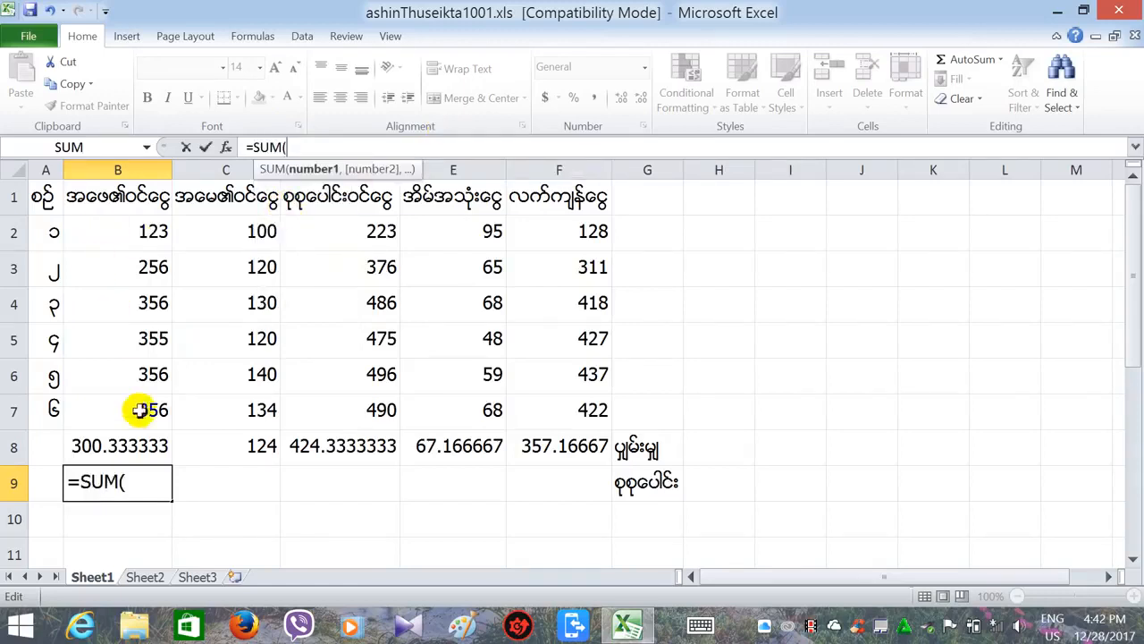
left_click(149, 234)
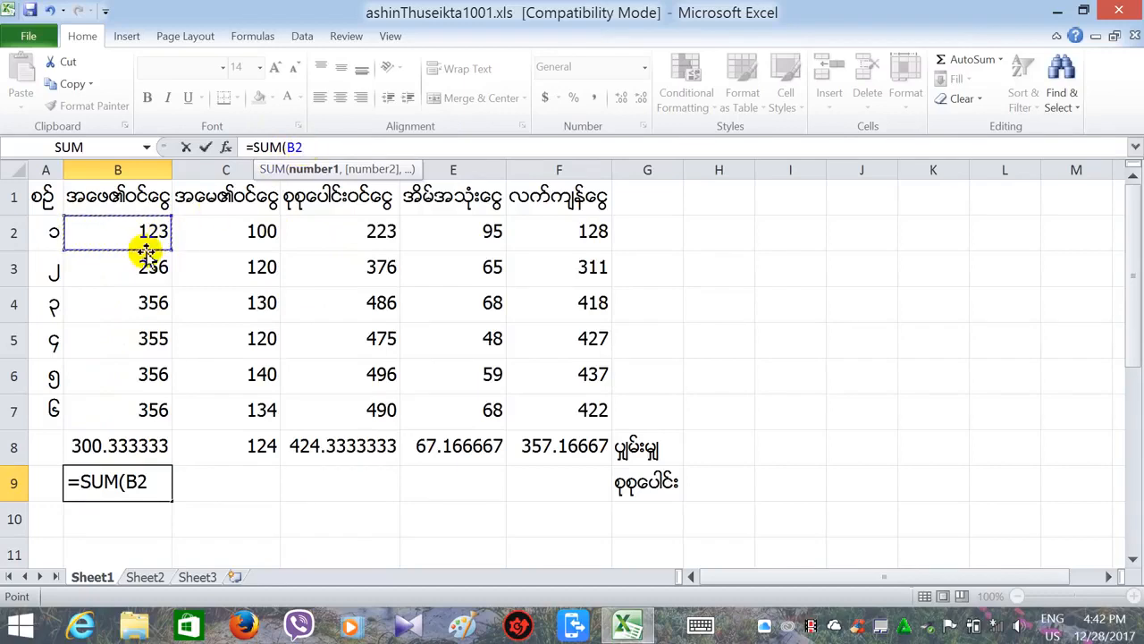
key("F8")
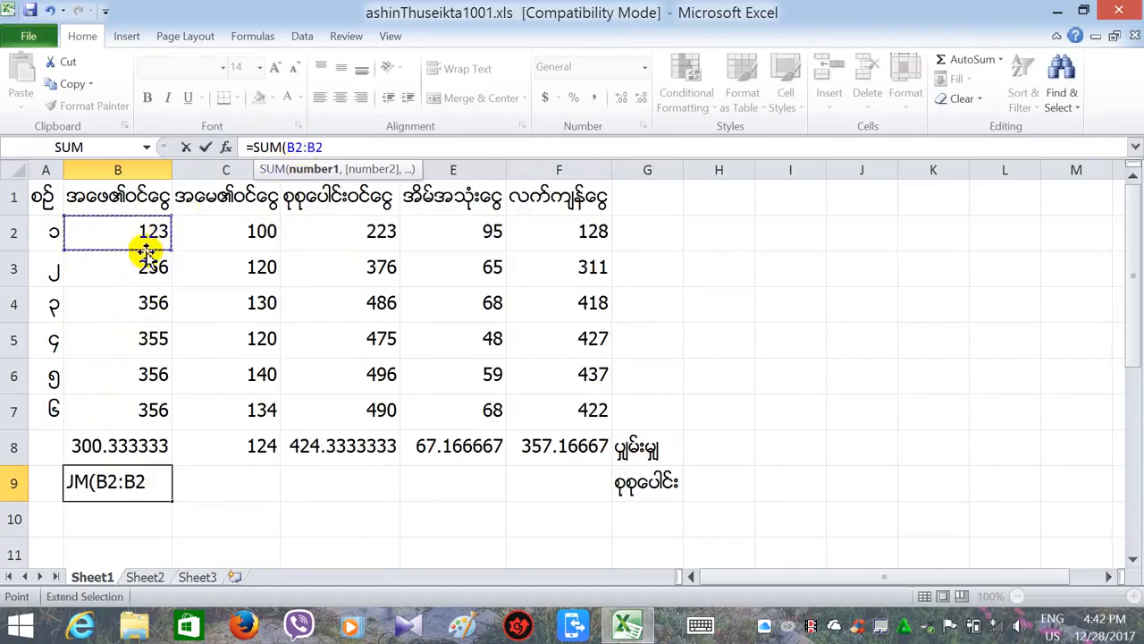
key("BackSpace")
key("BackSpace")
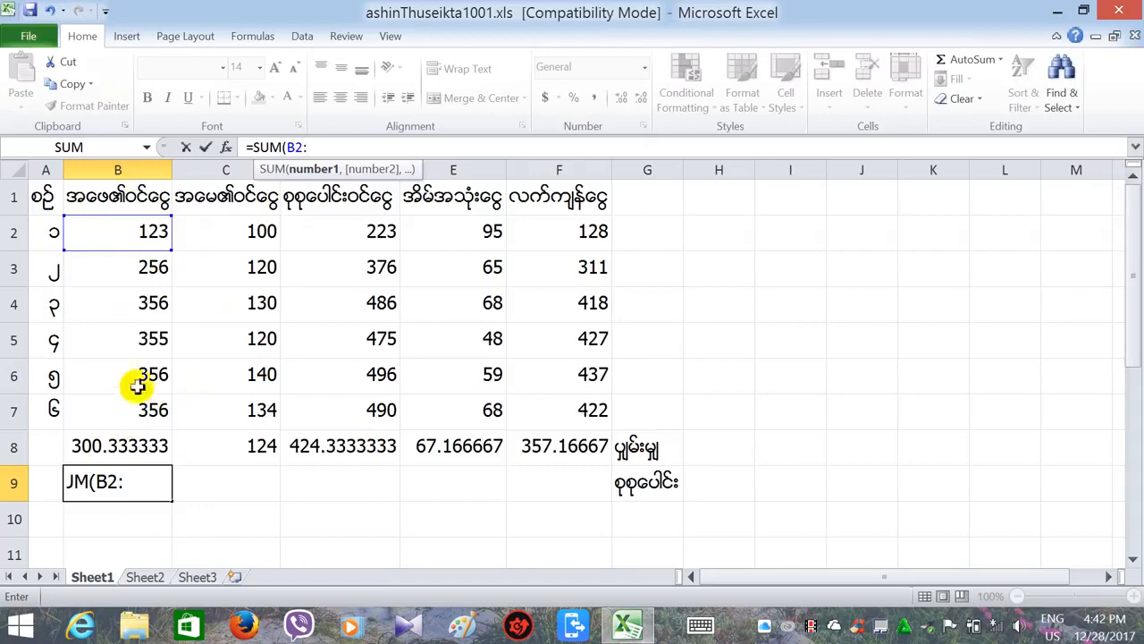
left_click(129, 421)
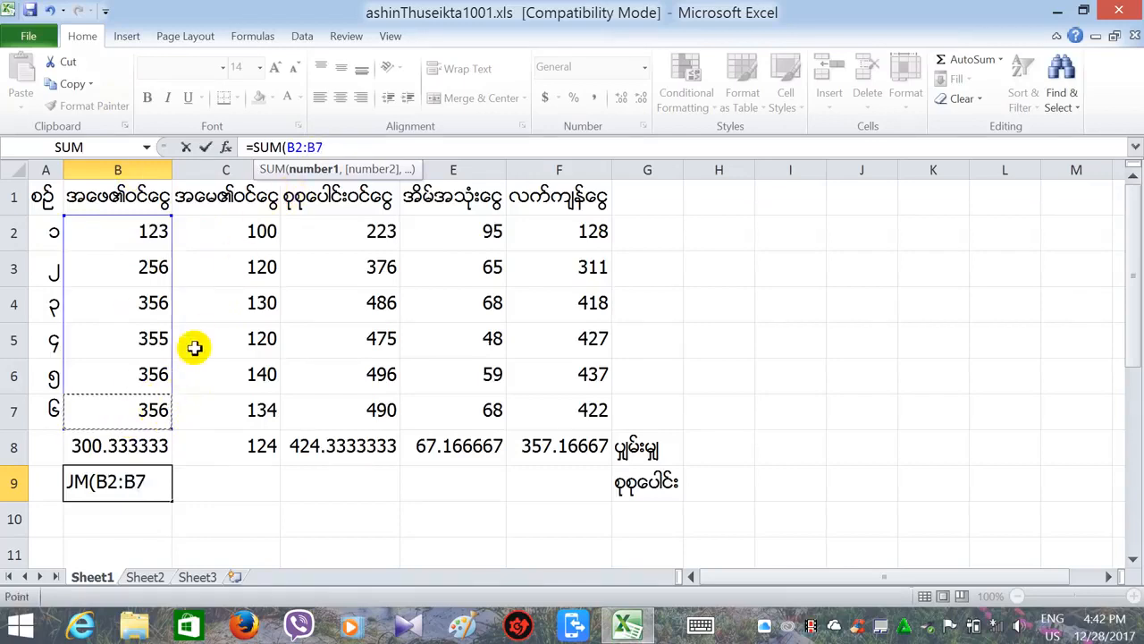
type(")")
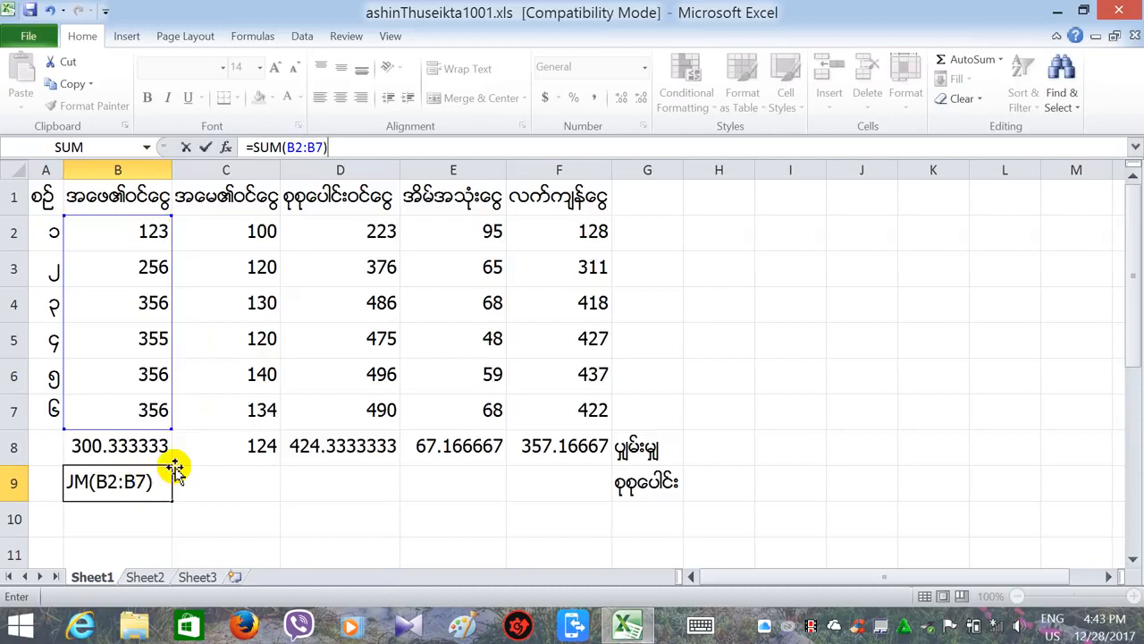
key("Return")
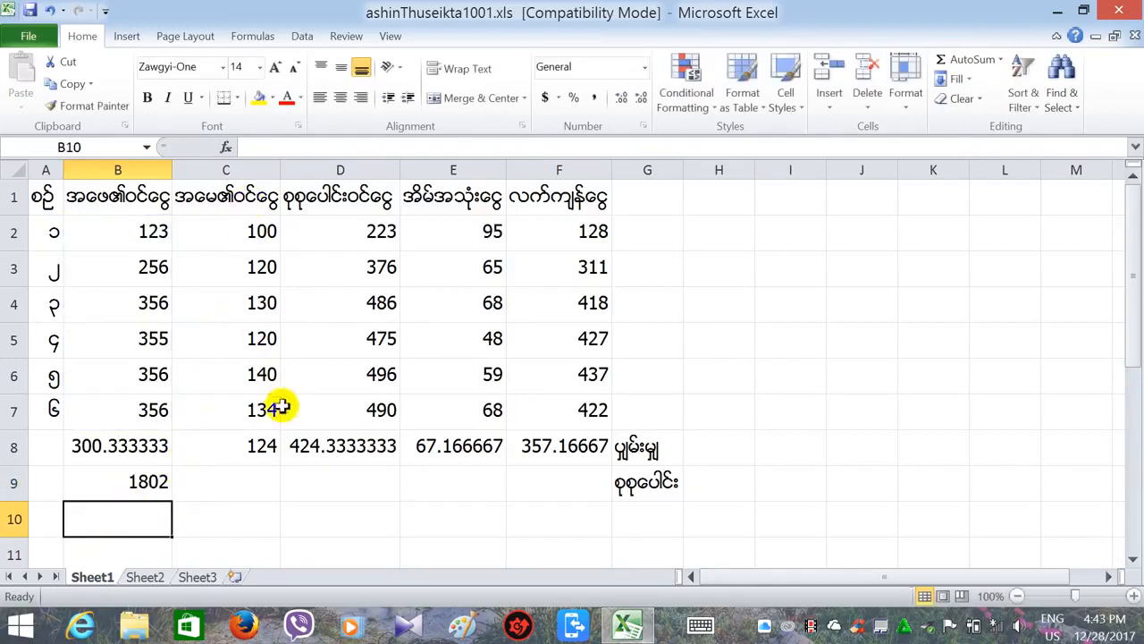
Fill the sum formula from B9 across to cell F9.
left_click(134, 481)
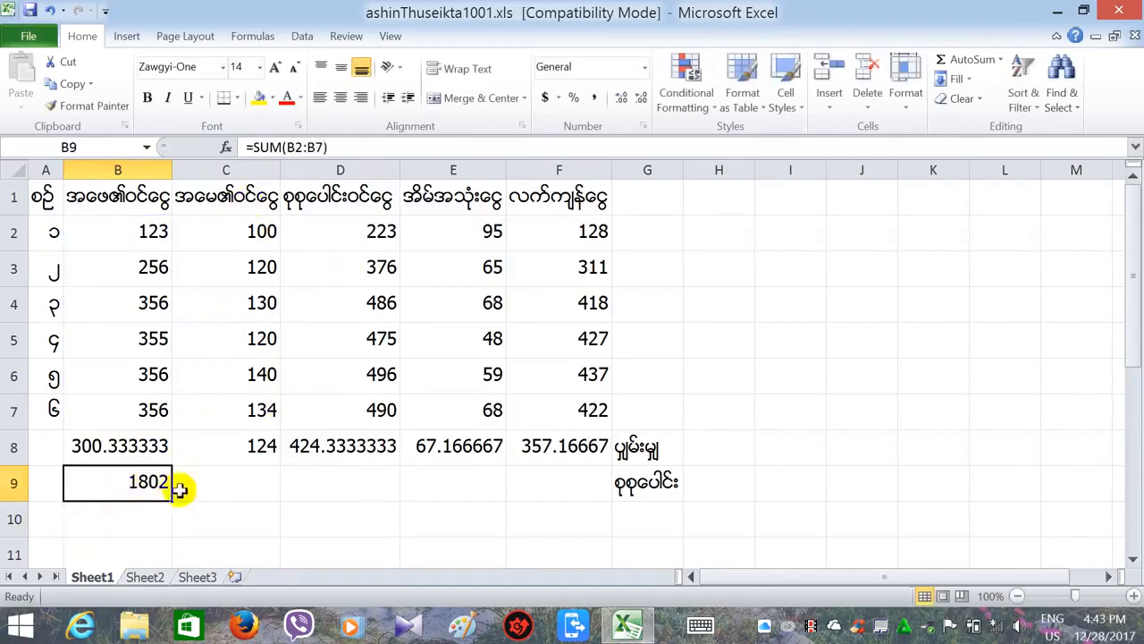
left_click_drag(170, 500, 587, 473)
left_click(544, 539)
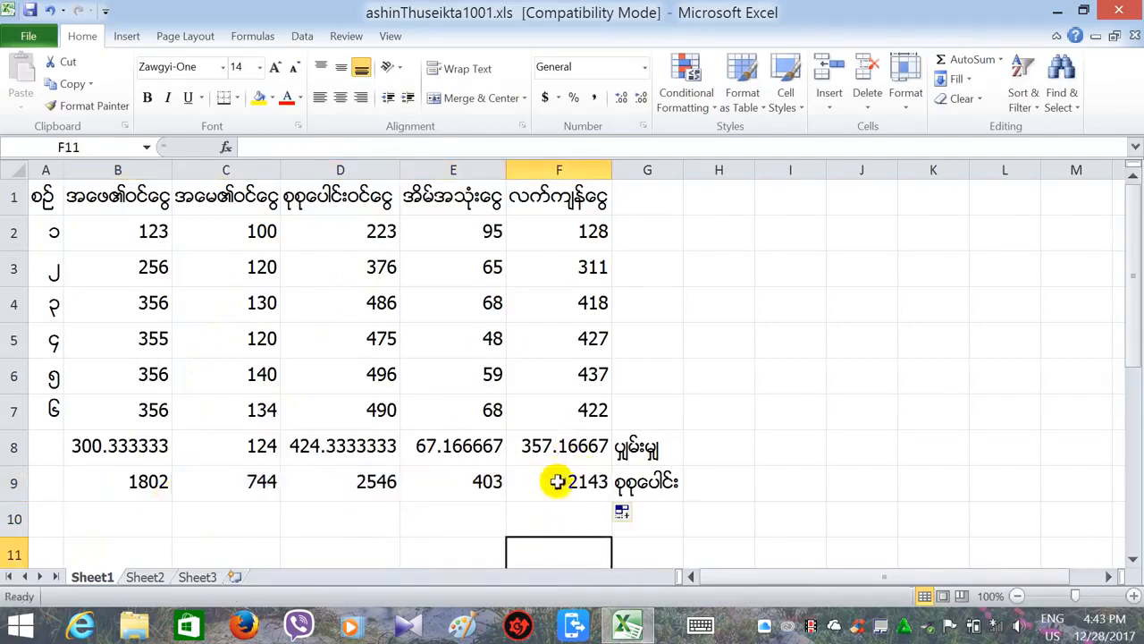
left_click(539, 518)
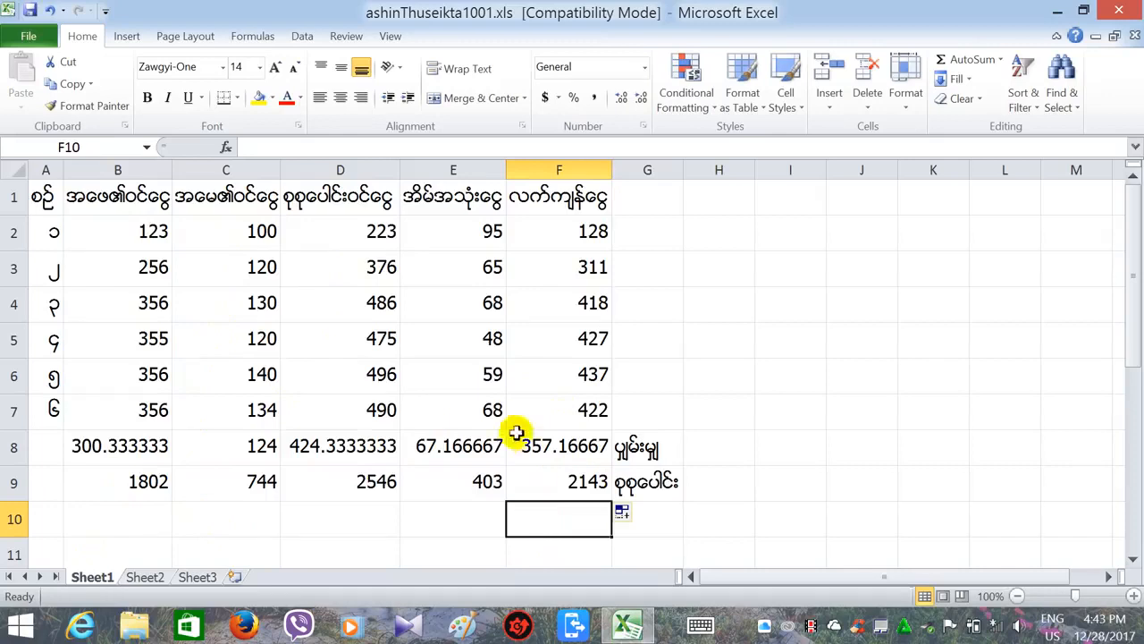
left_click(561, 234)
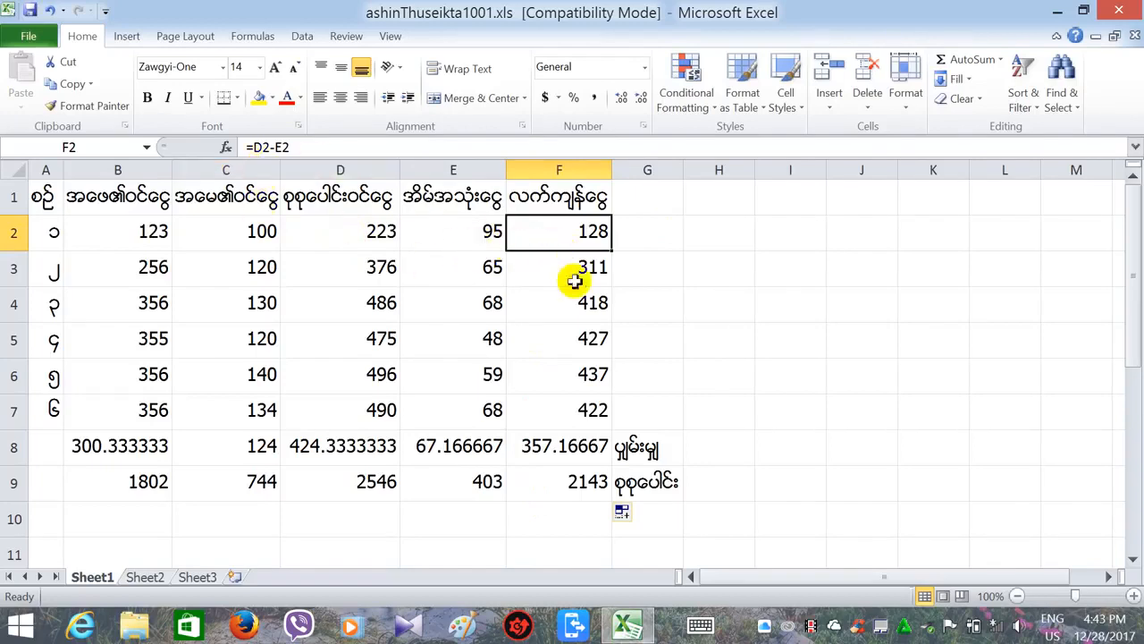
left_click(572, 311)
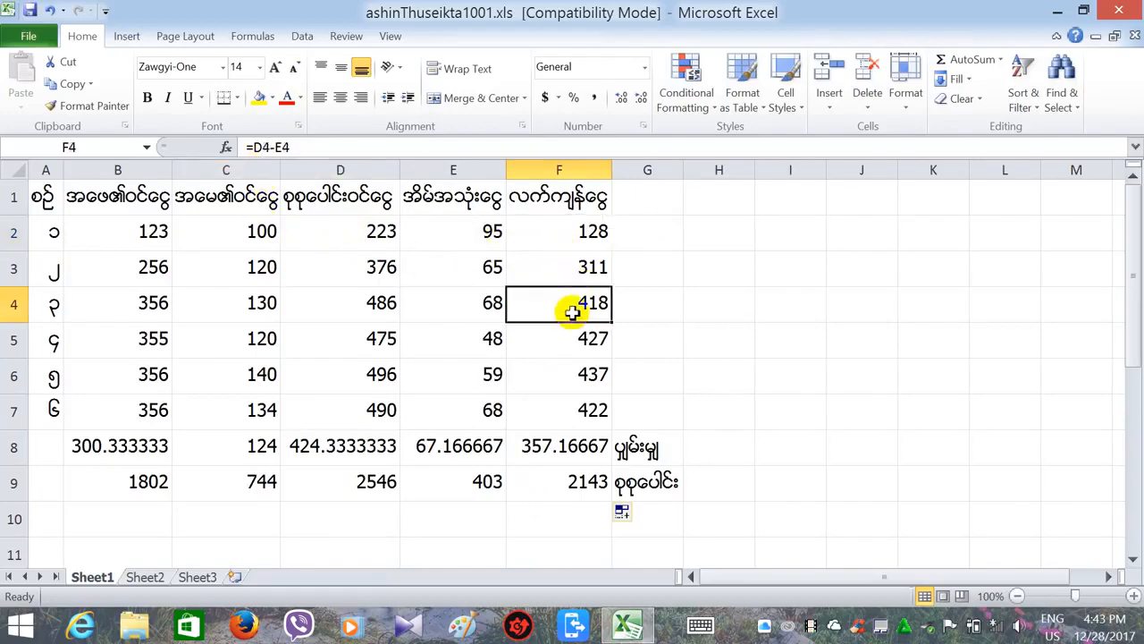
left_click(522, 347)
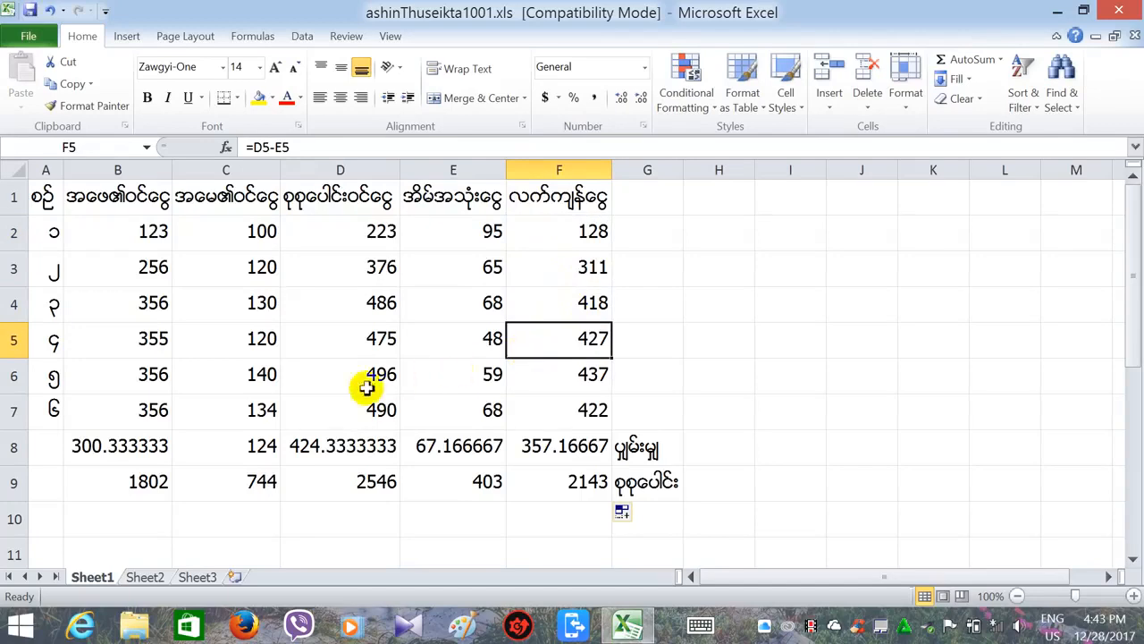
Insert a blank row above the column headings in row 1.
left_click(21, 192)
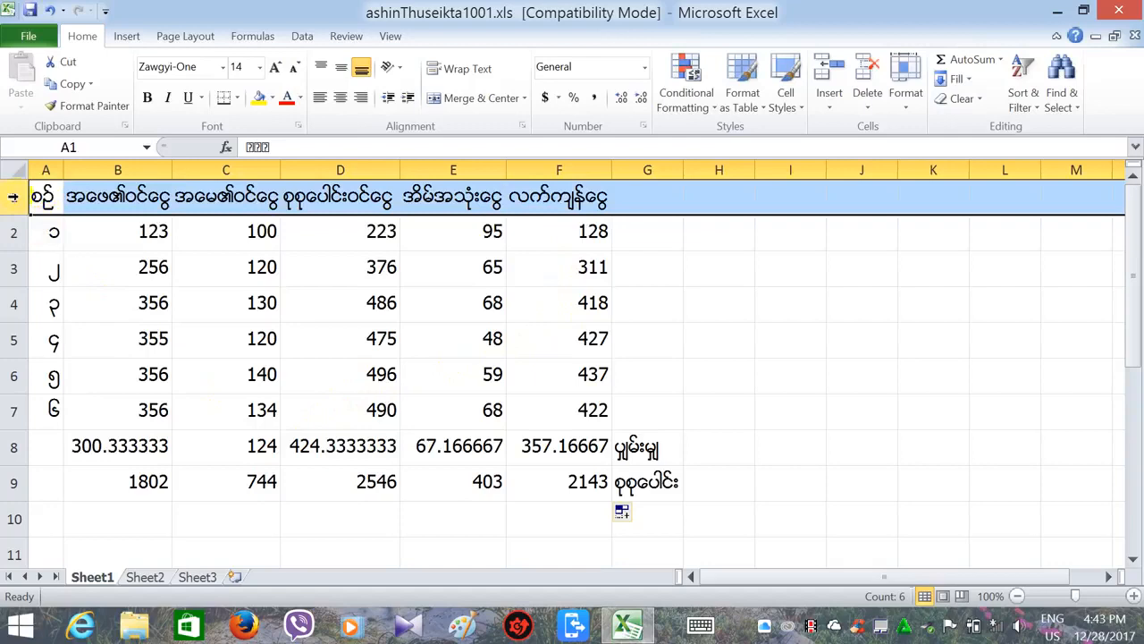
right_click(13, 197)
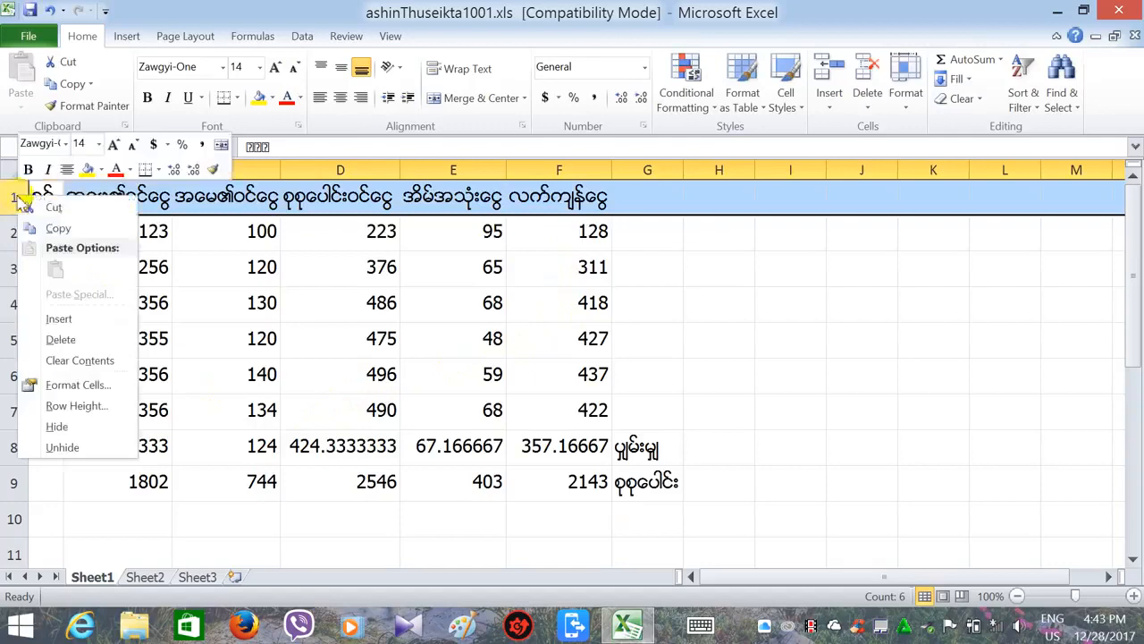
left_click(57, 320)
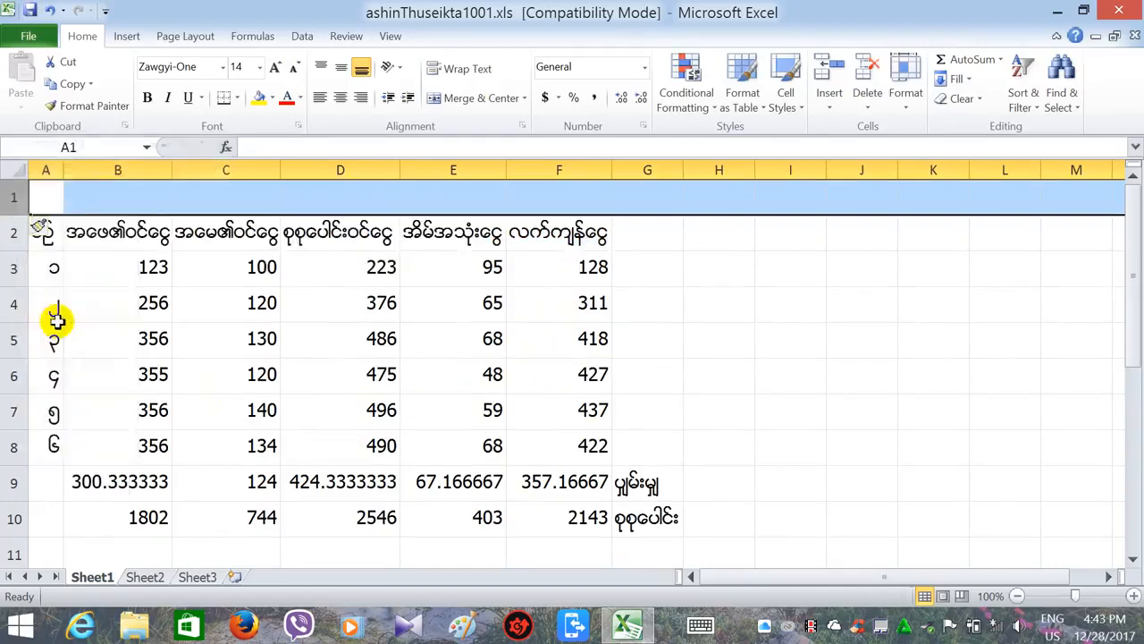
left_click(133, 284)
Merge and center cells B1 to F1 in the empty row above the headings.
left_click(114, 206)
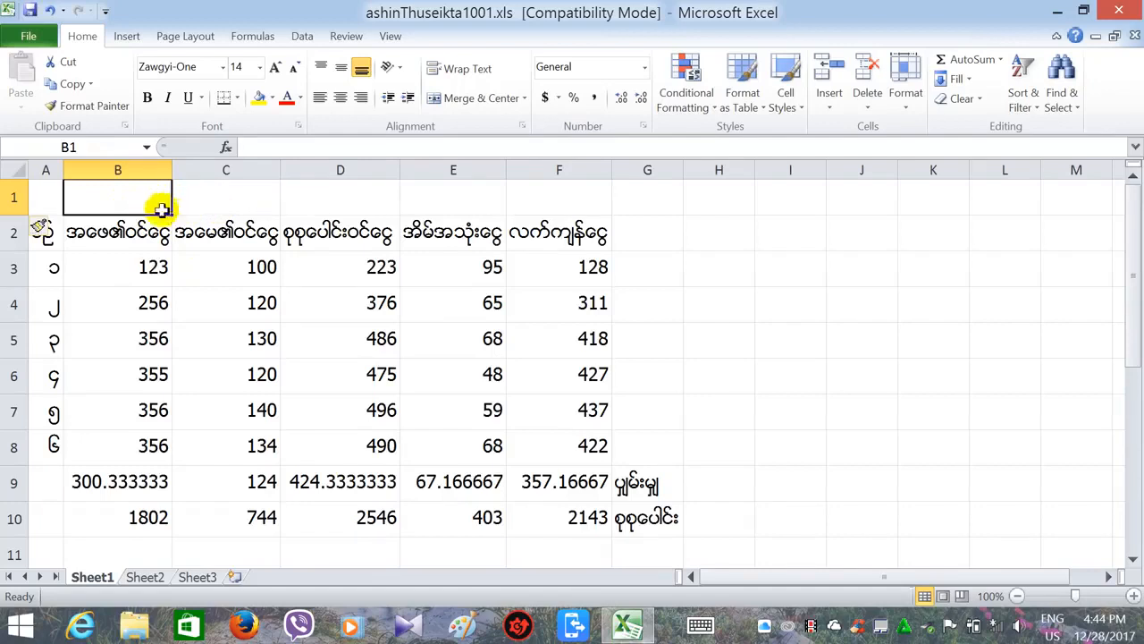
left_click(228, 200)
left_click(143, 200)
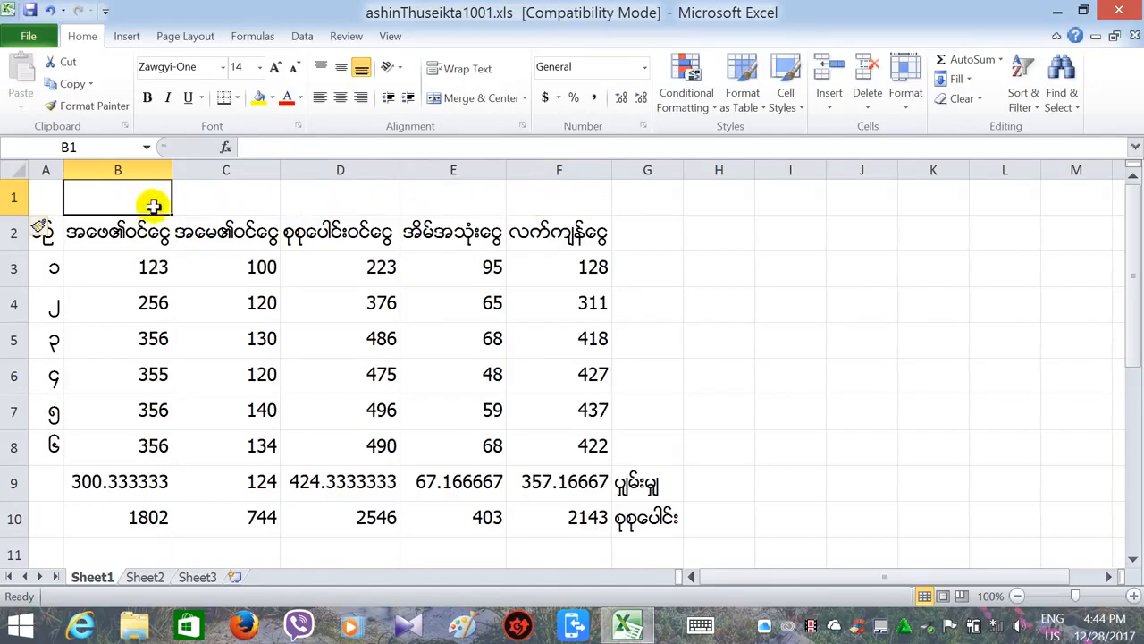
left_click_drag(174, 215, 581, 222)
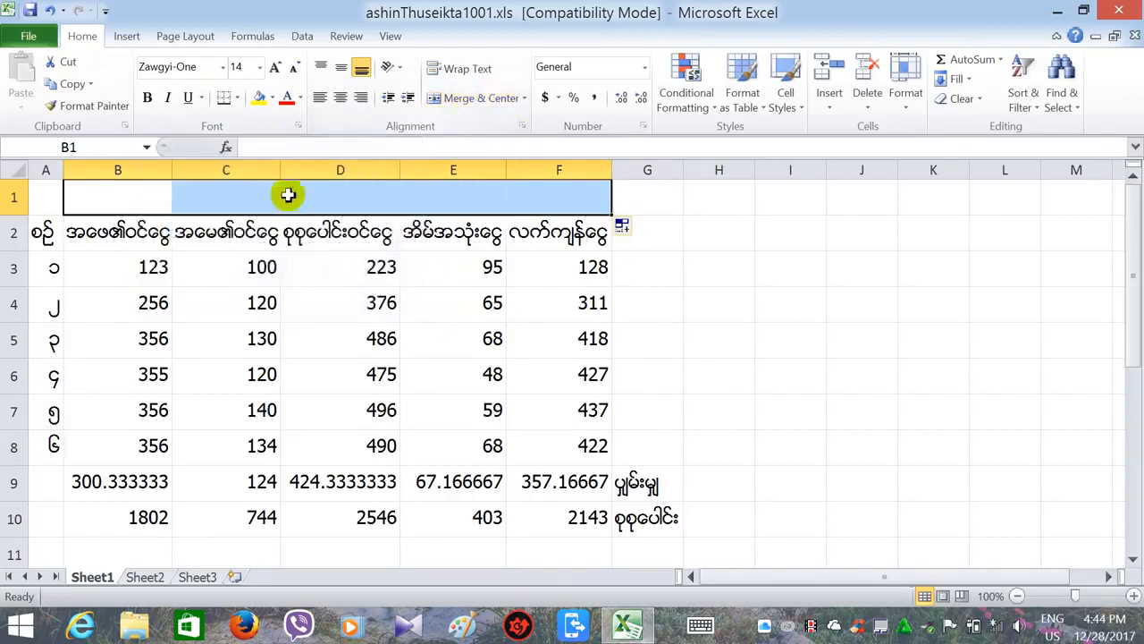
left_click(469, 98)
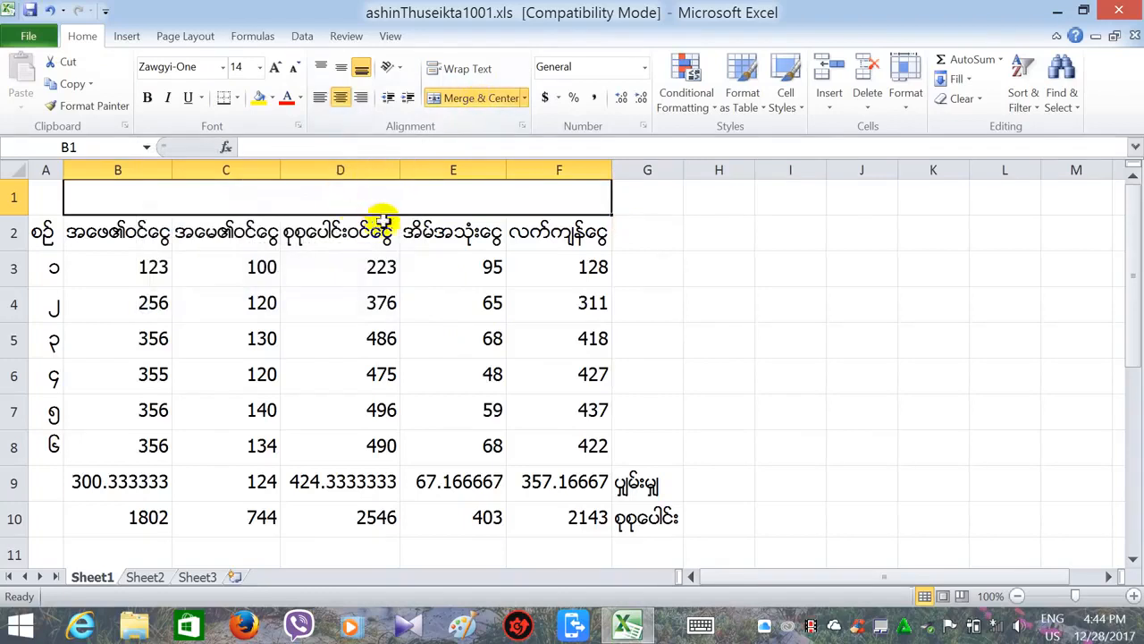
Enter the table title "အိမ်၏ငွေရှင်းတမ်း" in the merged cell B1.
left_click(285, 149)
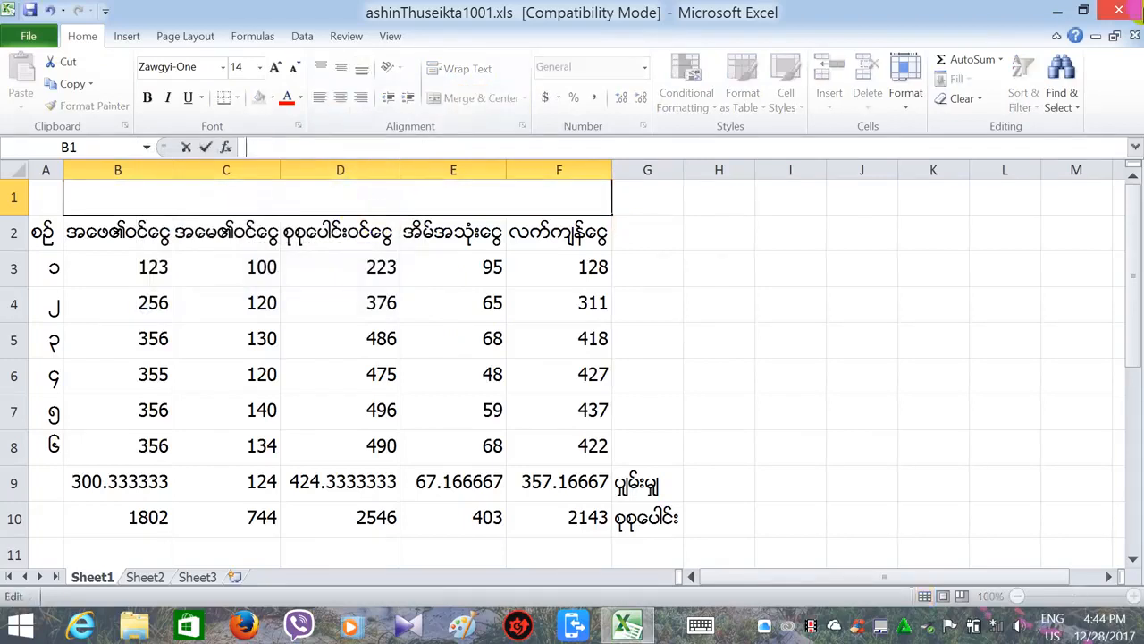
key("ctrl+shift")
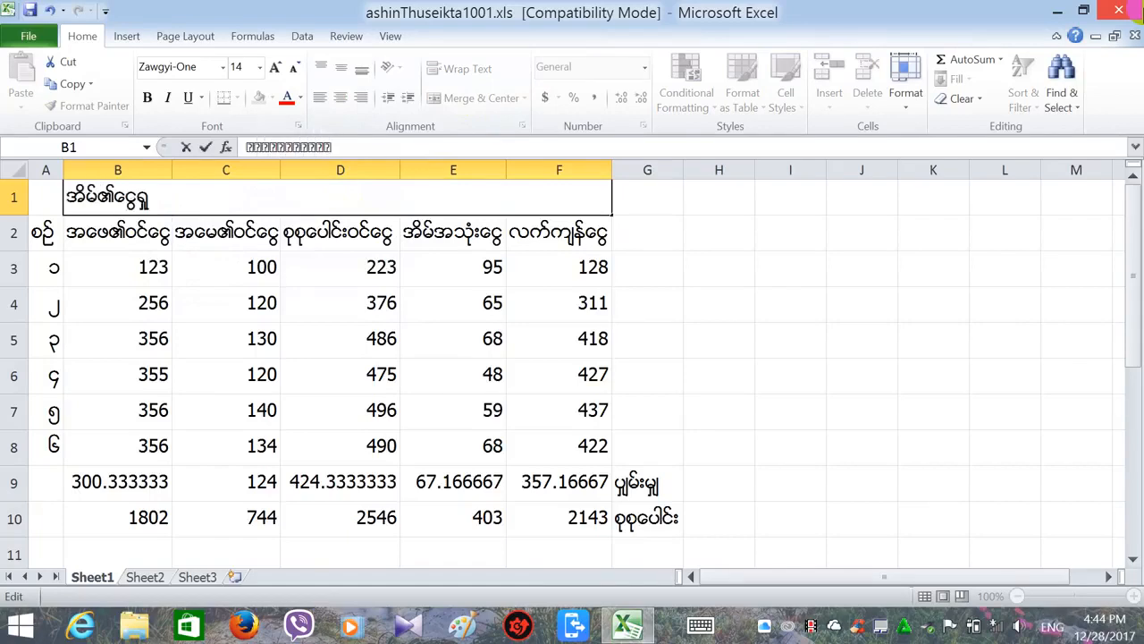
type("ငြ")
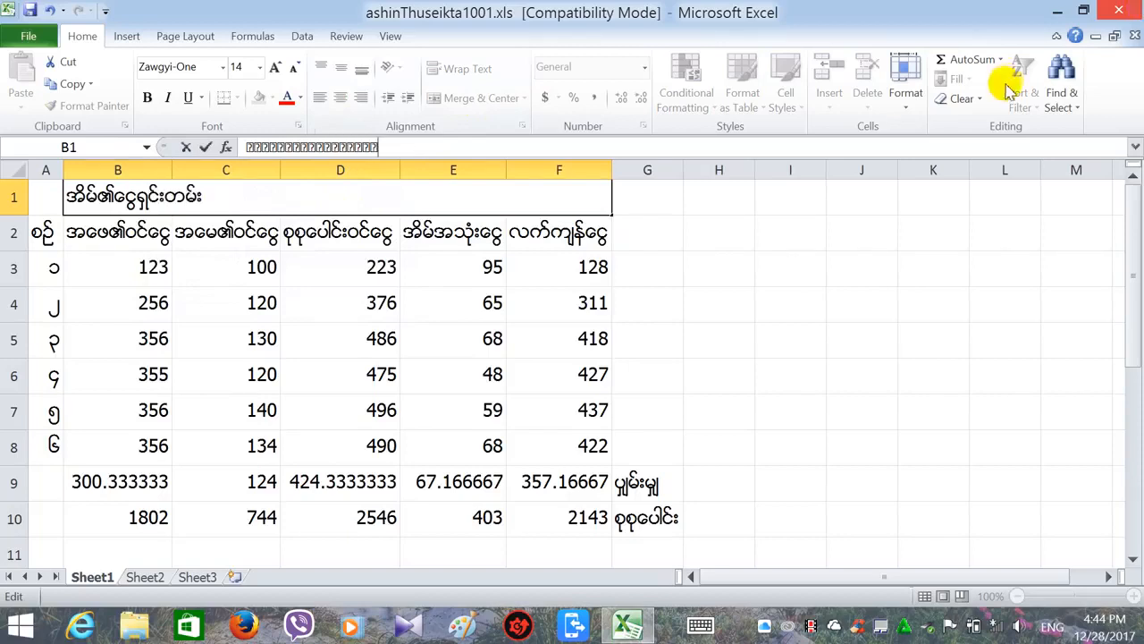
left_click(472, 267)
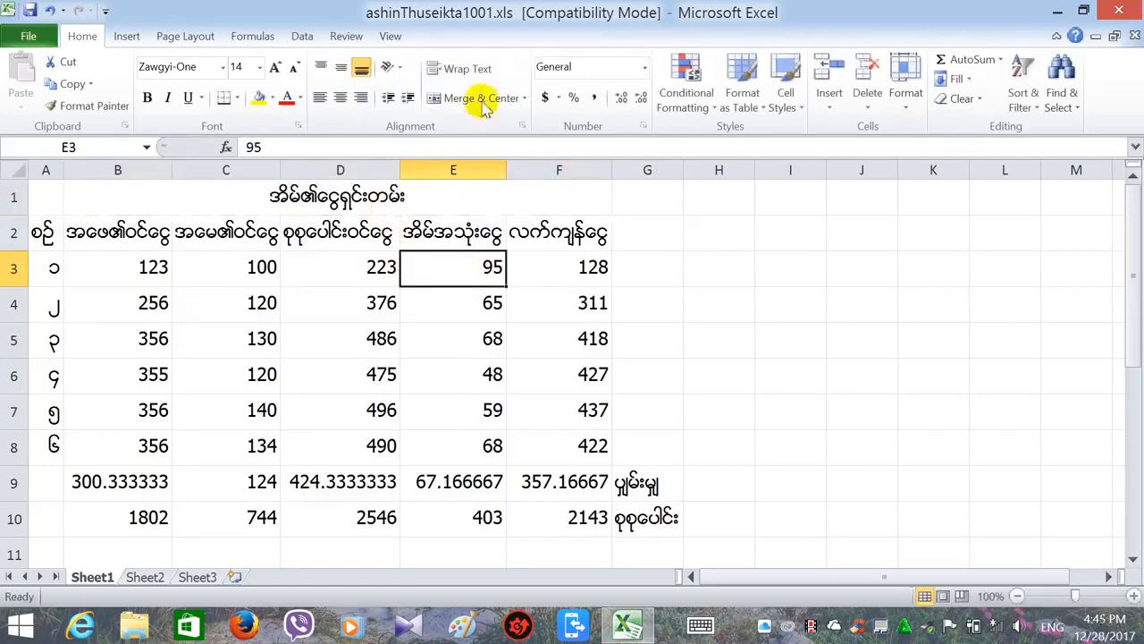
Try moving the title in the merged cell by increasing its indent repeatedly, and restore its center alignment.
left_click(399, 198)
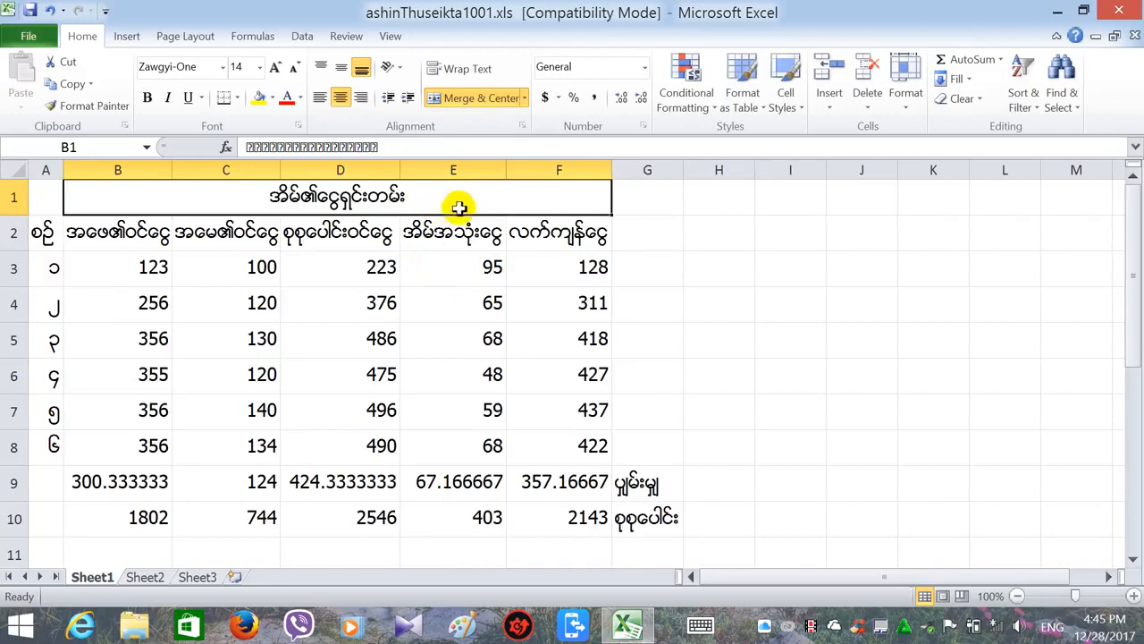
left_click(408, 100)
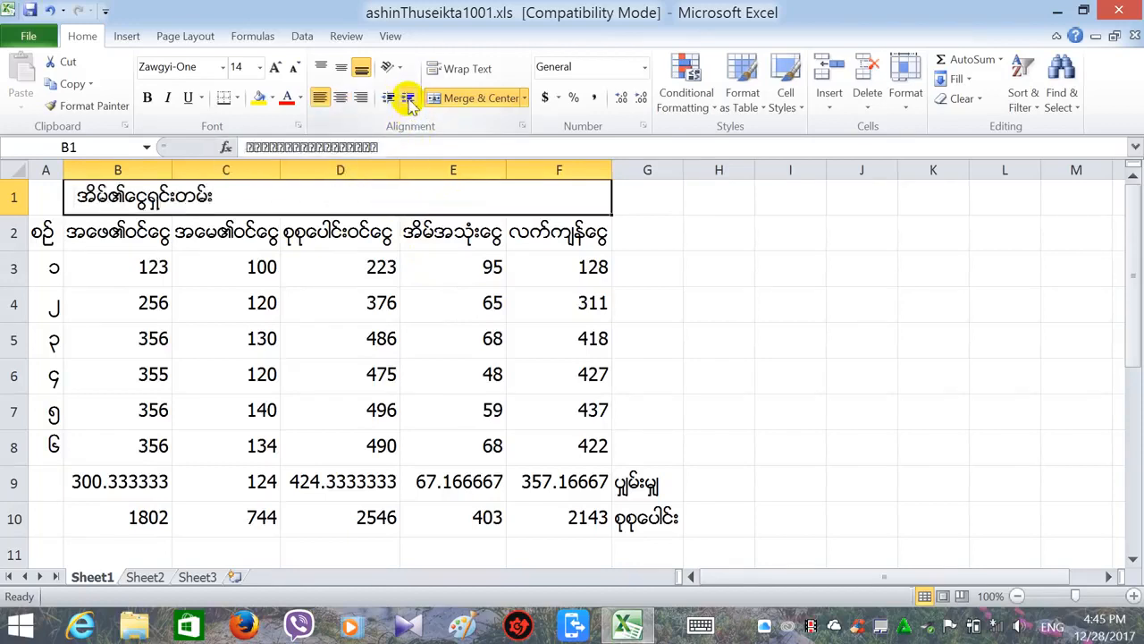
left_click(408, 100)
double_click(409, 100)
left_click(408, 100)
left_click(409, 100)
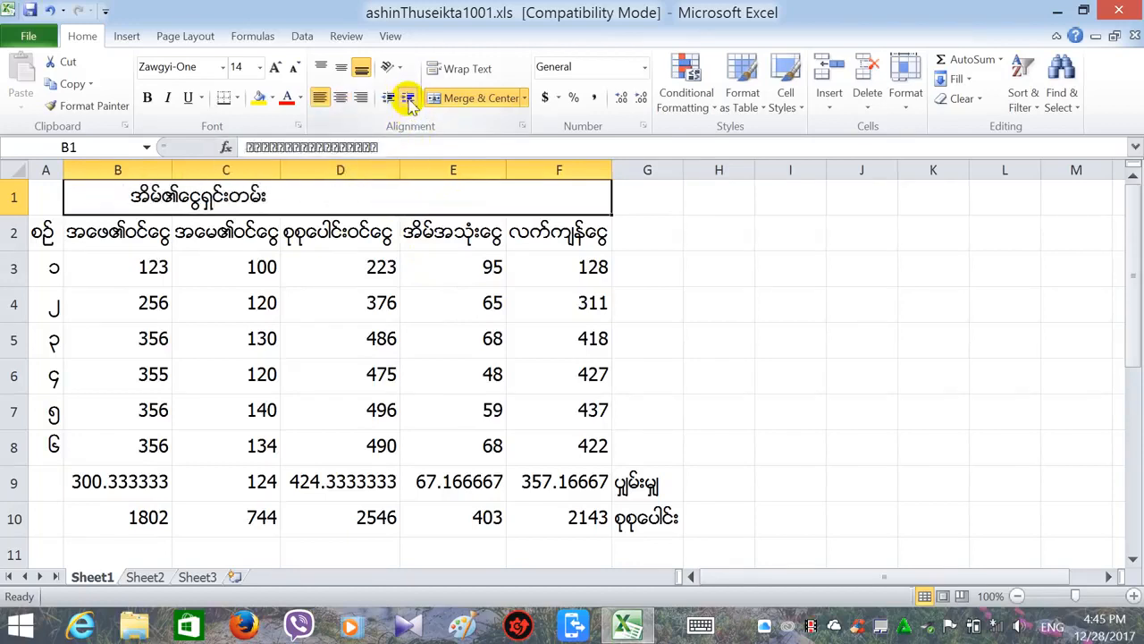
left_click(408, 101)
double_click(408, 100)
double_click(409, 100)
double_click(409, 100)
left_click(408, 100)
left_click(409, 100)
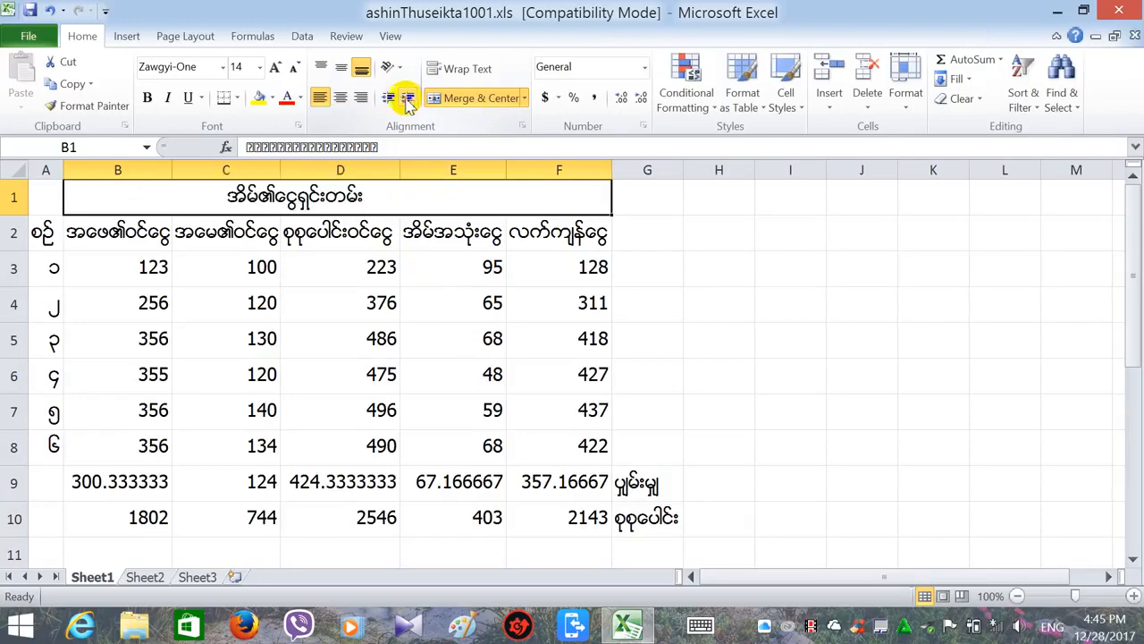
left_click(338, 97)
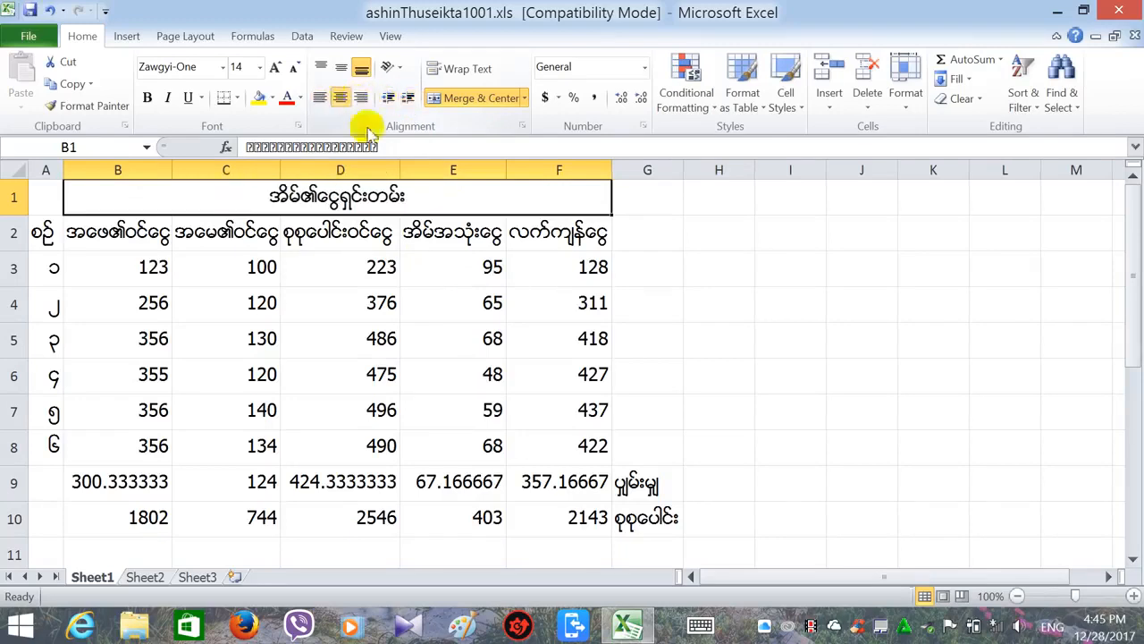
left_click(454, 268)
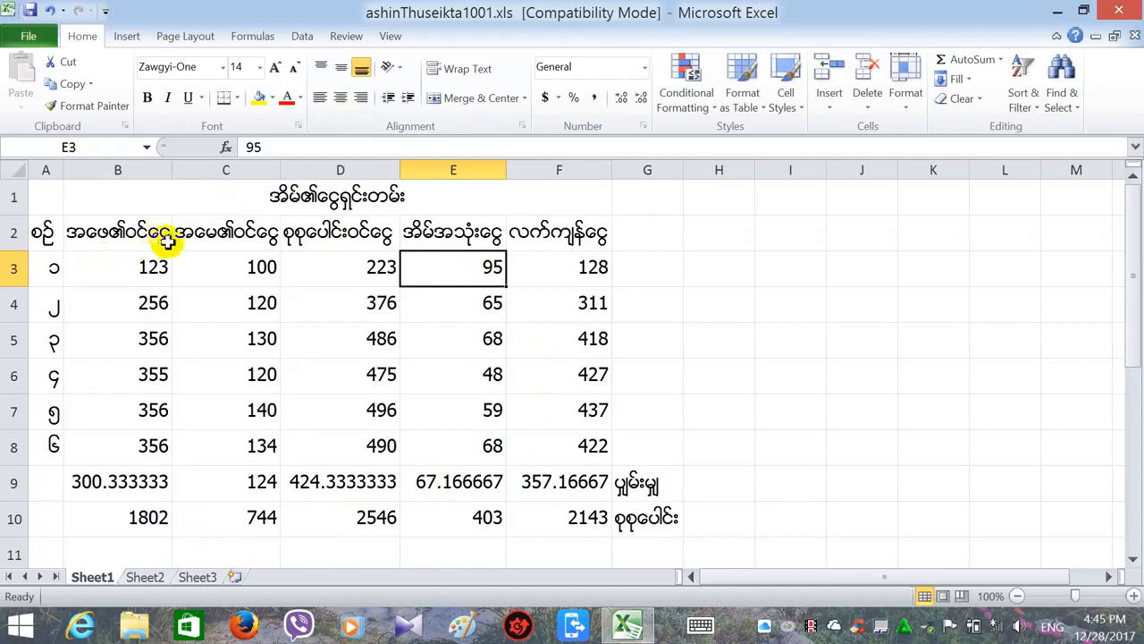
Set the font size of the title in merged cell B1 to 18.
left_click(344, 198)
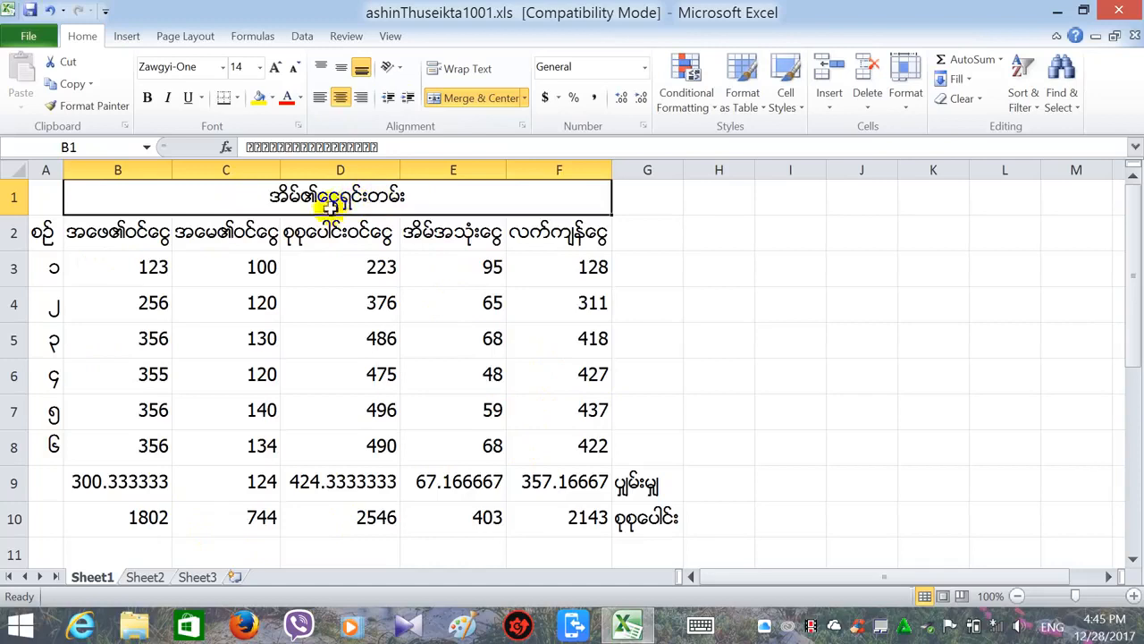
left_click(275, 70)
left_click(276, 70)
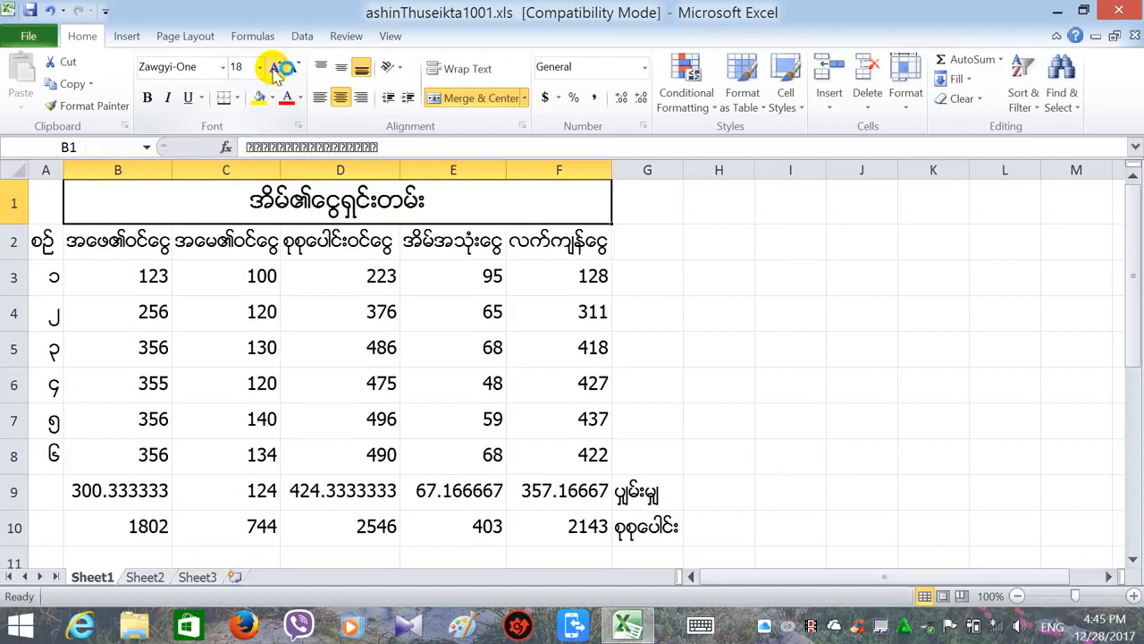
left_click(276, 69)
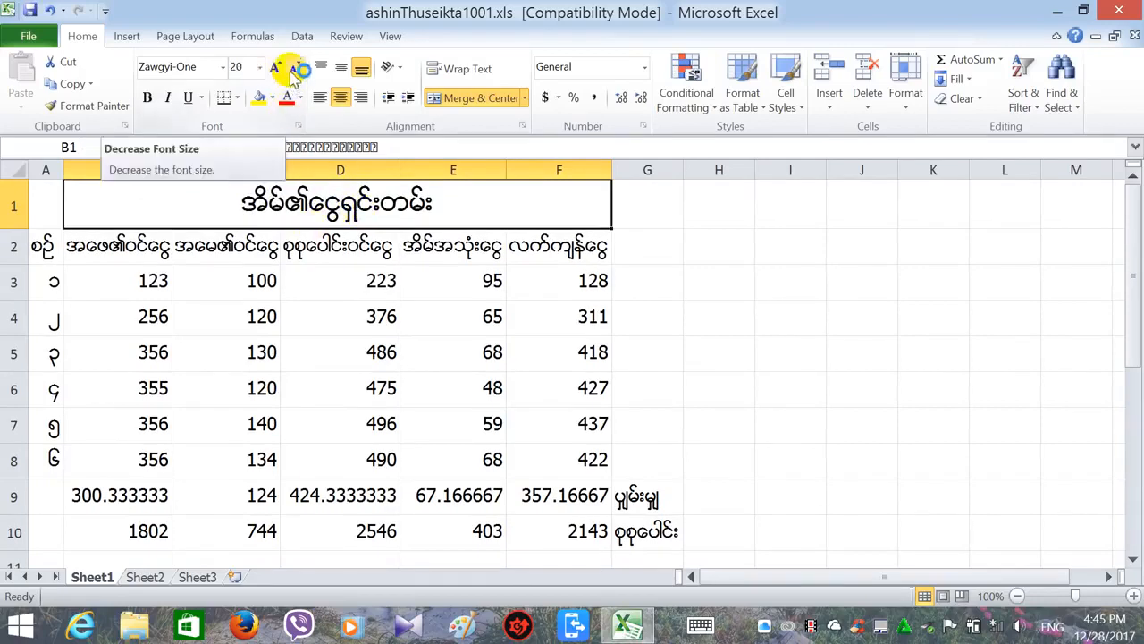
left_click(293, 71)
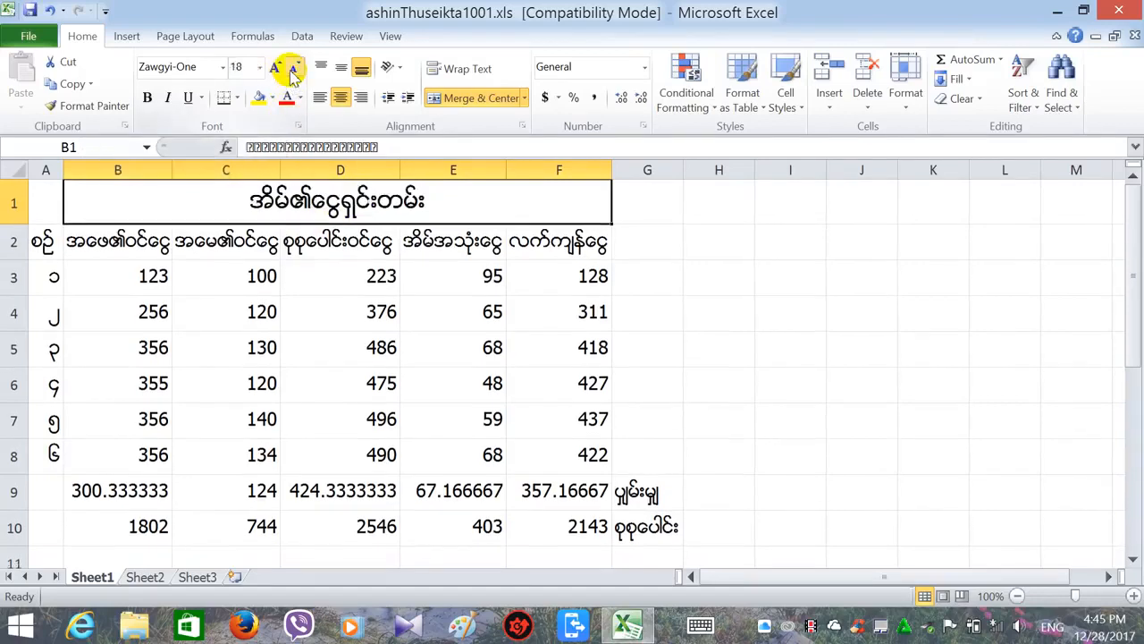
Reduce the title in merged cell B1 to font size 16 and fill the cell with the dark teal theme color.
left_click(293, 71)
left_click(301, 276)
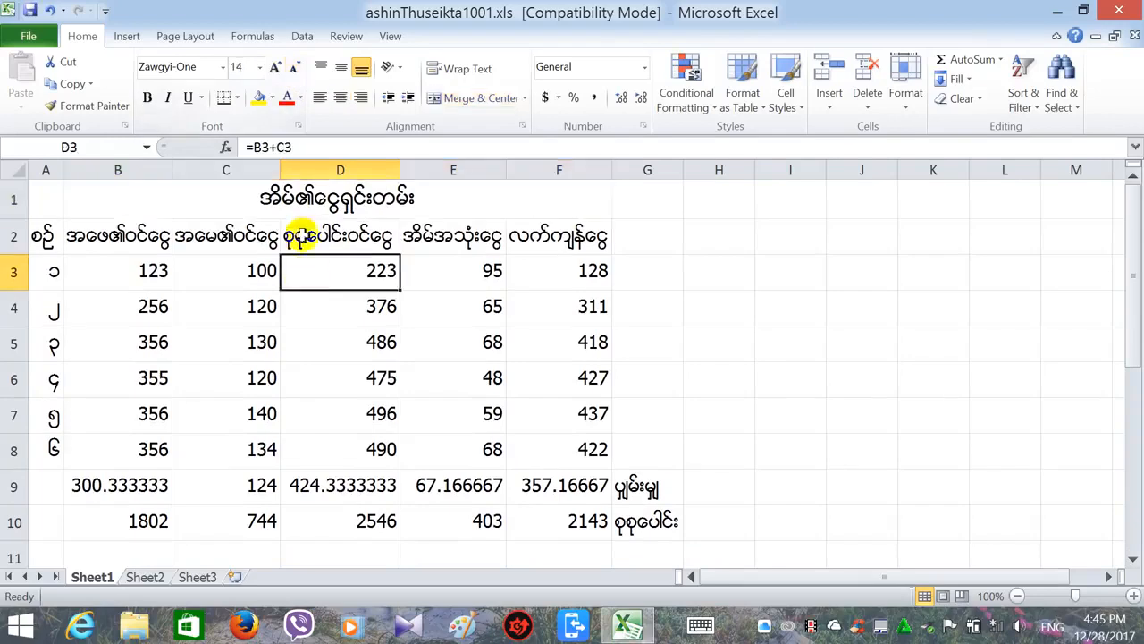
left_click(125, 196)
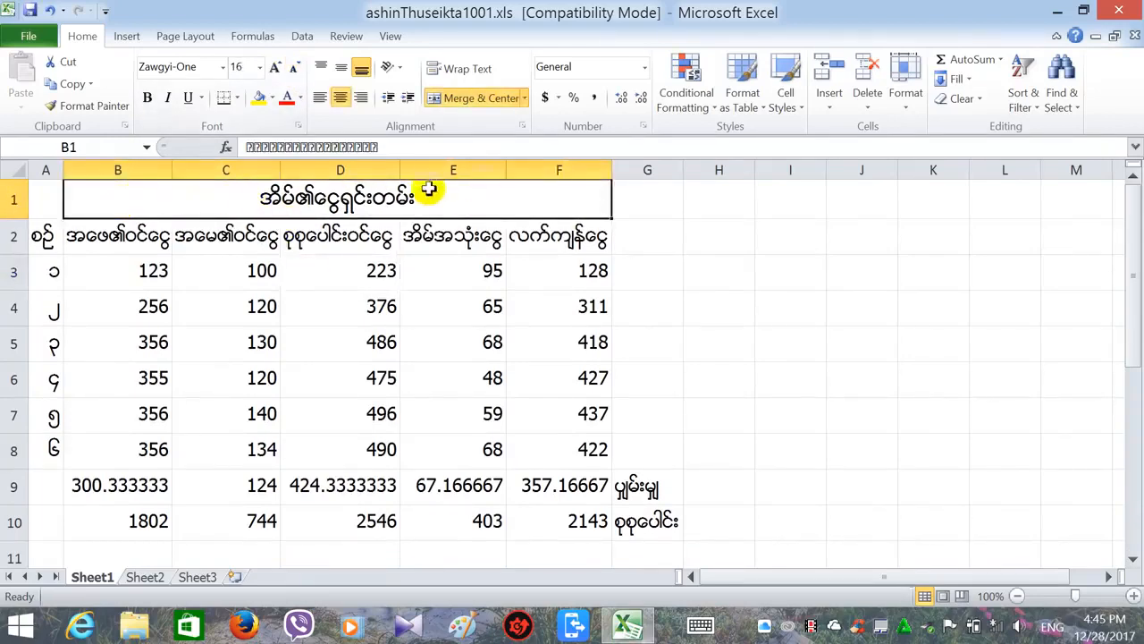
left_click(271, 98)
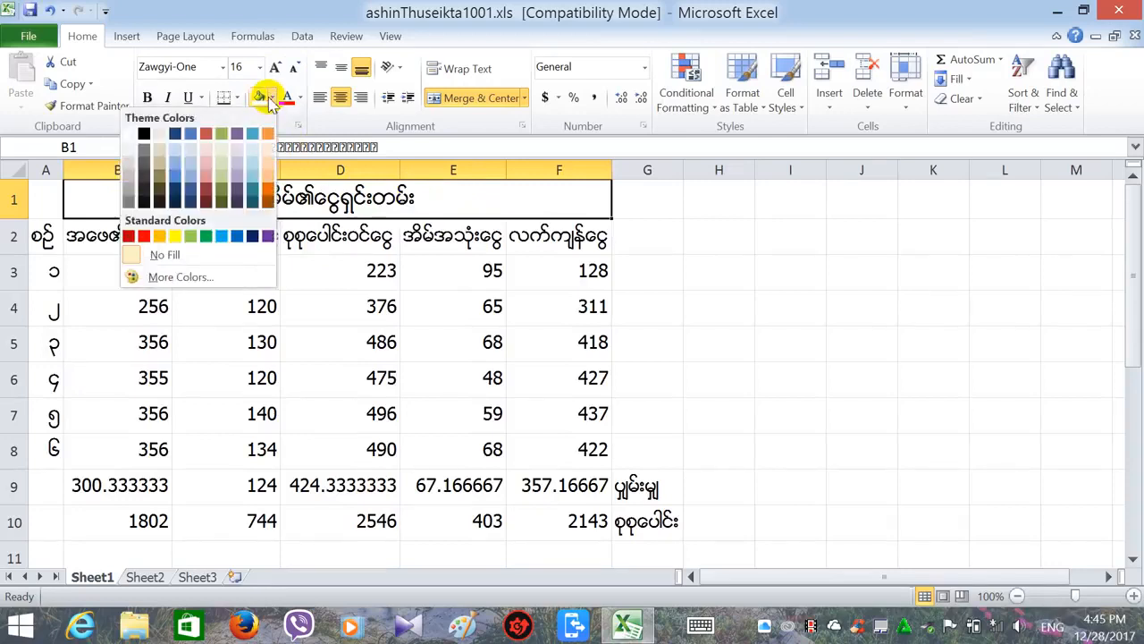
left_click(271, 98)
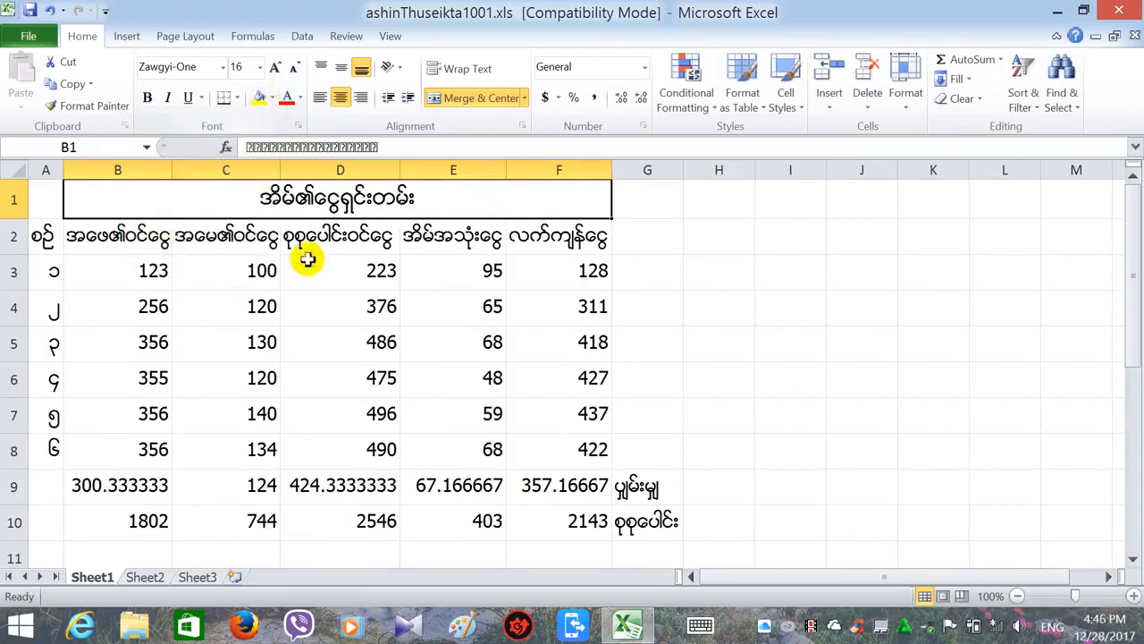
left_click(271, 98)
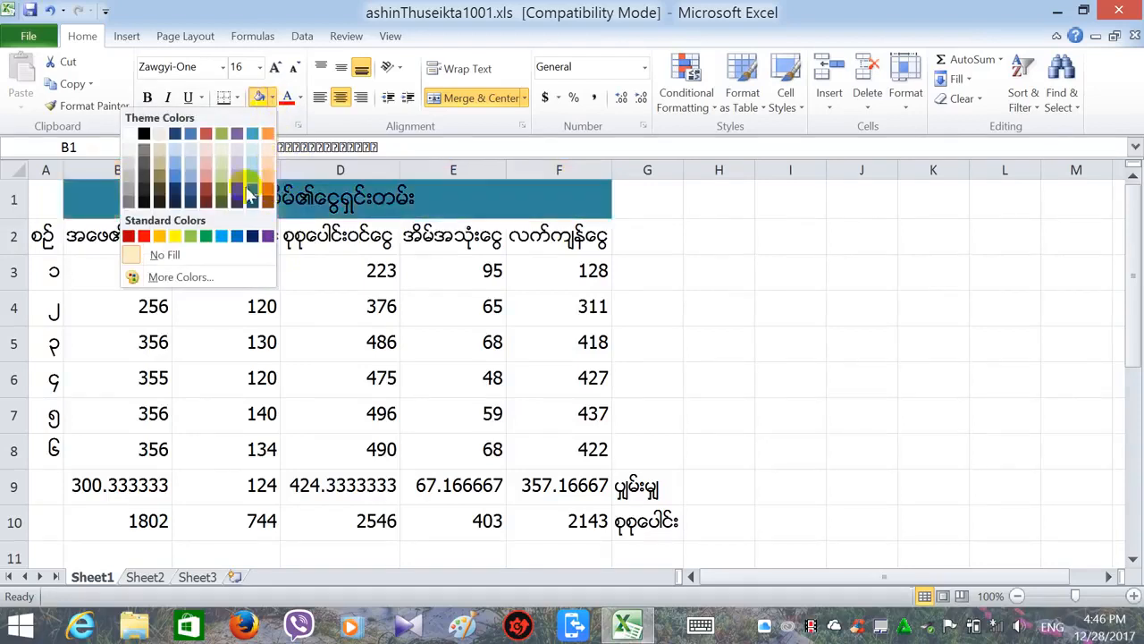
left_click(251, 191)
left_click(299, 248)
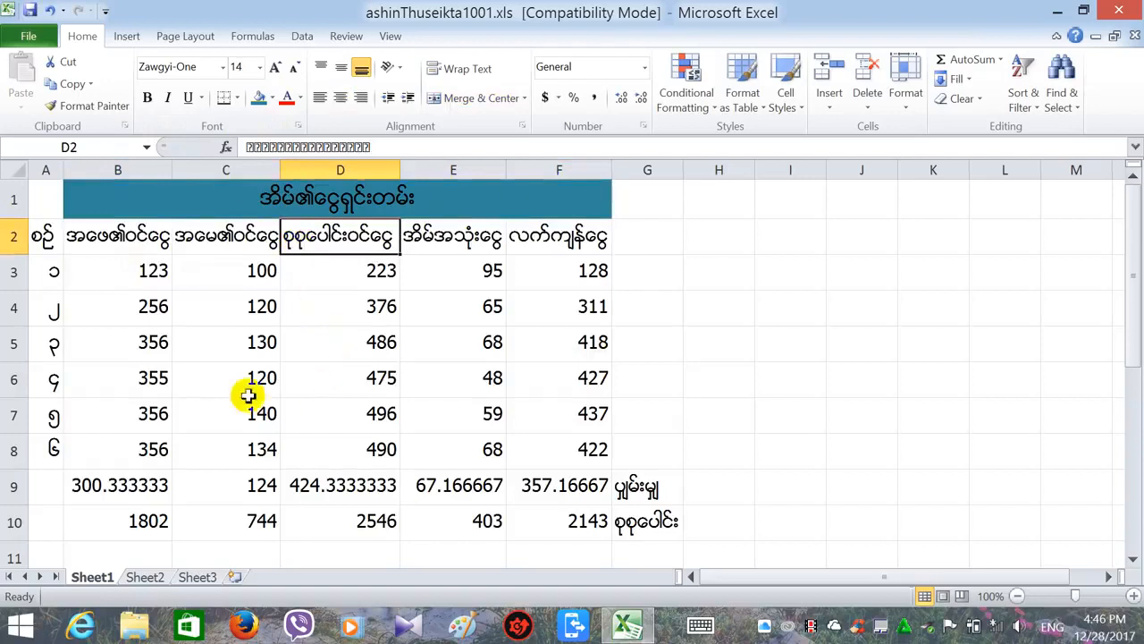
Set the font color of the title in merged cell B1 to standard red.
left_click(308, 211)
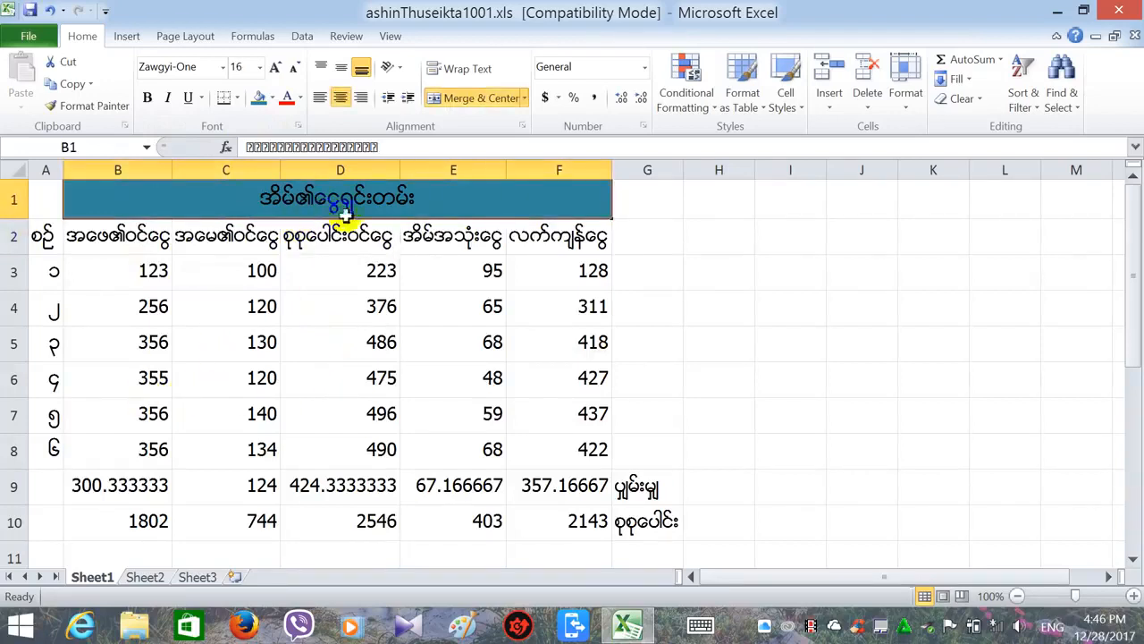
left_click(327, 261)
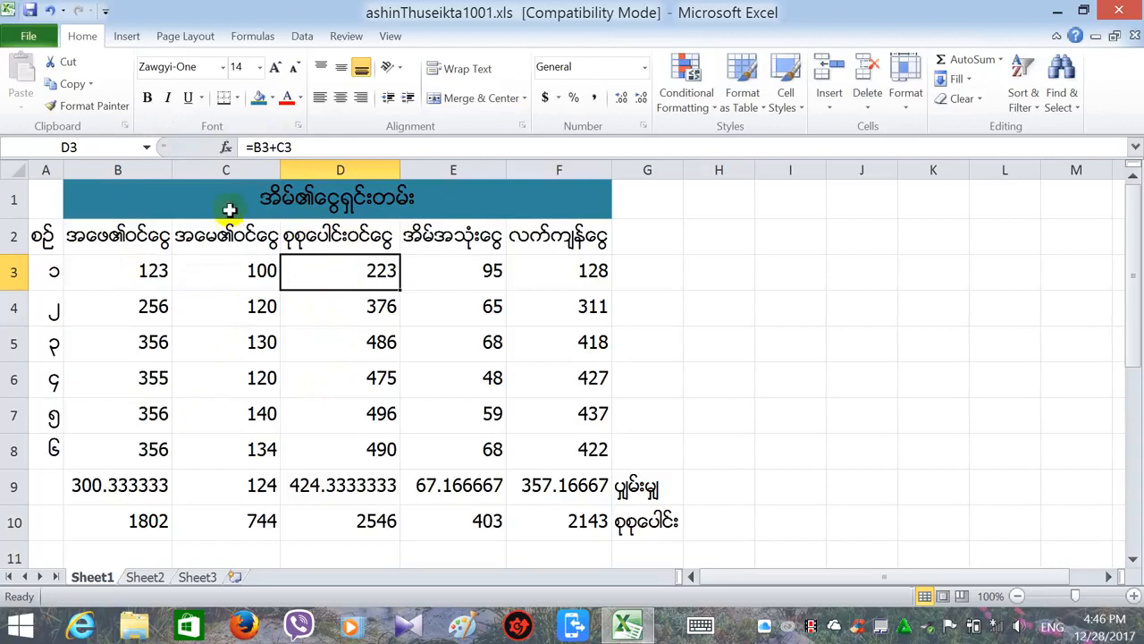
left_click(438, 210)
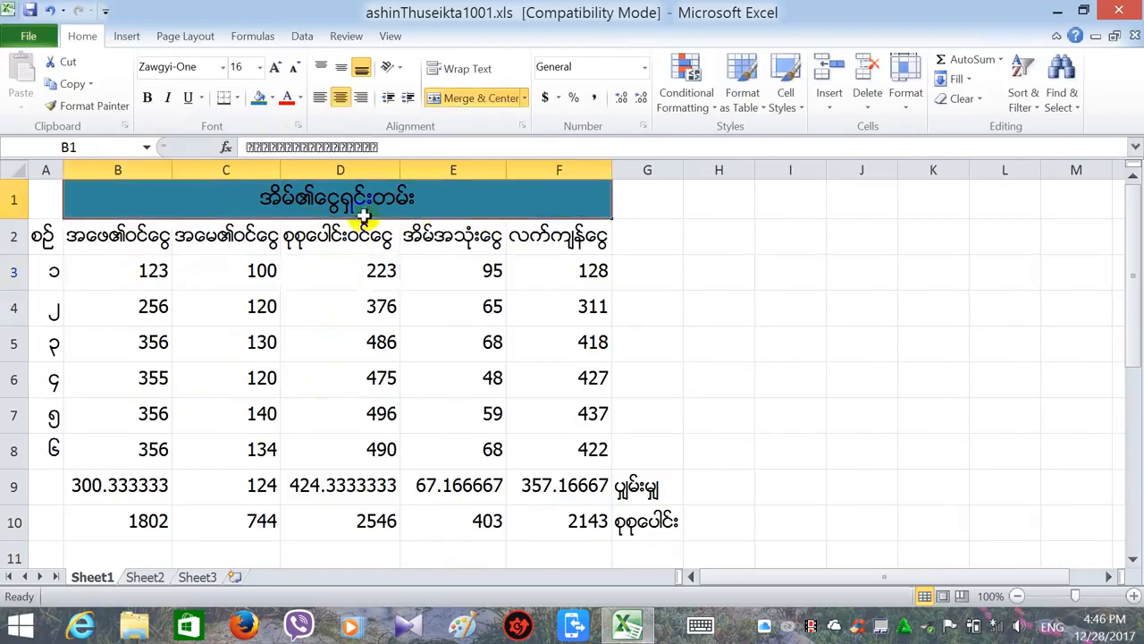
left_click(302, 98)
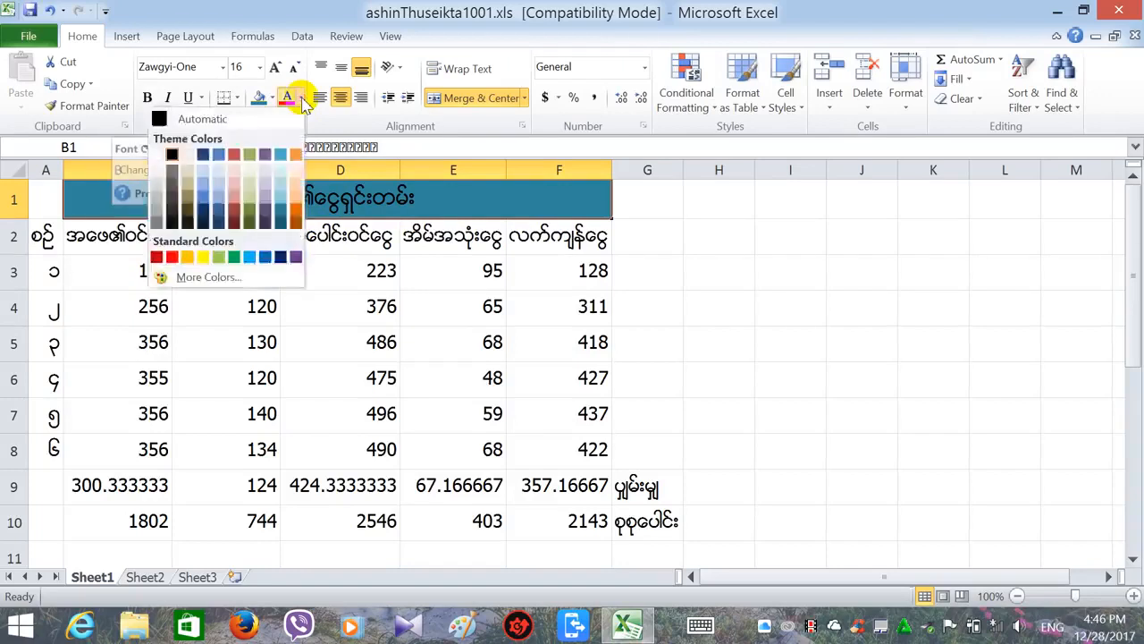
left_click(171, 257)
left_click(291, 302)
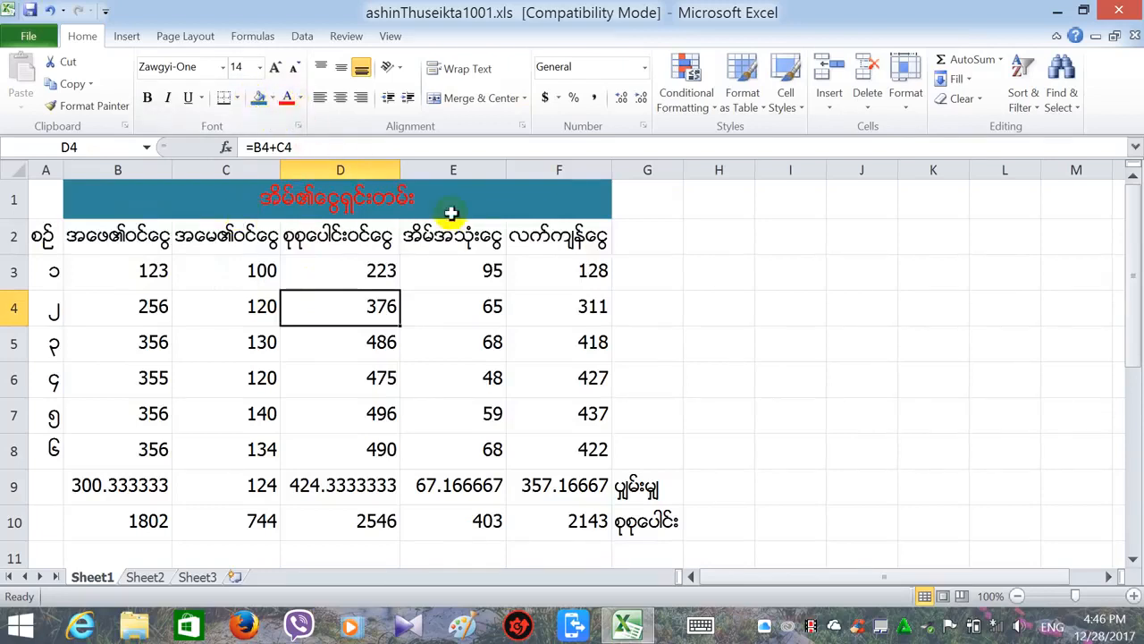
left_click(446, 311)
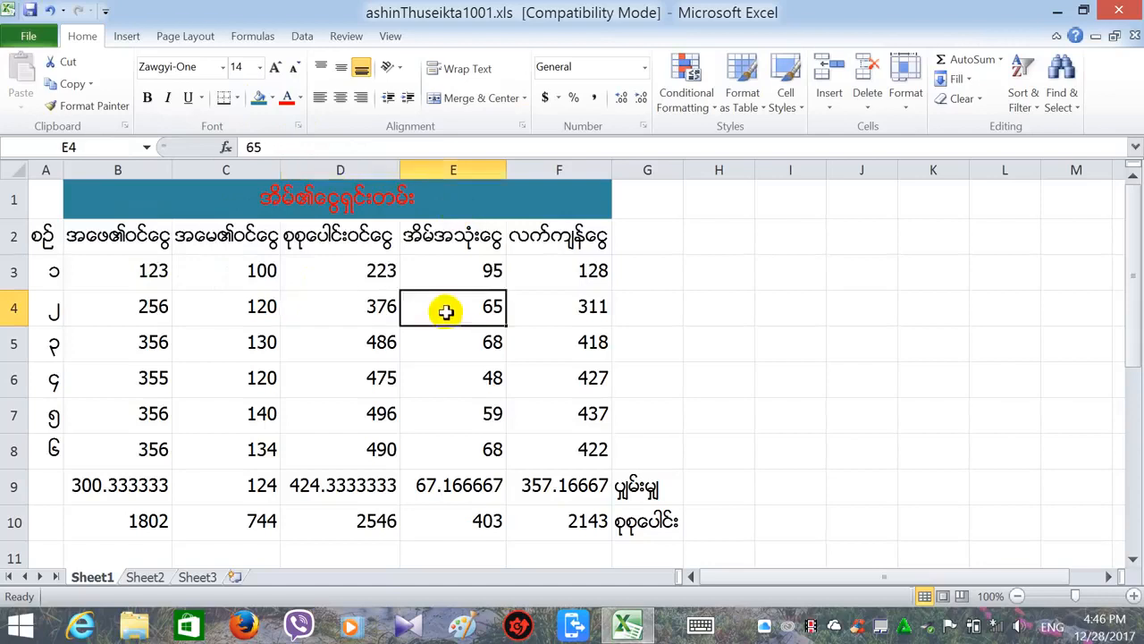
Set the font color of the value in cell C7 to the muted red theme color and minimize the workbook window.
left_click(239, 240)
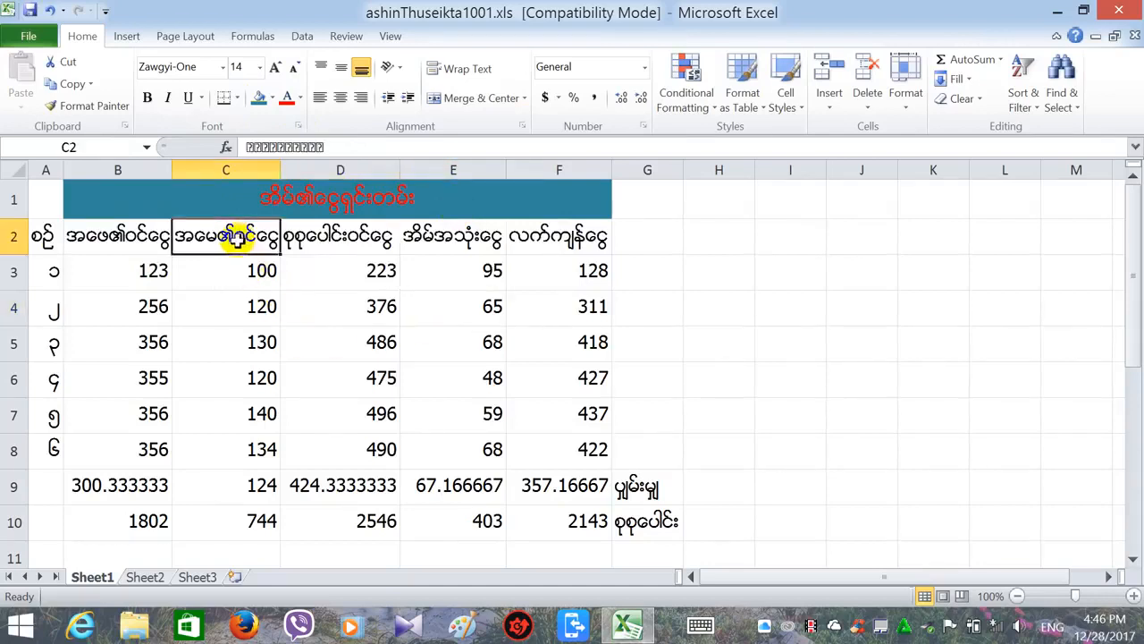
left_click(261, 414)
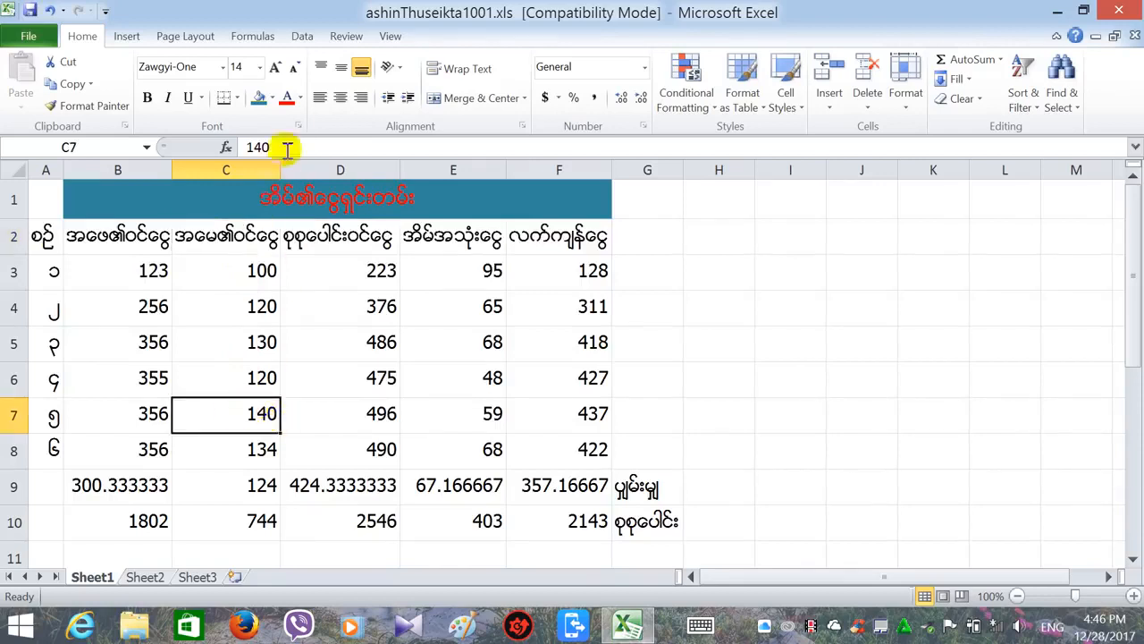
left_click(300, 99)
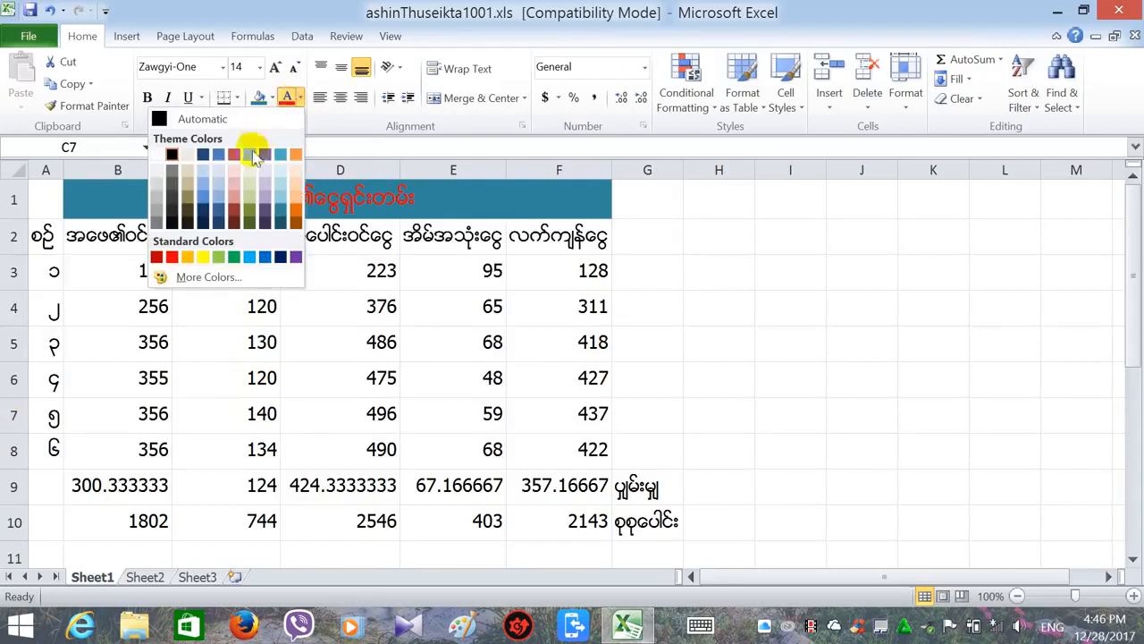
left_click(234, 159)
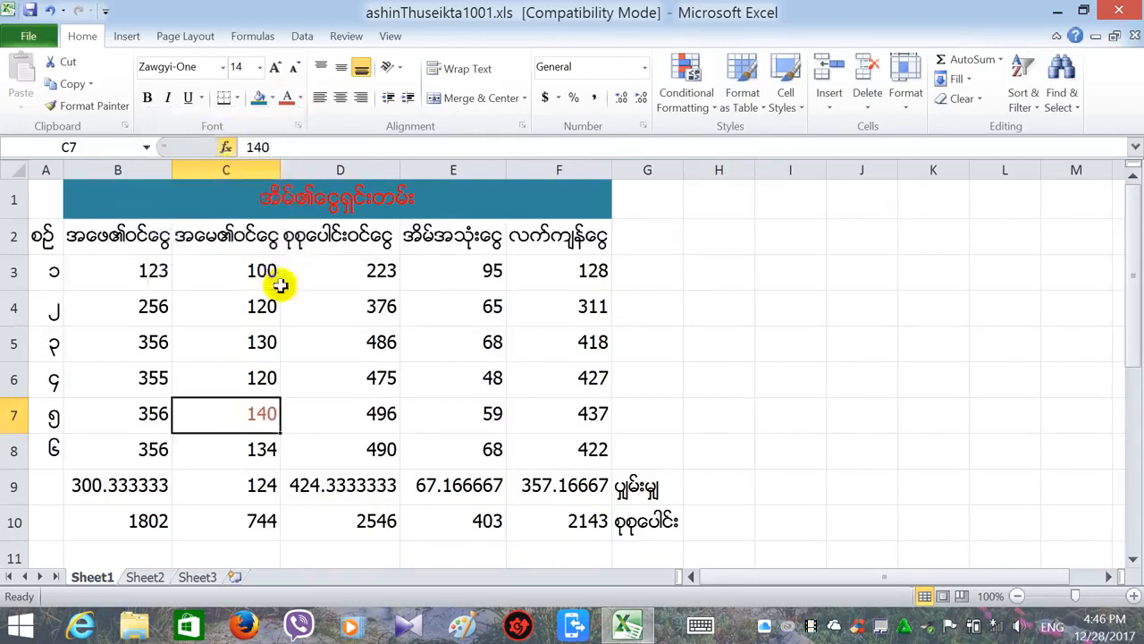
left_click(312, 404)
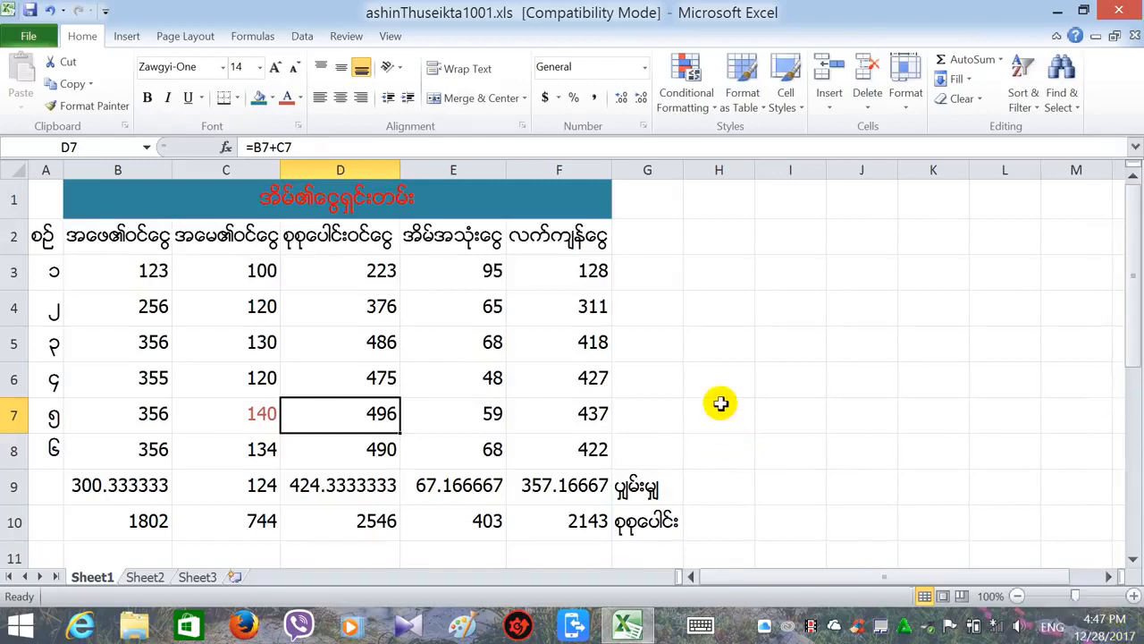
left_click(1064, 13)
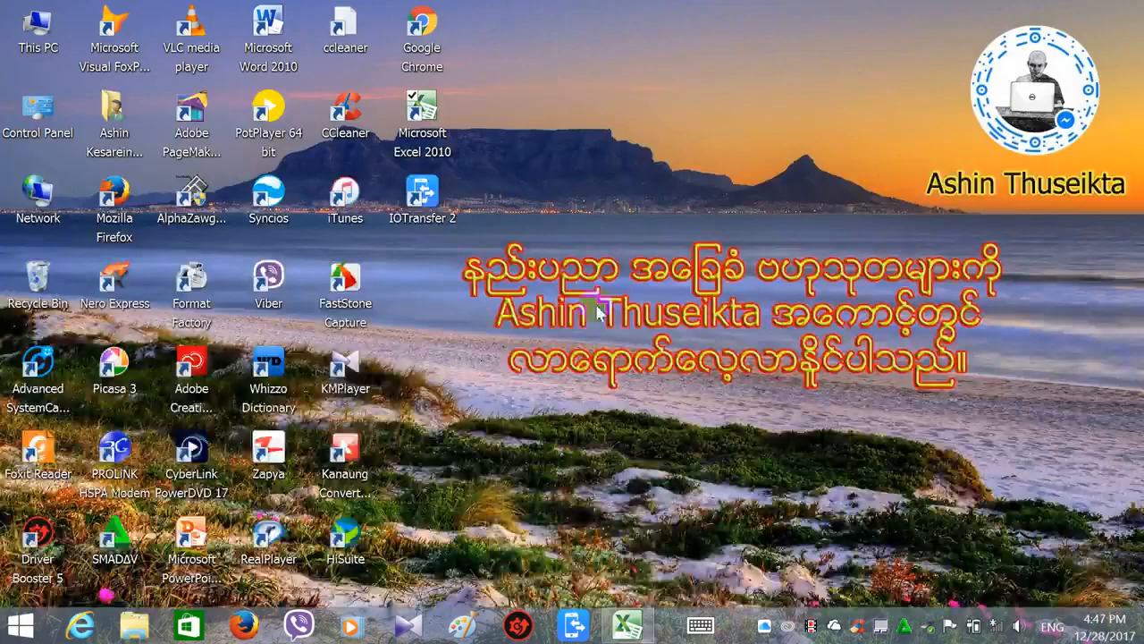